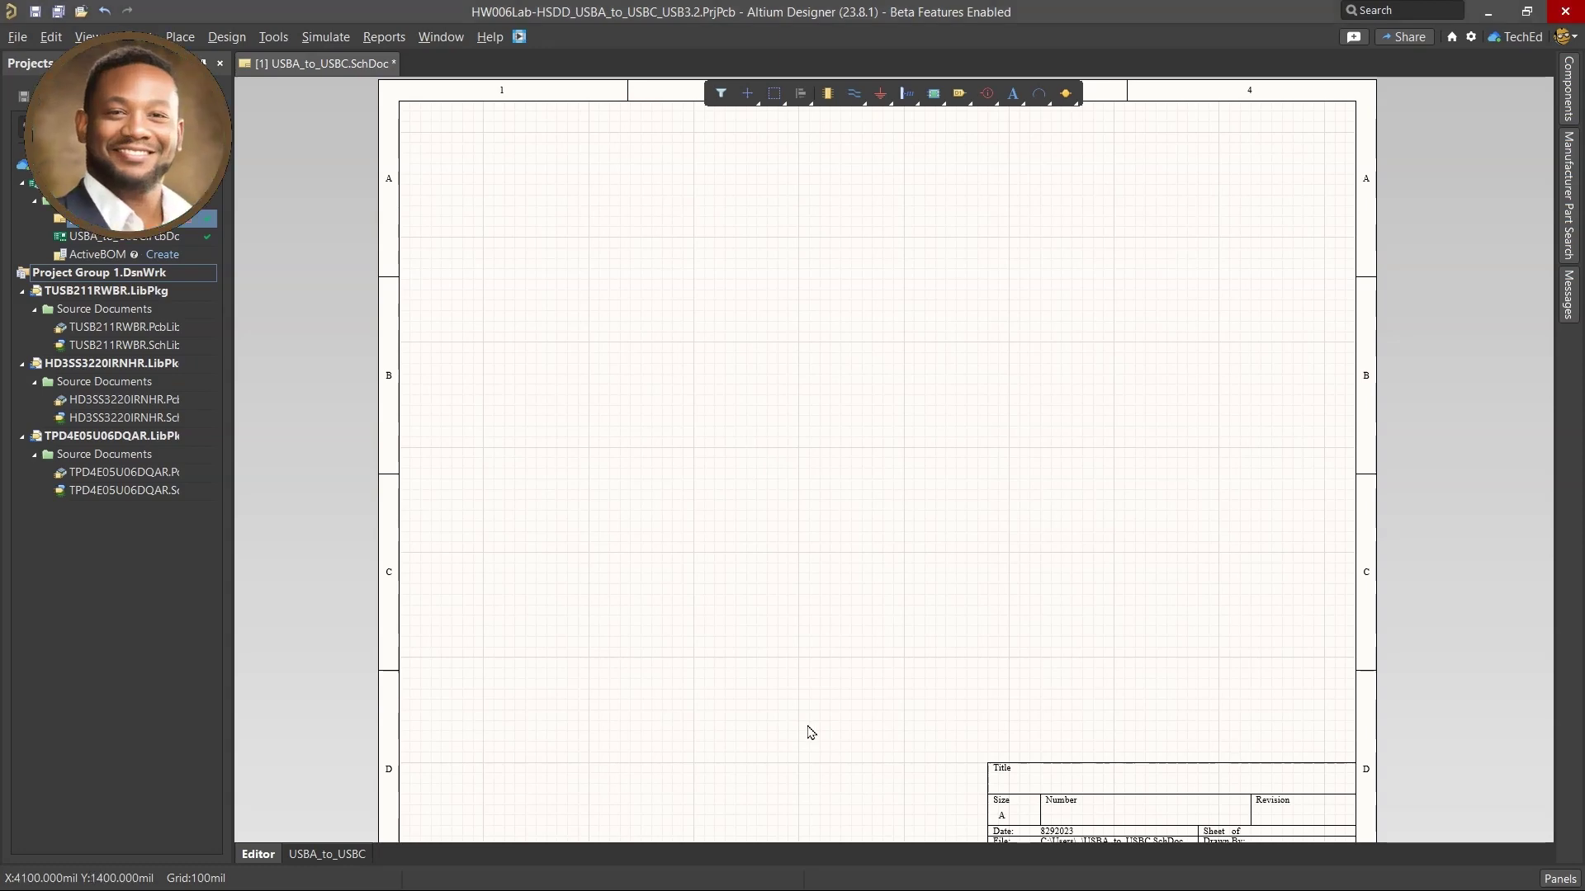
Step: Bring the Google Sheets dongle bill of materials forward from Chrome on the taskbar
{"action": "mouse_move", "coordinate": [746, 836]}
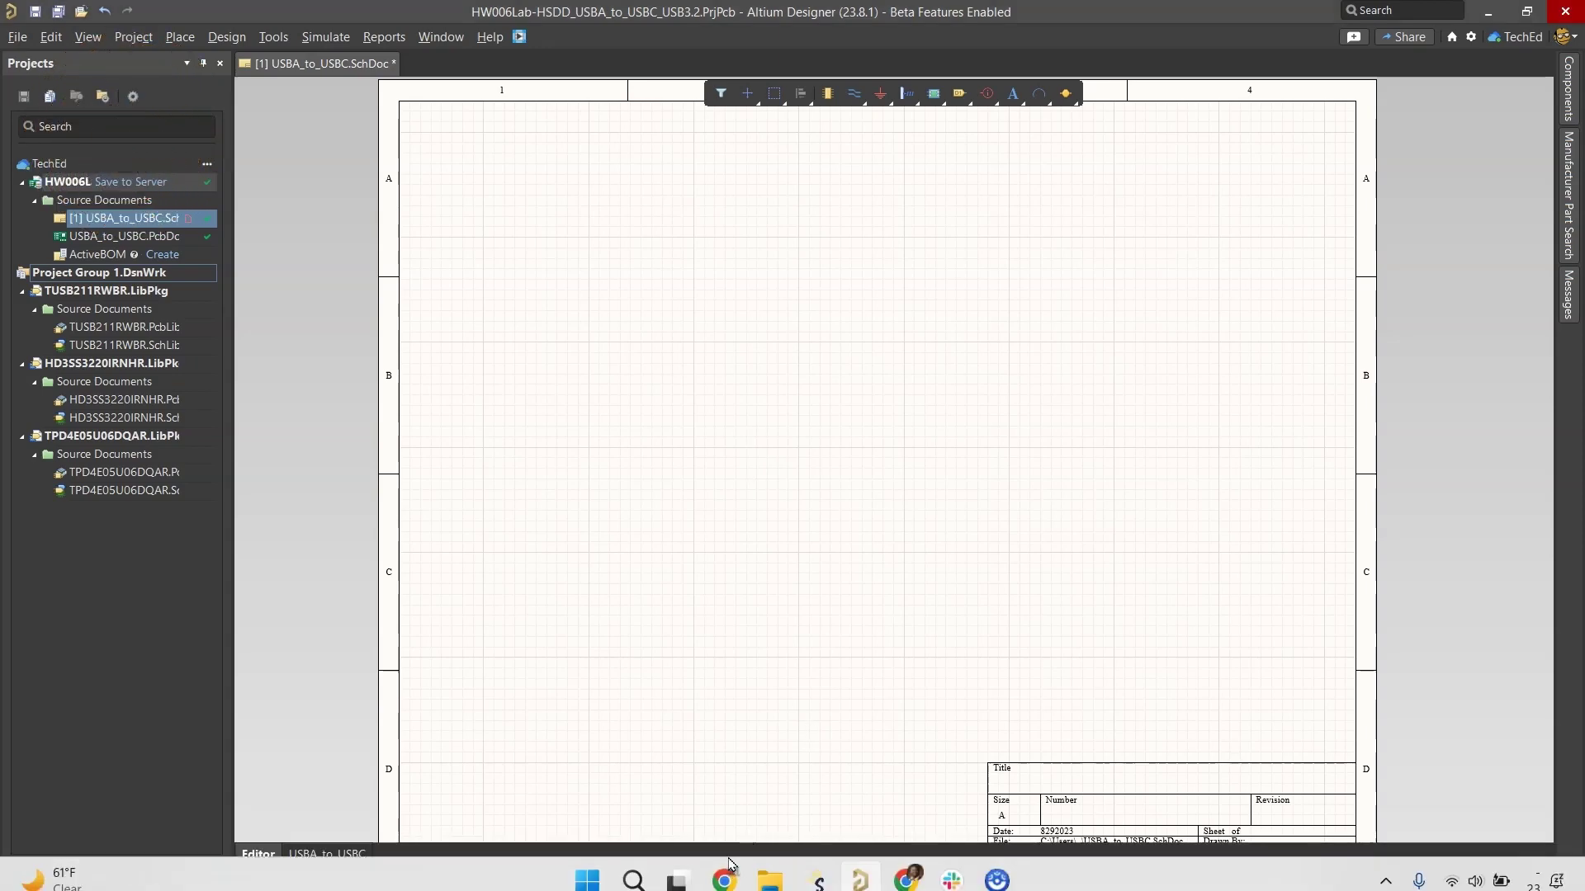
{"action": "mouse_move", "coordinate": [726, 868]}
{"action": "left_click", "coordinate": [817, 755]}
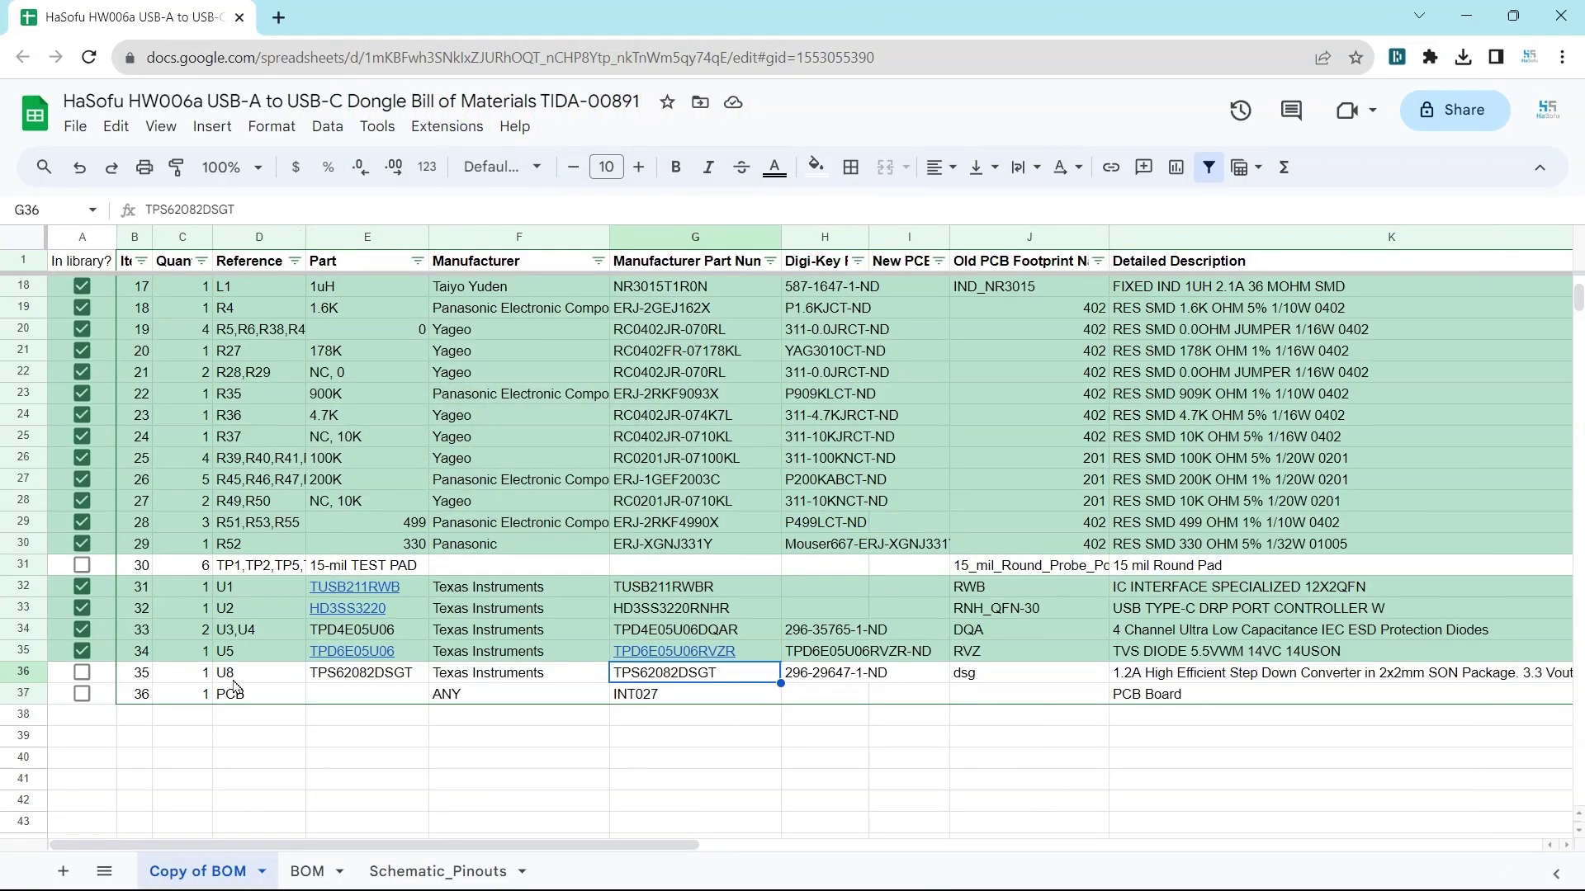
Step: Copy U8's manufacturer part number TPS62082DSGT from cell G36 via the formula bar
{"action": "left_click", "coordinate": [249, 674]}
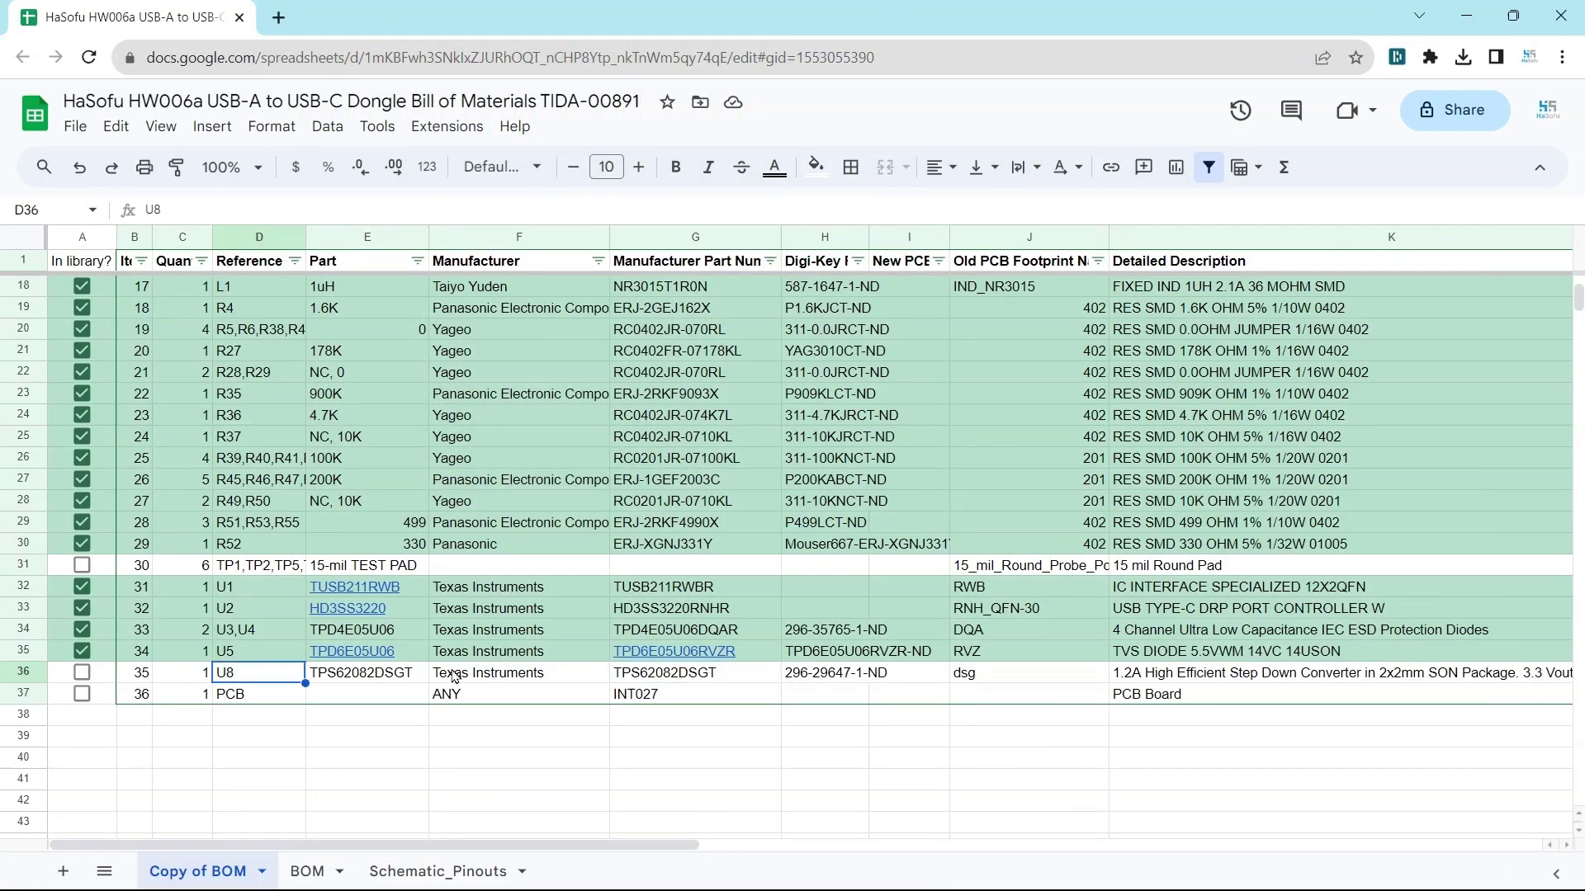
{"action": "left_click", "coordinate": [734, 679]}
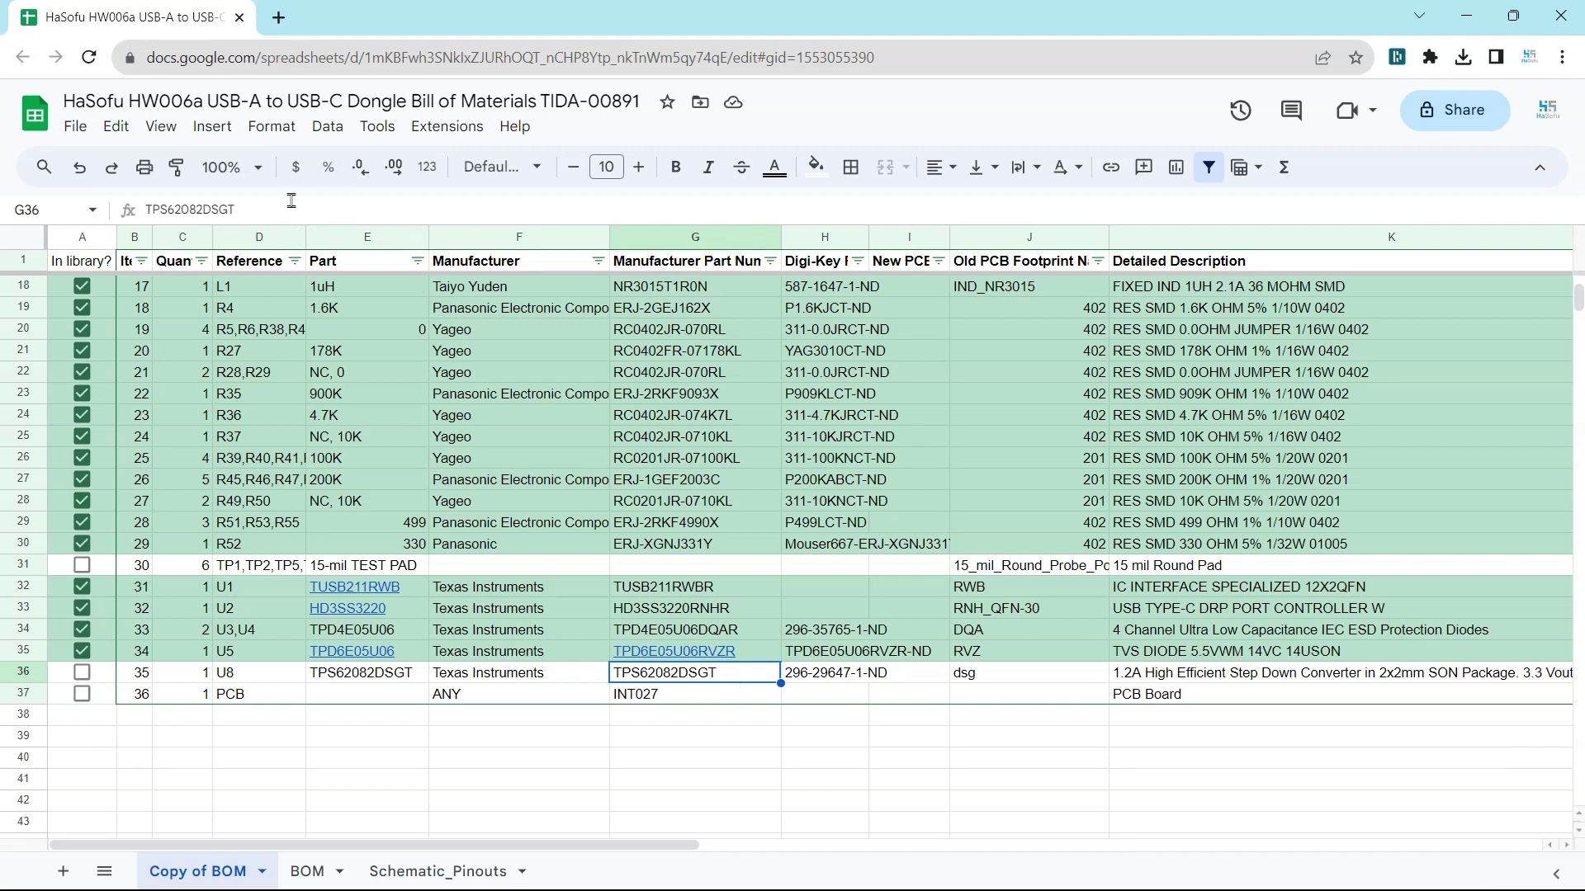
{"action": "double_click", "coordinate": [234, 213]}
{"action": "right_click", "coordinate": [191, 213]}
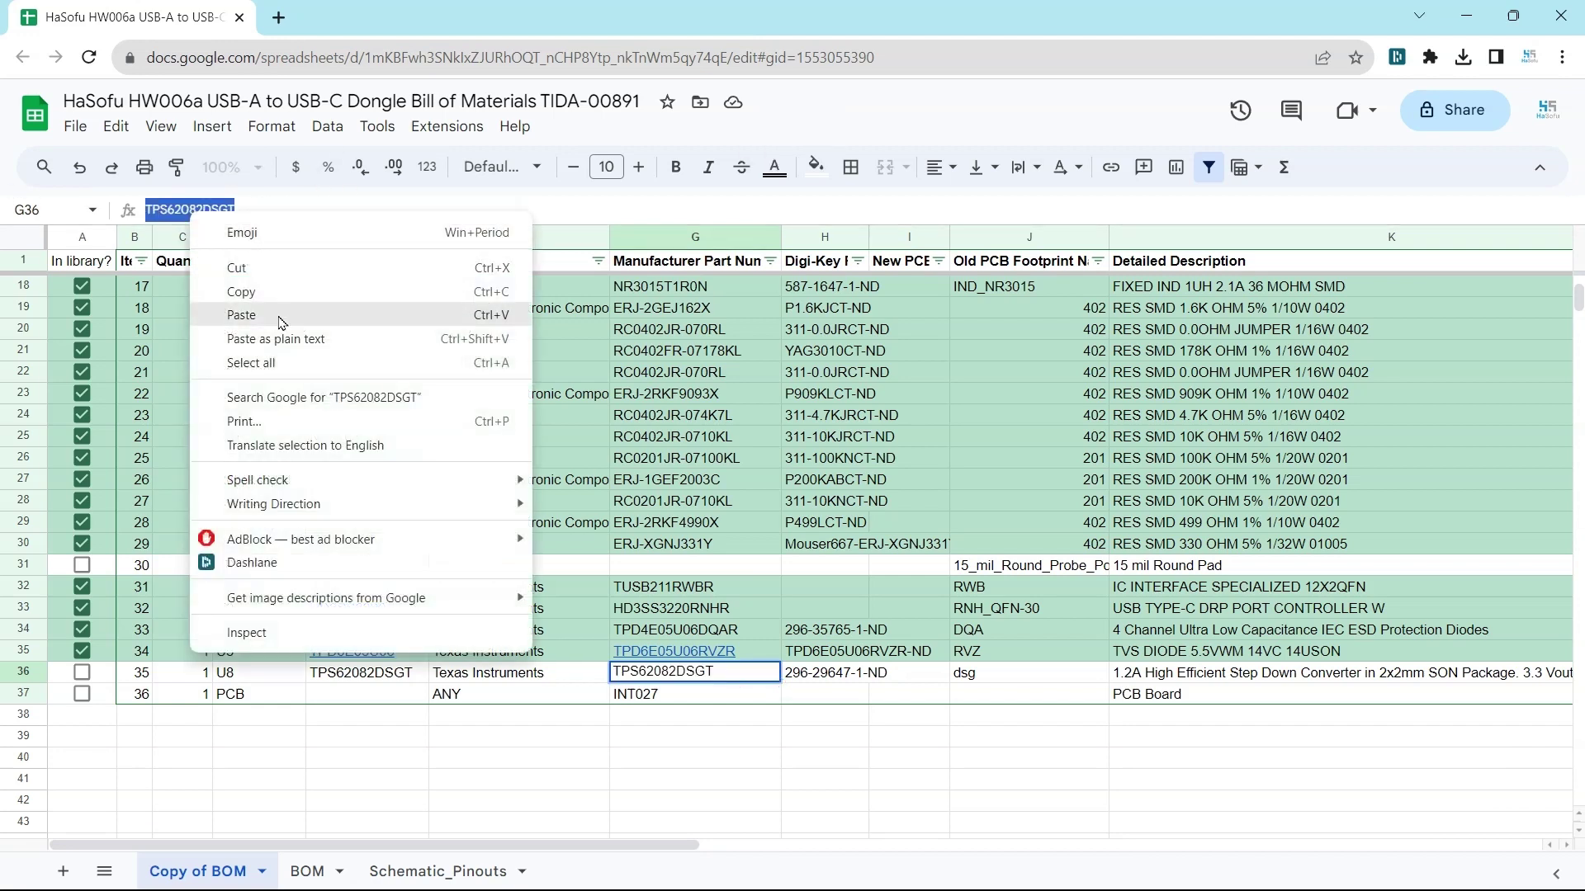
{"action": "left_click", "coordinate": [289, 293]}
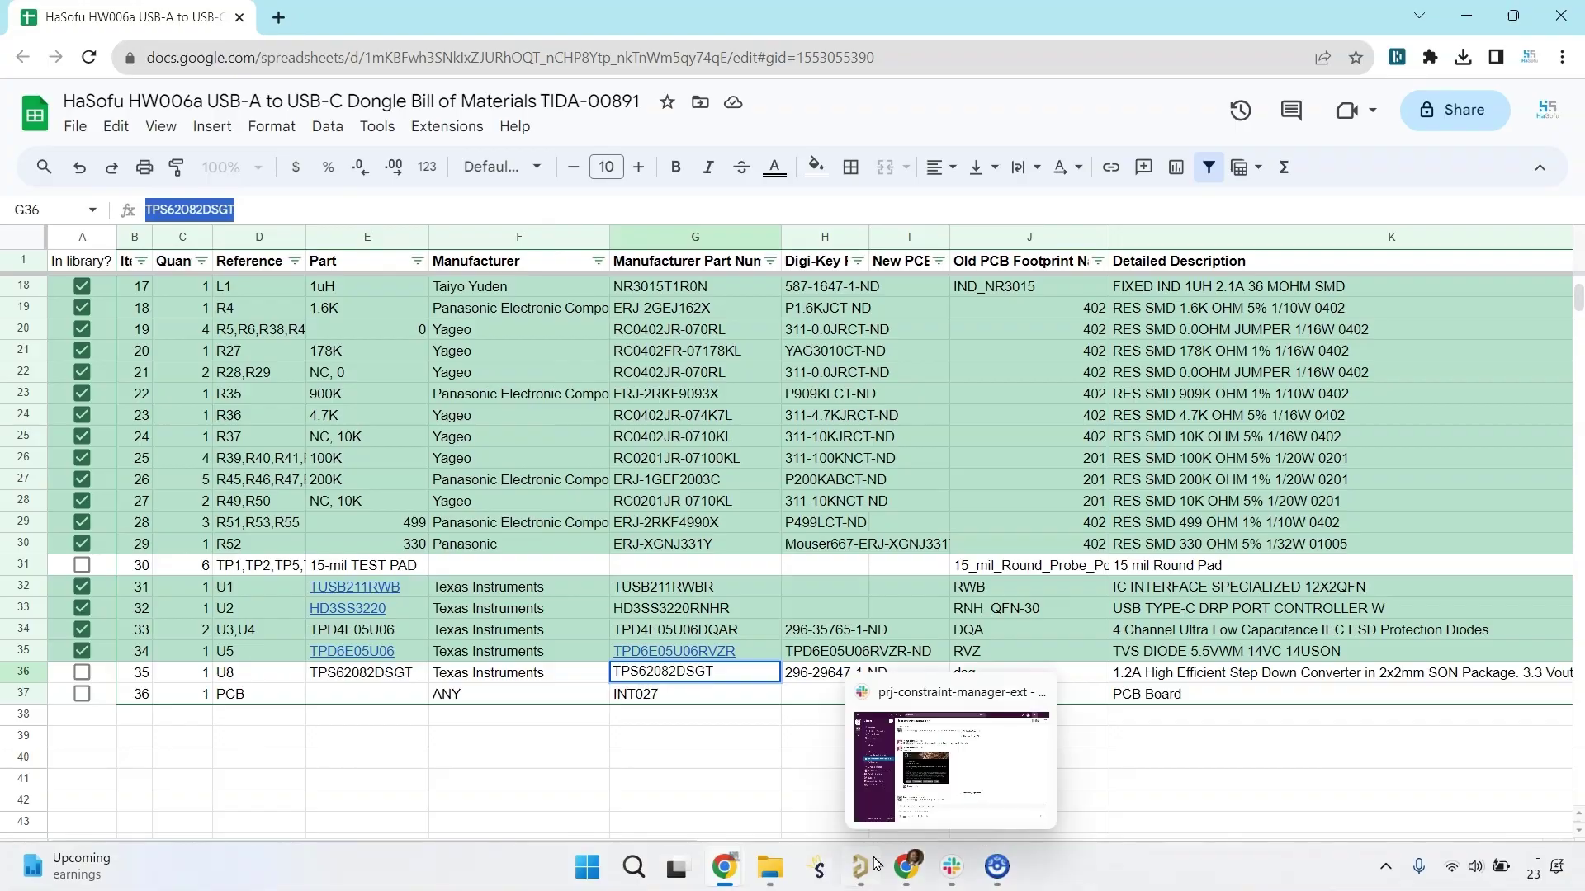
Step: Search the Manufacturer Part Search panel for the pasted TPS62082DSGT part number
{"action": "left_click", "coordinate": [867, 865]}
{"action": "left_click", "coordinate": [1577, 177]}
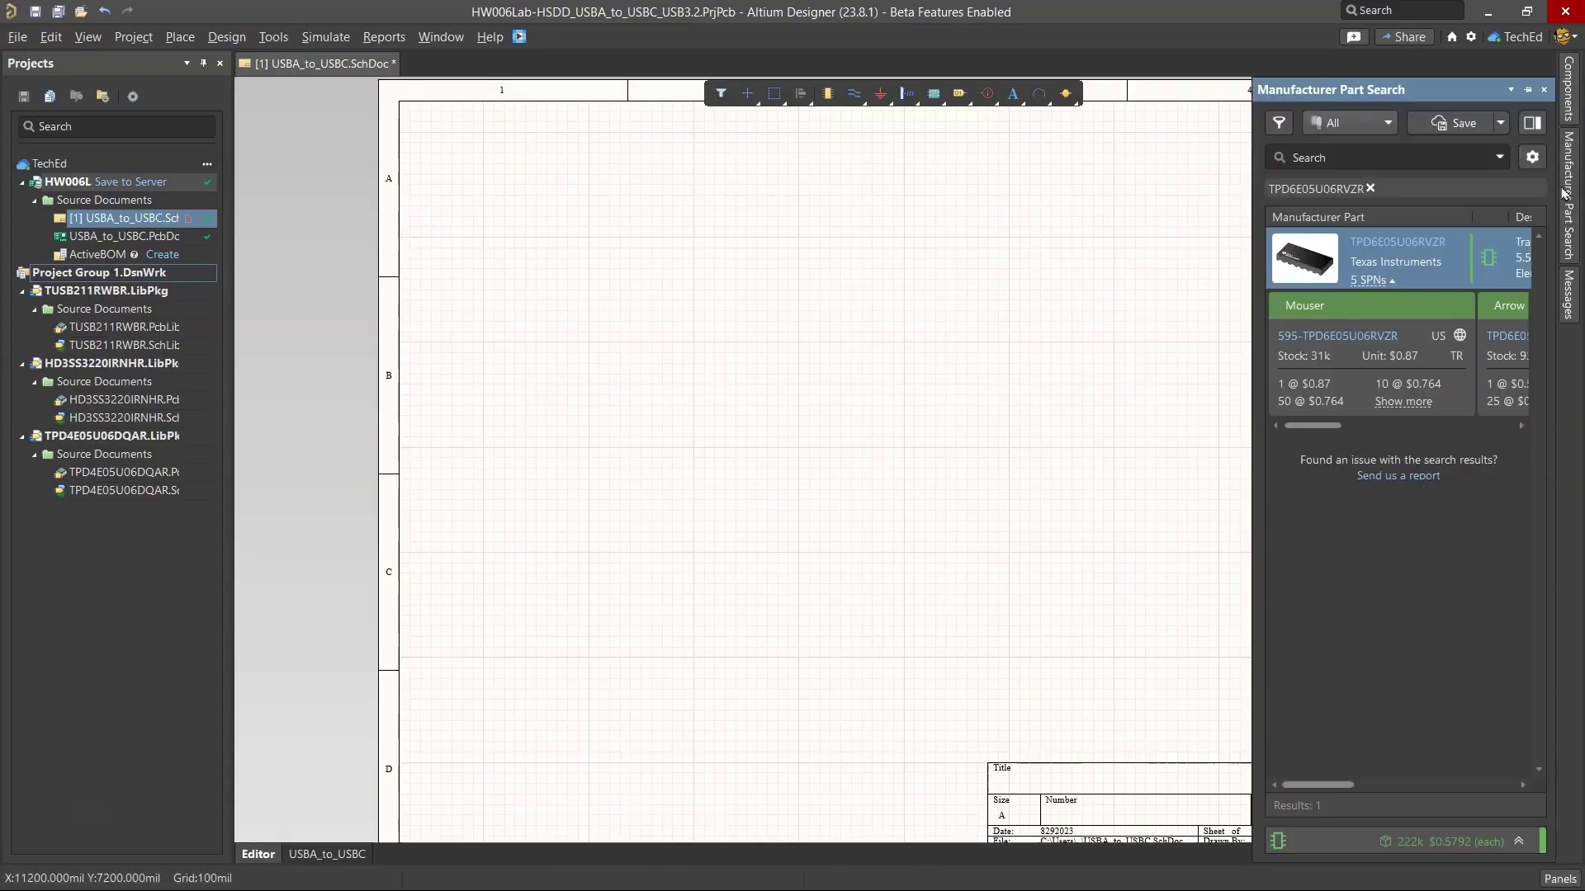
{"action": "left_click", "coordinate": [1402, 153]}
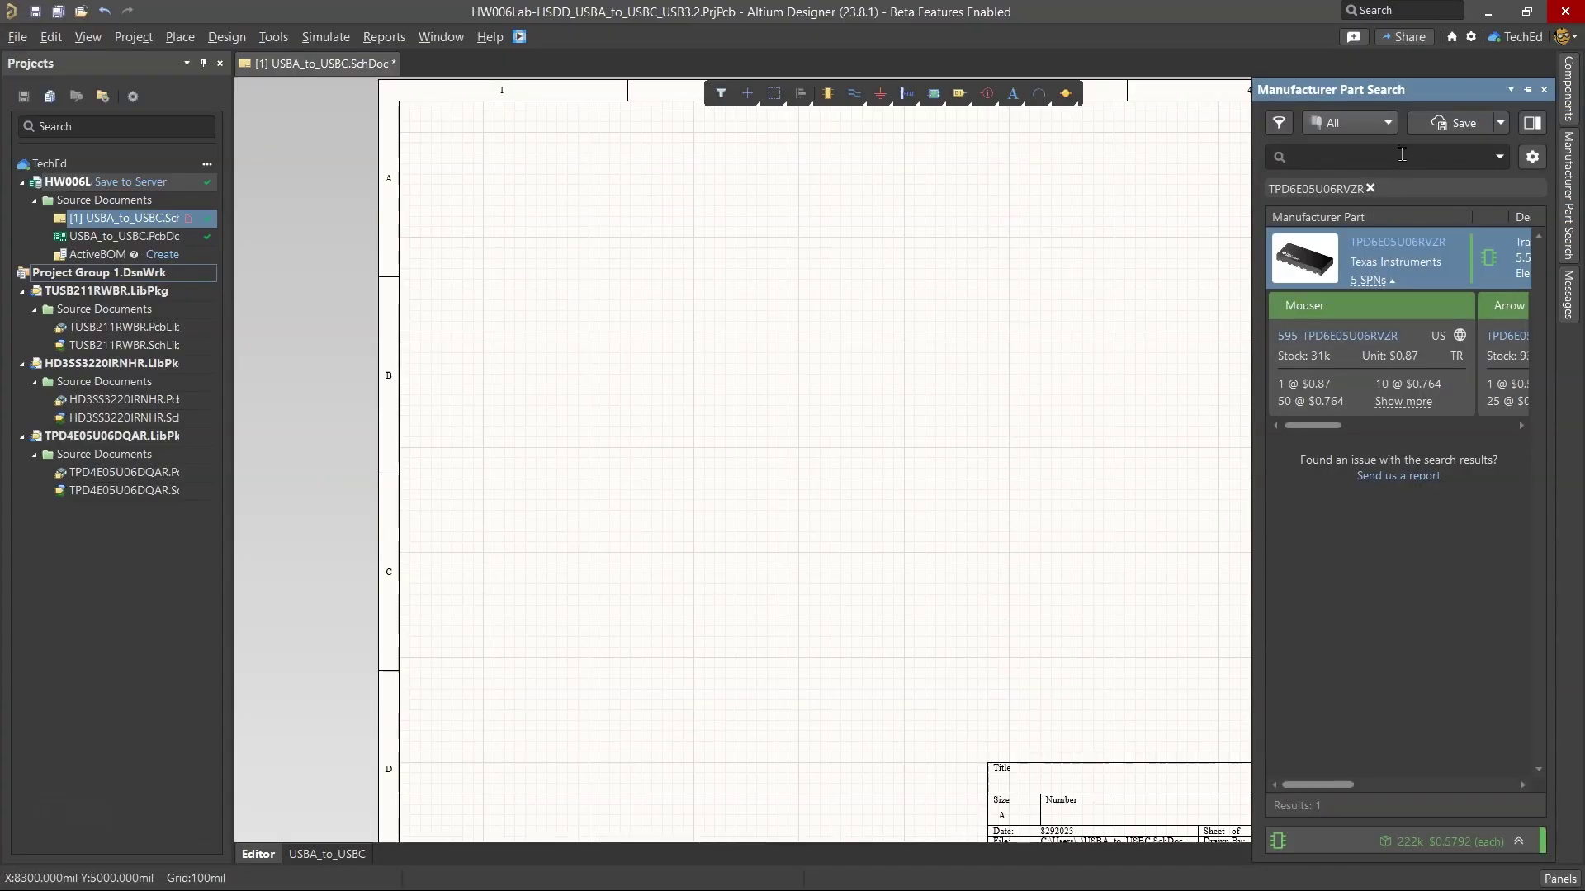
{"action": "key", "text": "ctrl+v"}
{"action": "key", "text": "Return"}
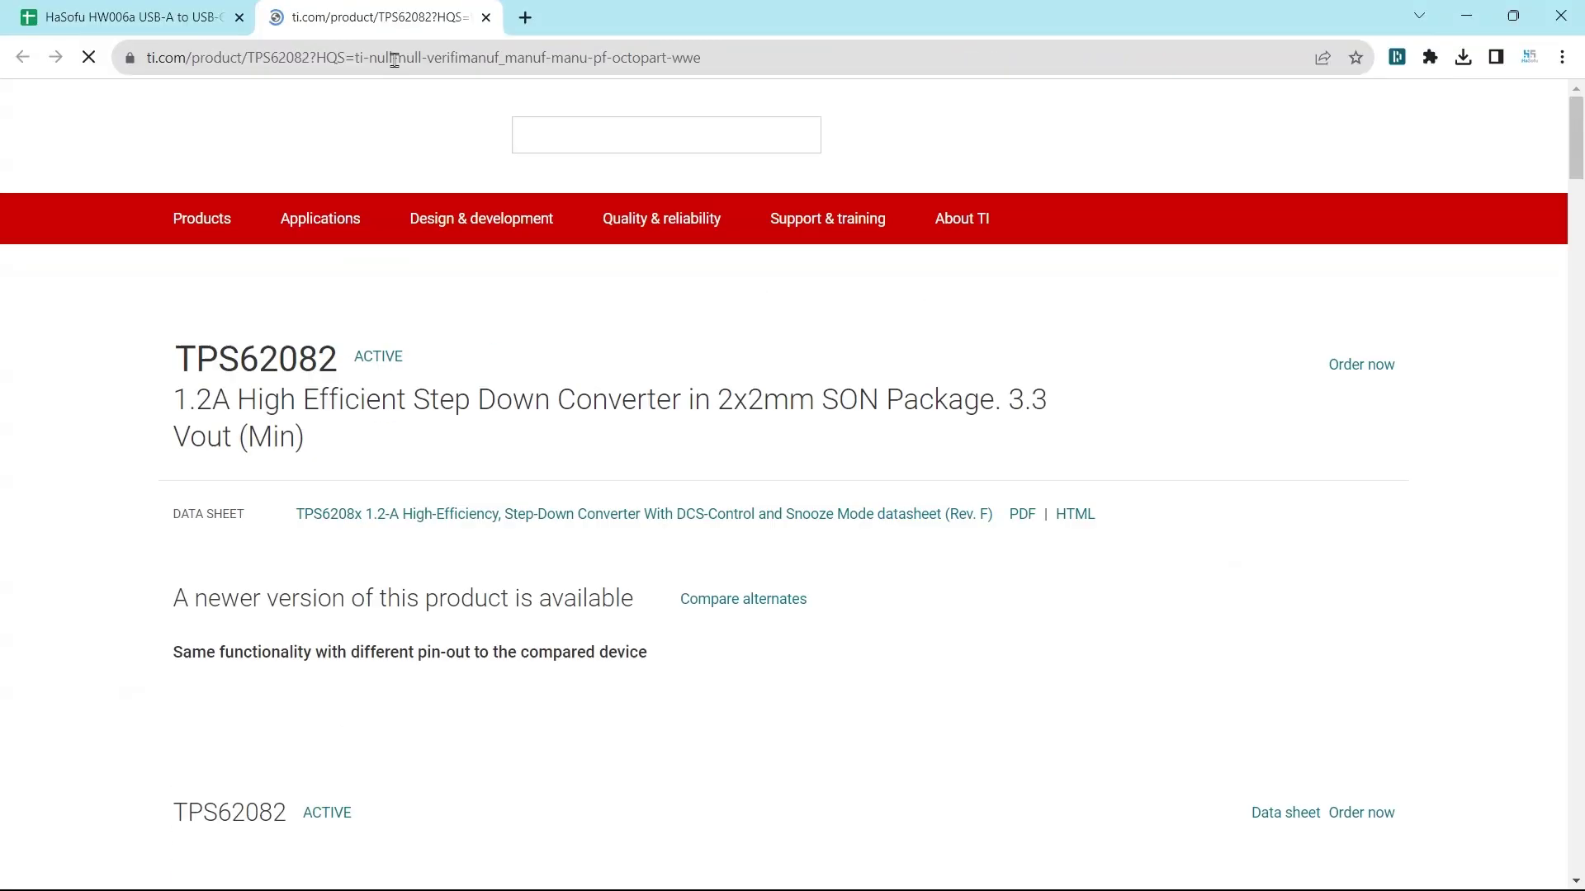
Step: Return to Altium and bring up the options for the TPS62082DSGT search result
{"action": "mouse_move", "coordinate": [512, 275]}
{"action": "mouse_move", "coordinate": [838, 826]}
{"action": "left_click", "coordinate": [860, 867]}
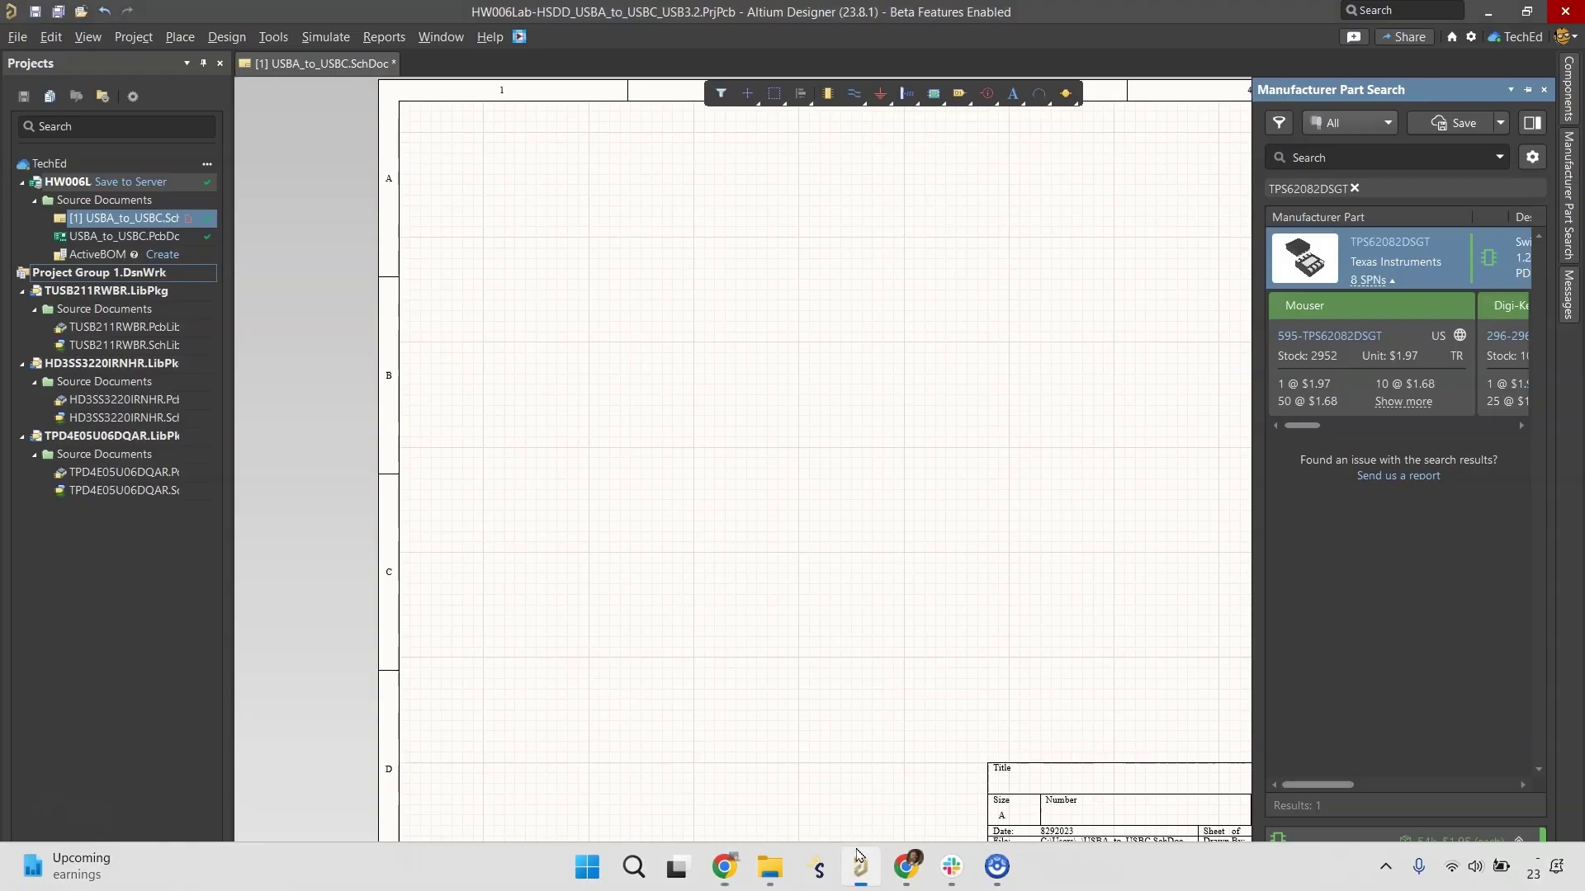
{"action": "right_click", "coordinate": [1444, 259]}
Step: Save the part to the workspace as an Integrated Circuits › Power Supply component
{"action": "left_click", "coordinate": [1421, 266]}
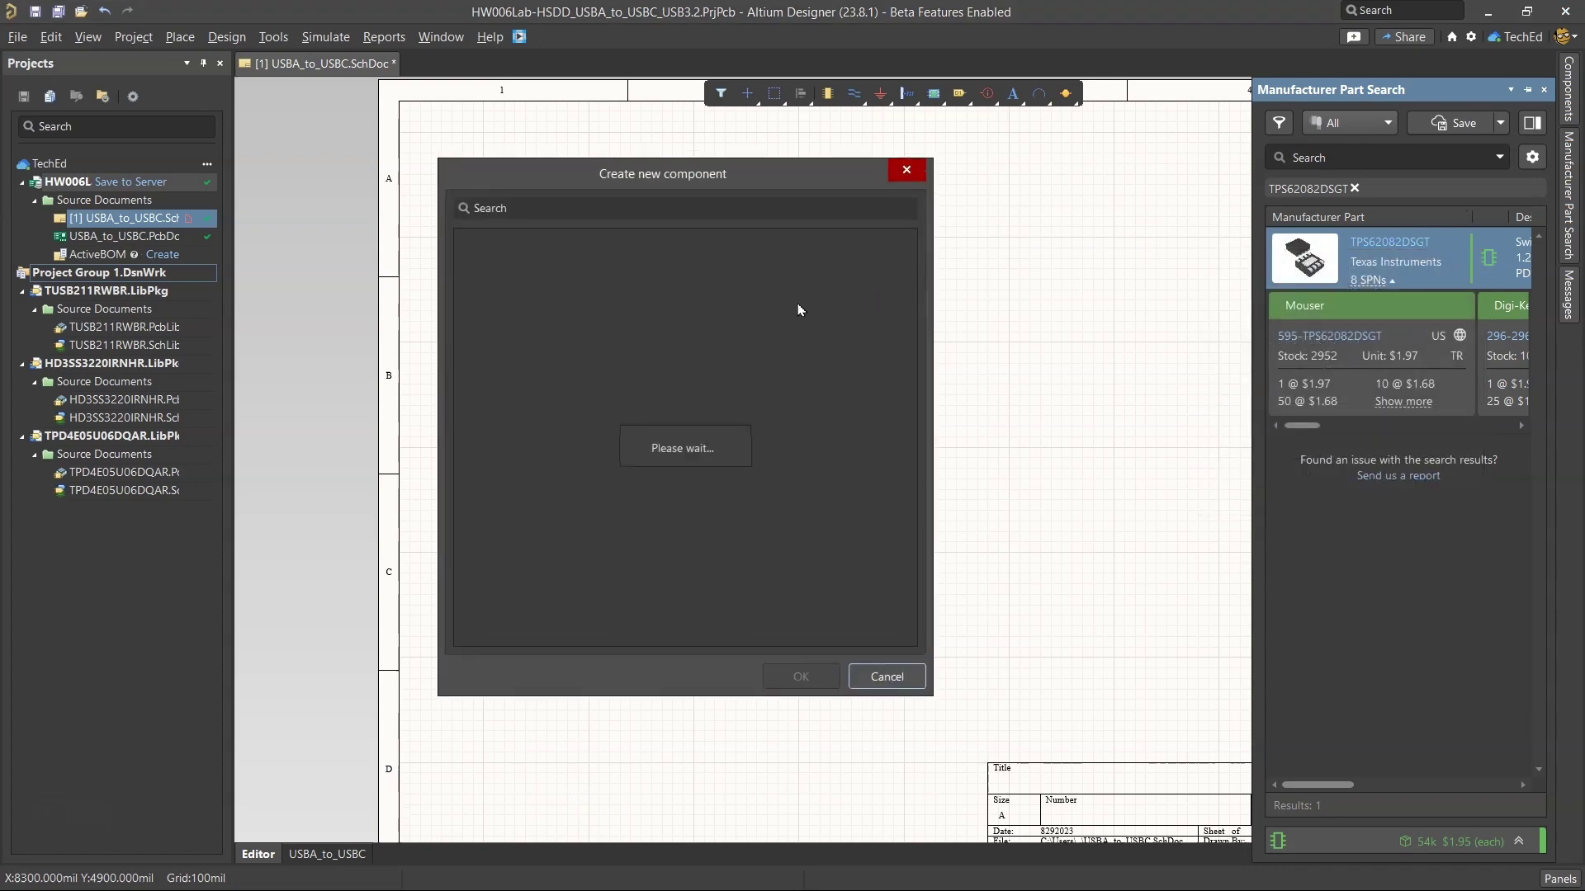
{"action": "scroll", "coordinate": [448, 410], "scroll_direction": "down", "scroll_amount": 1}
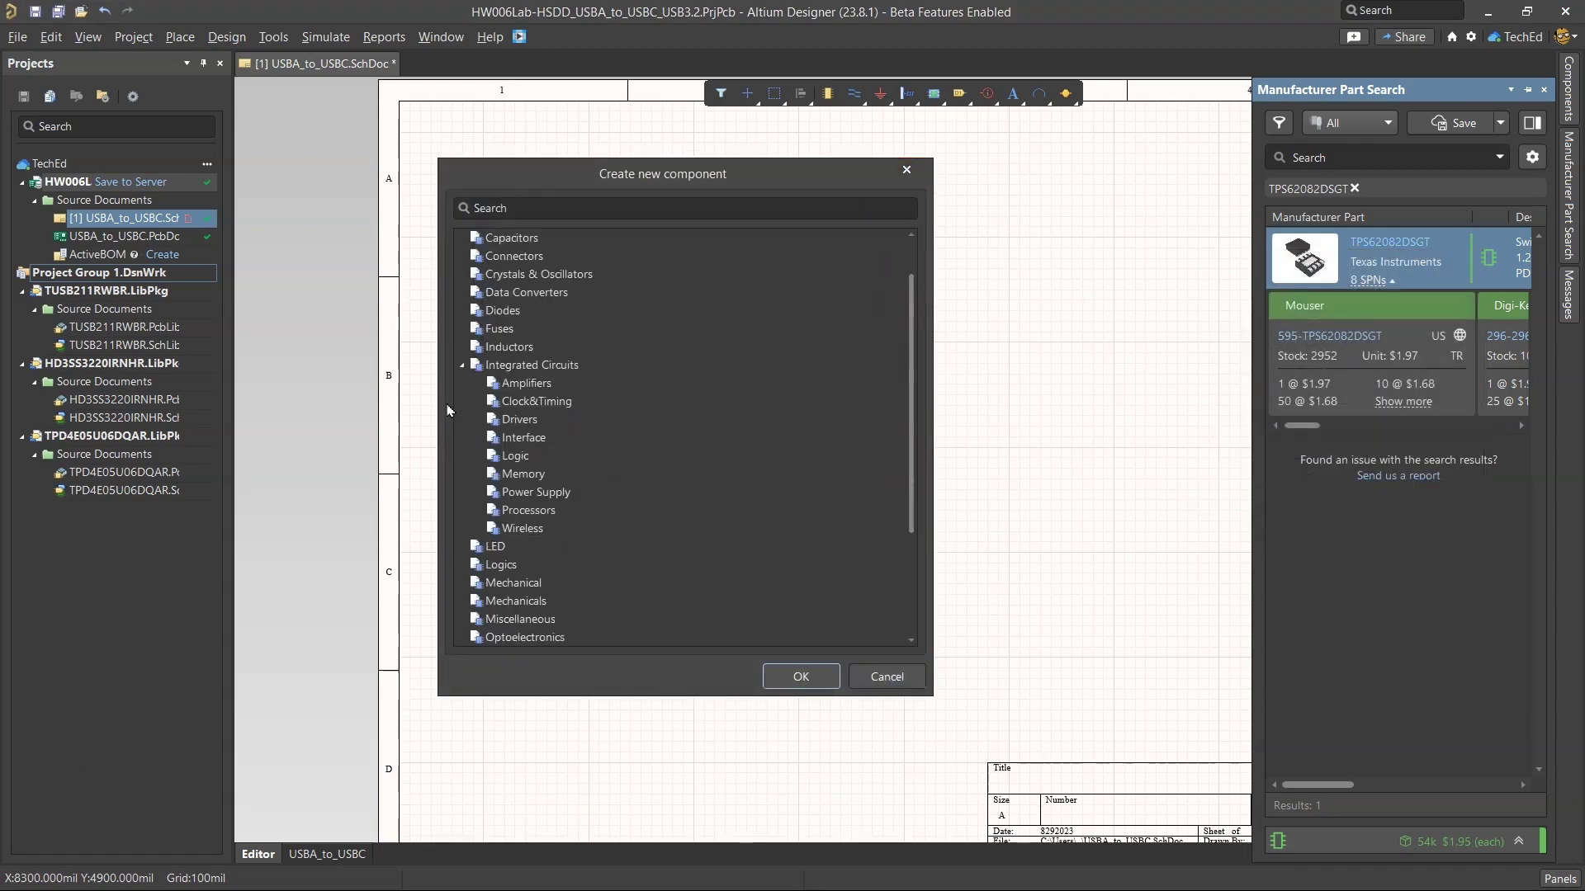
{"action": "left_click", "coordinate": [534, 368]}
{"action": "left_click", "coordinate": [556, 494]}
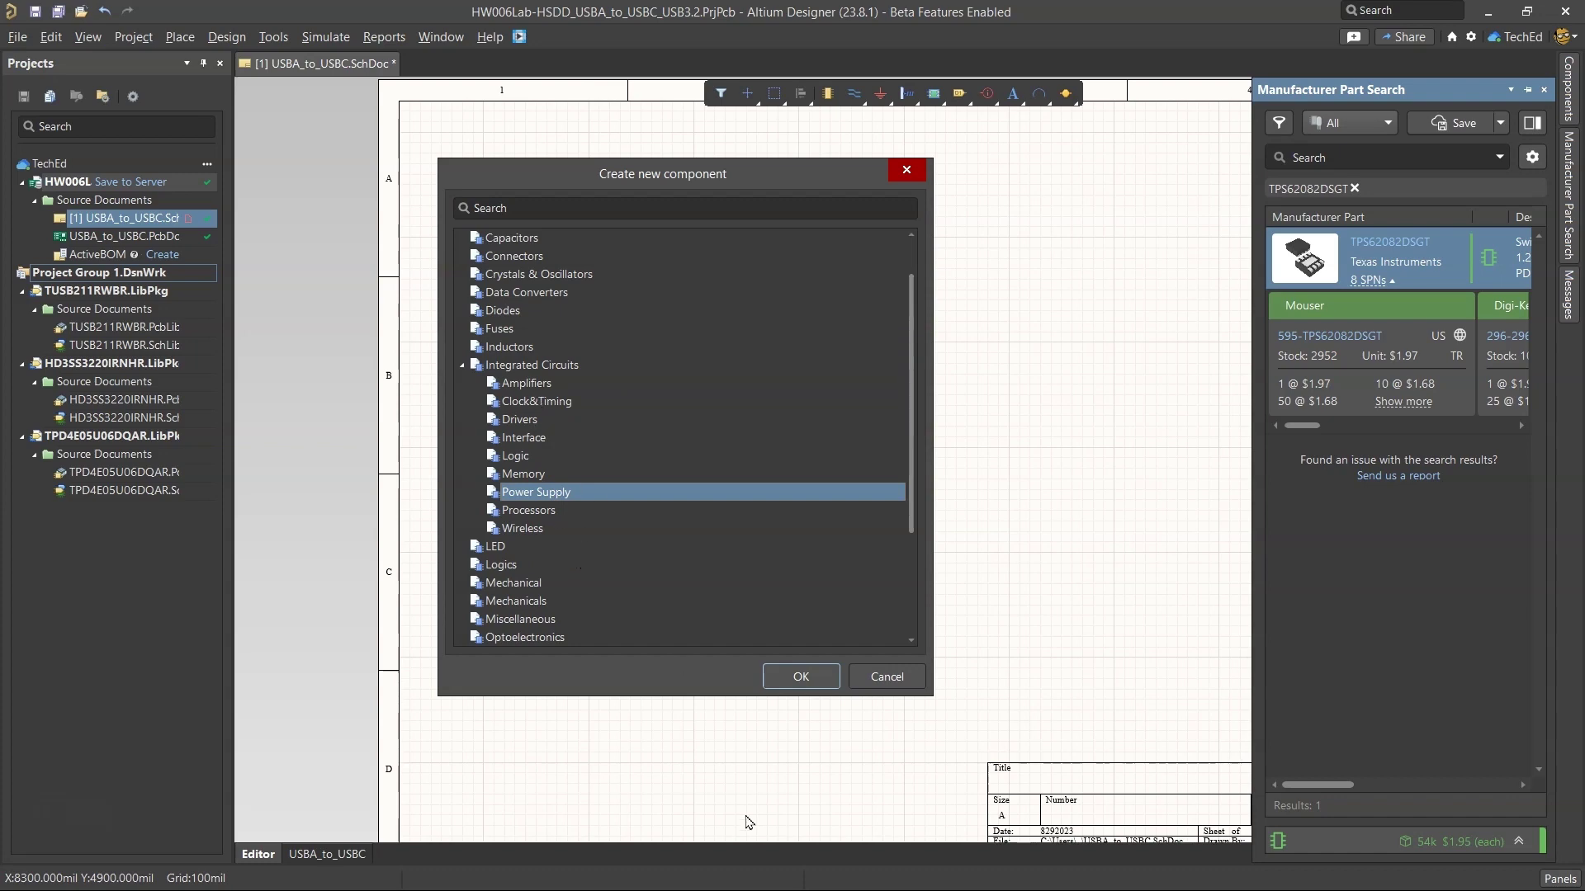
{"action": "left_click", "coordinate": [800, 677]}
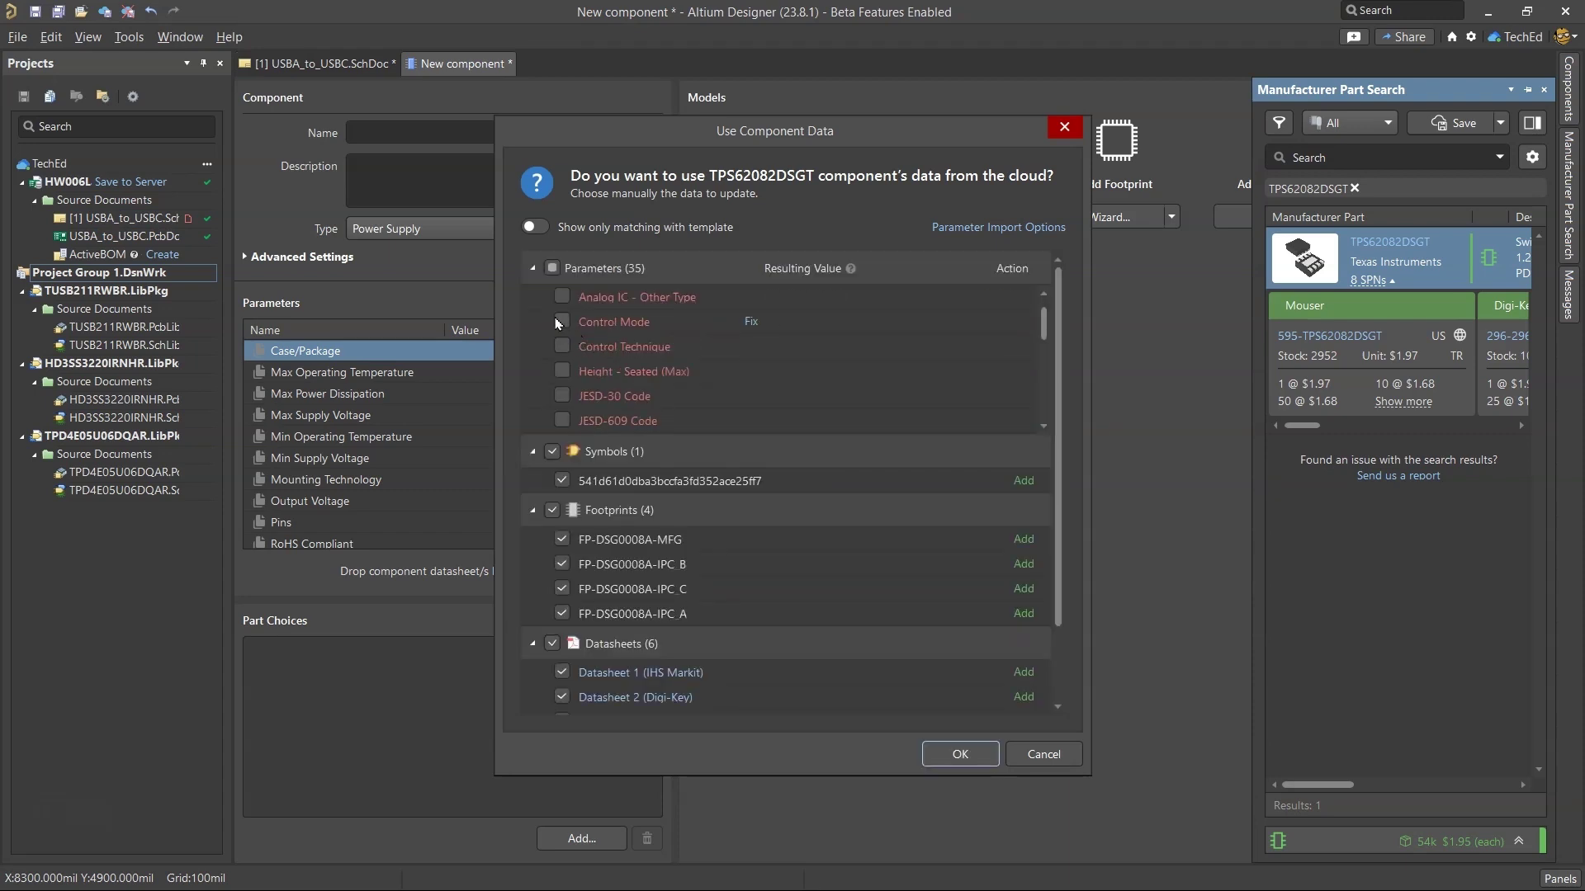
Step: Include Height - Seated (Max), Control Technique and Surface Mount in the cloud data, then accept
{"action": "left_click", "coordinate": [562, 371]}
{"action": "left_click", "coordinate": [562, 346]}
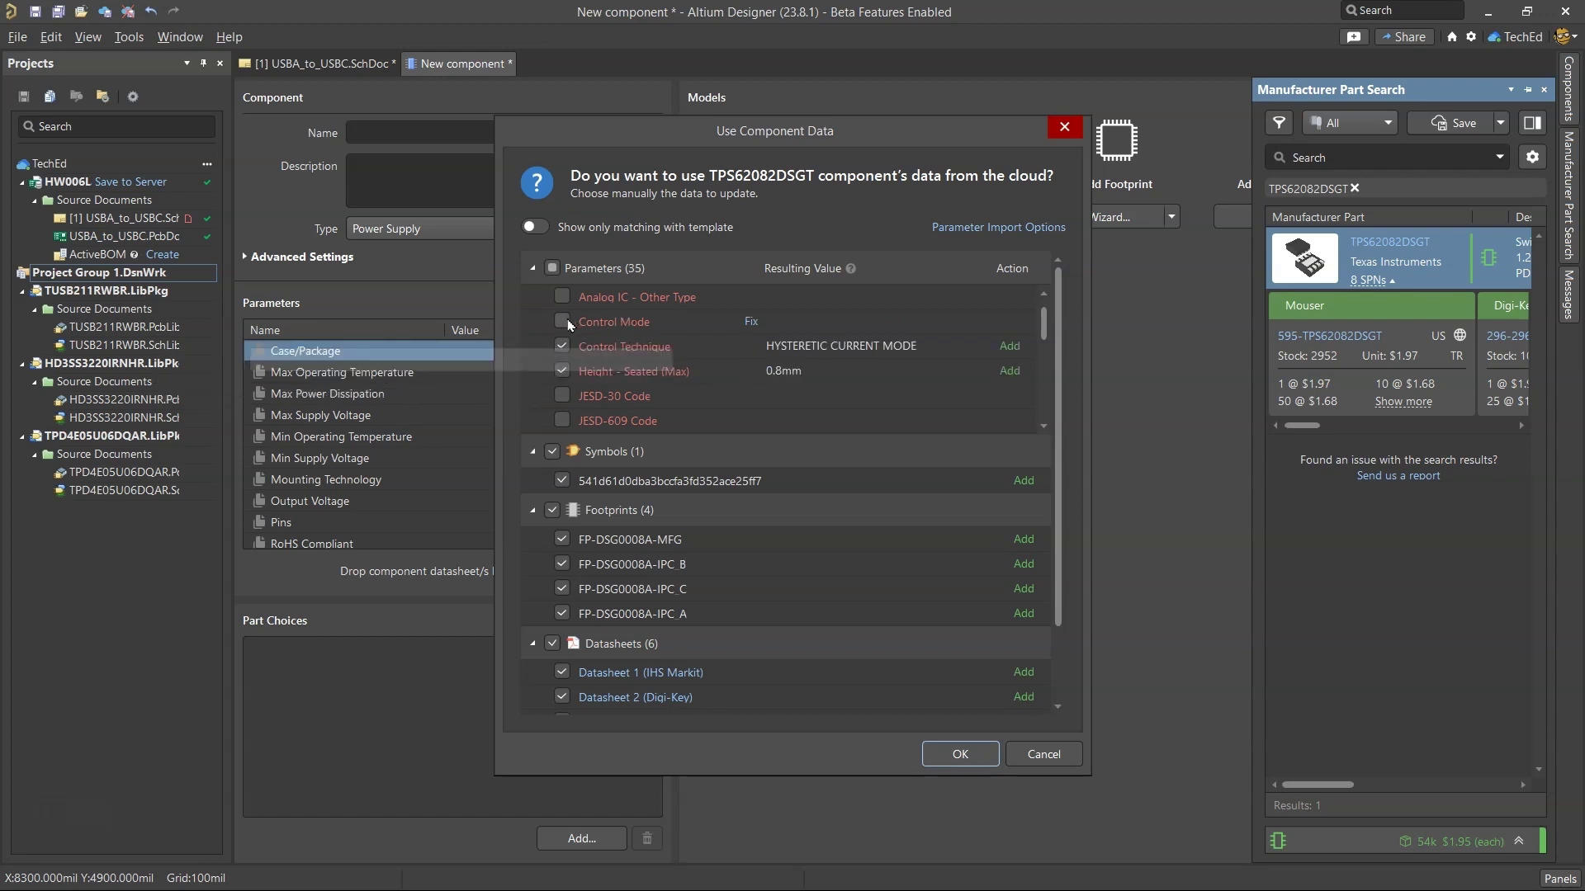
{"action": "scroll", "coordinate": [673, 351], "scroll_direction": "down", "scroll_amount": 2}
{"action": "scroll", "coordinate": [684, 360], "scroll_direction": "down", "scroll_amount": 6}
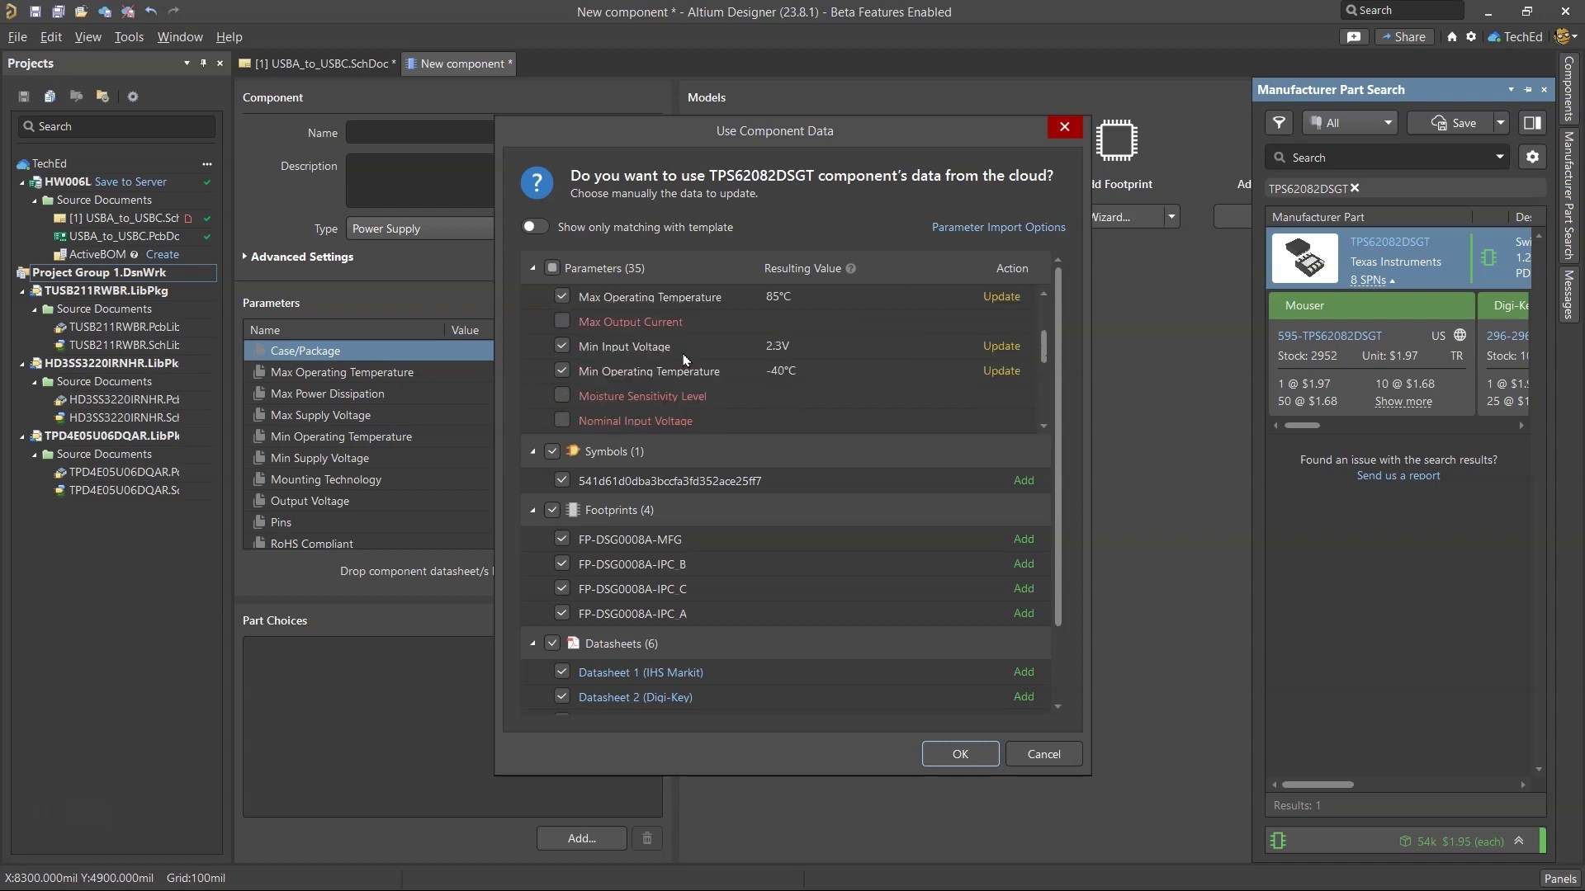
{"action": "scroll", "coordinate": [684, 363], "scroll_direction": "down", "scroll_amount": 7}
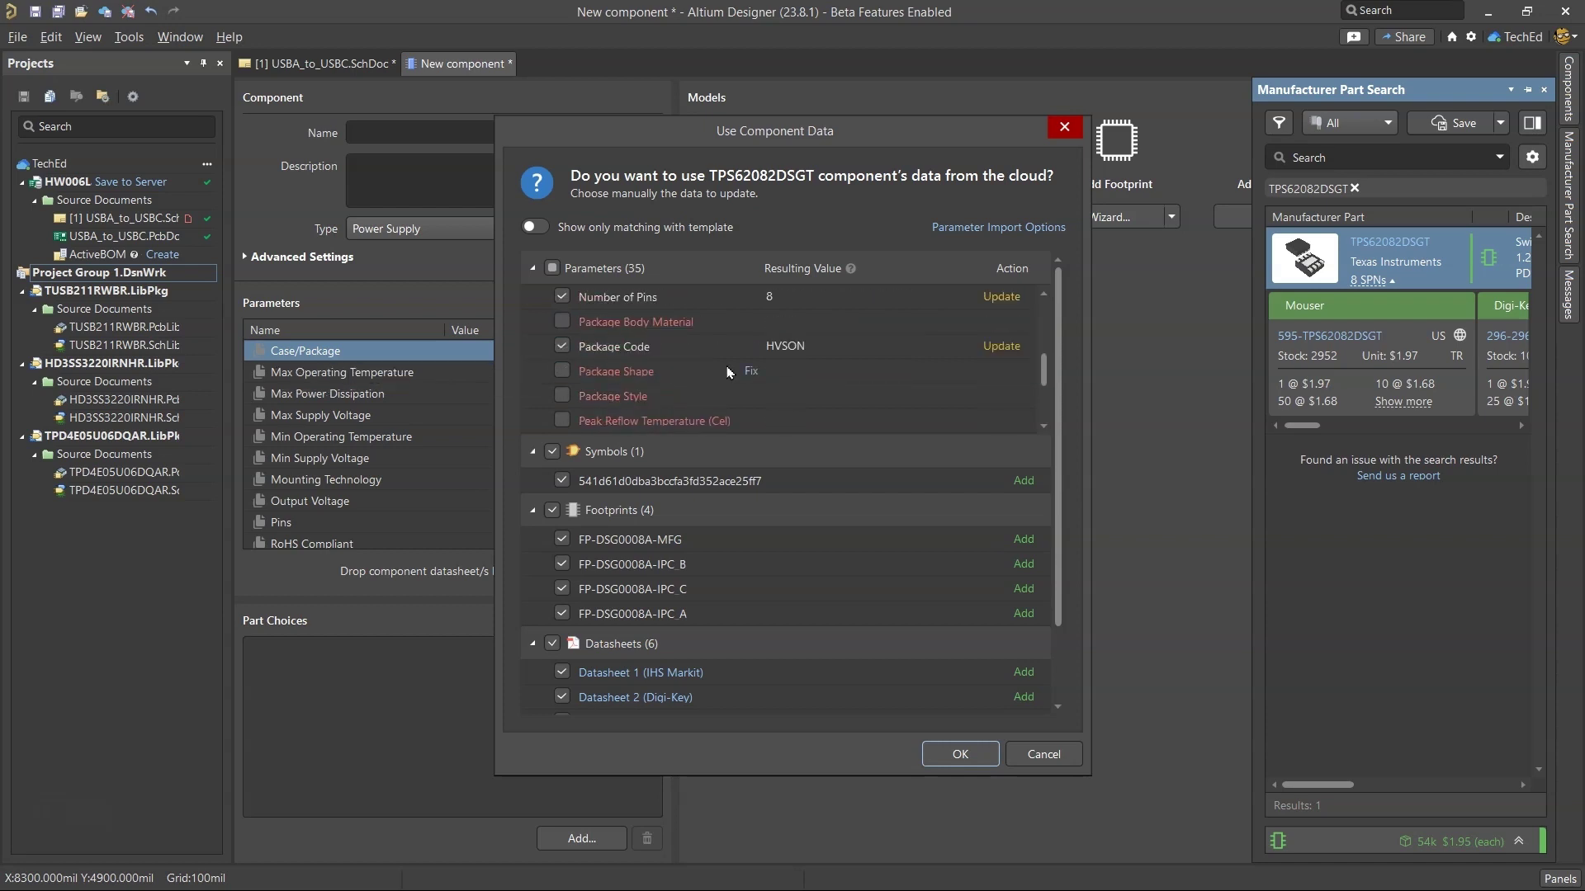
{"action": "scroll", "coordinate": [683, 389], "scroll_direction": "down", "scroll_amount": 5}
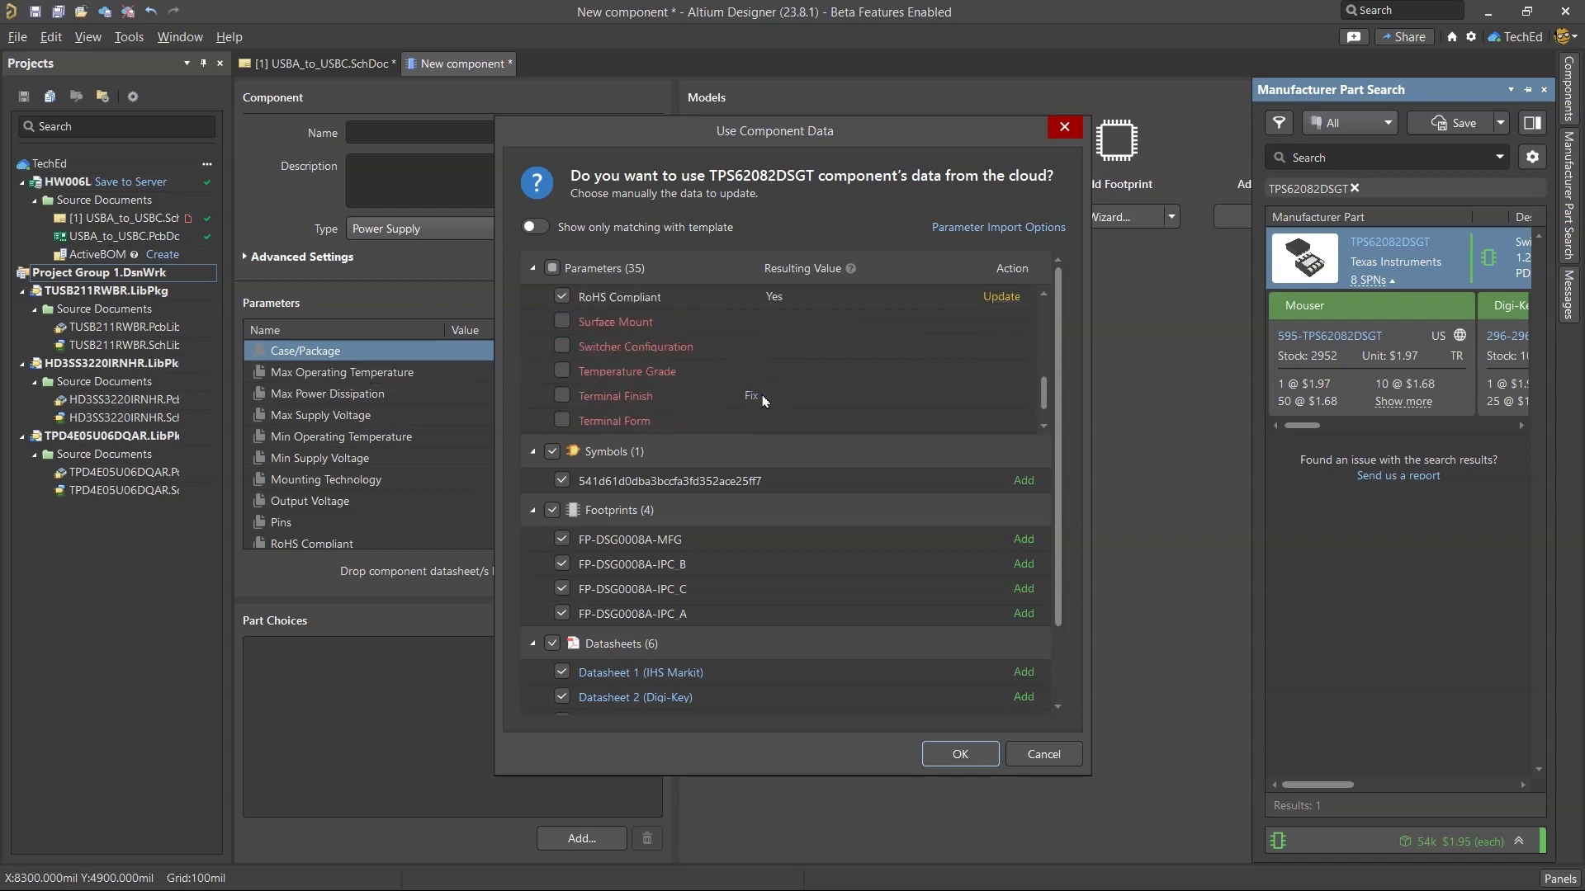
{"action": "left_click", "coordinate": [562, 321]}
{"action": "scroll", "coordinate": [599, 387], "scroll_direction": "down", "scroll_amount": 3}
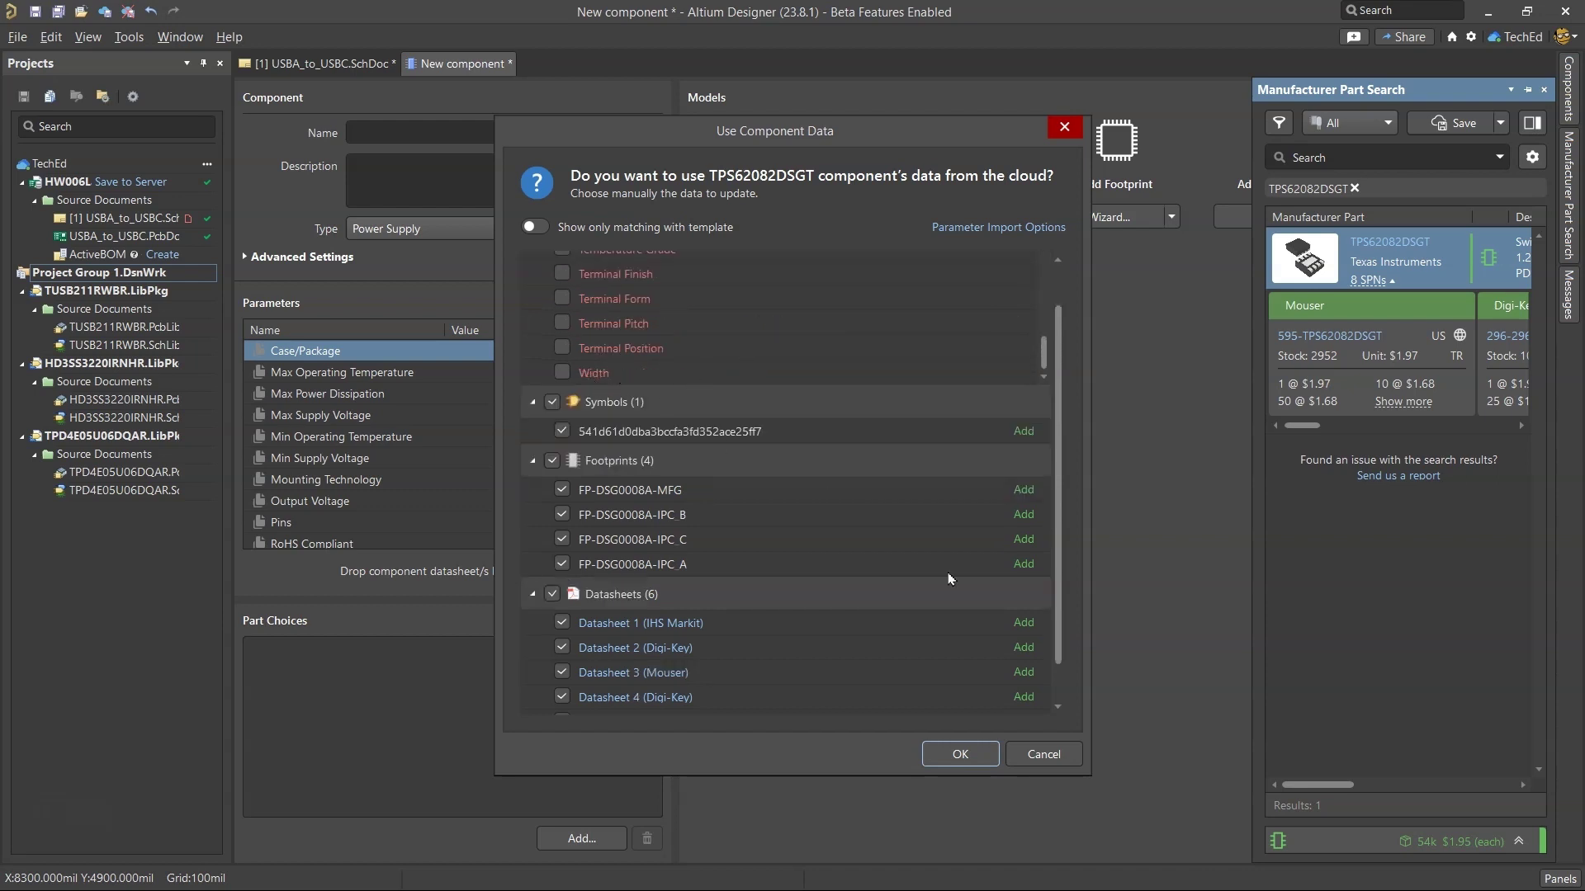
{"action": "left_click", "coordinate": [958, 747]}
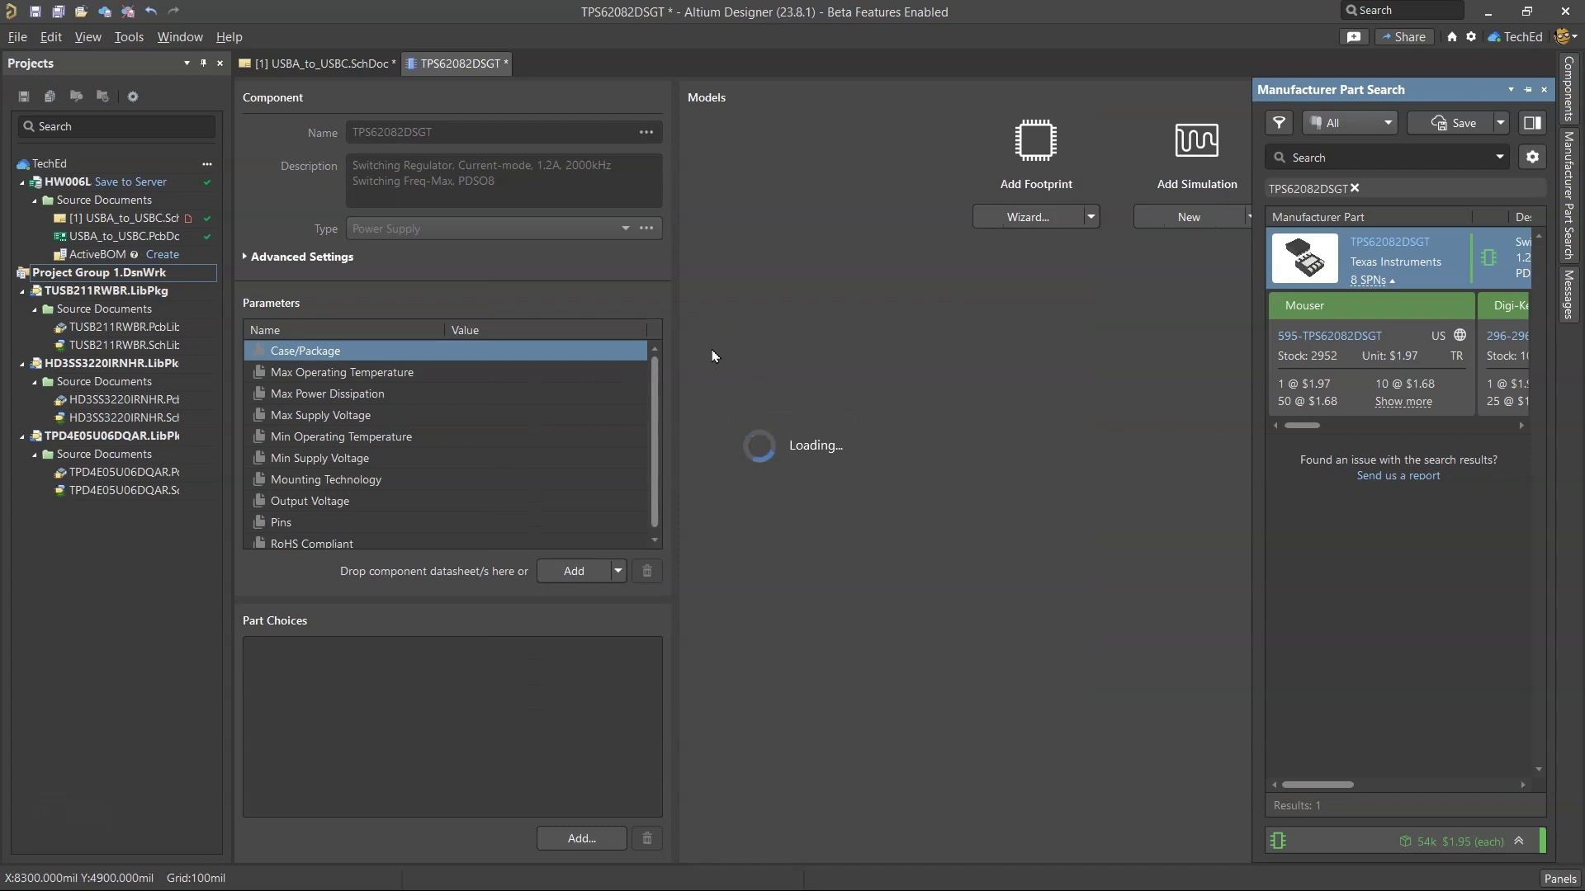
Step: Close the part search and open the FP-DSG0008A-IPC_B footprint from its preview
{"action": "left_click", "coordinate": [1541, 93]}
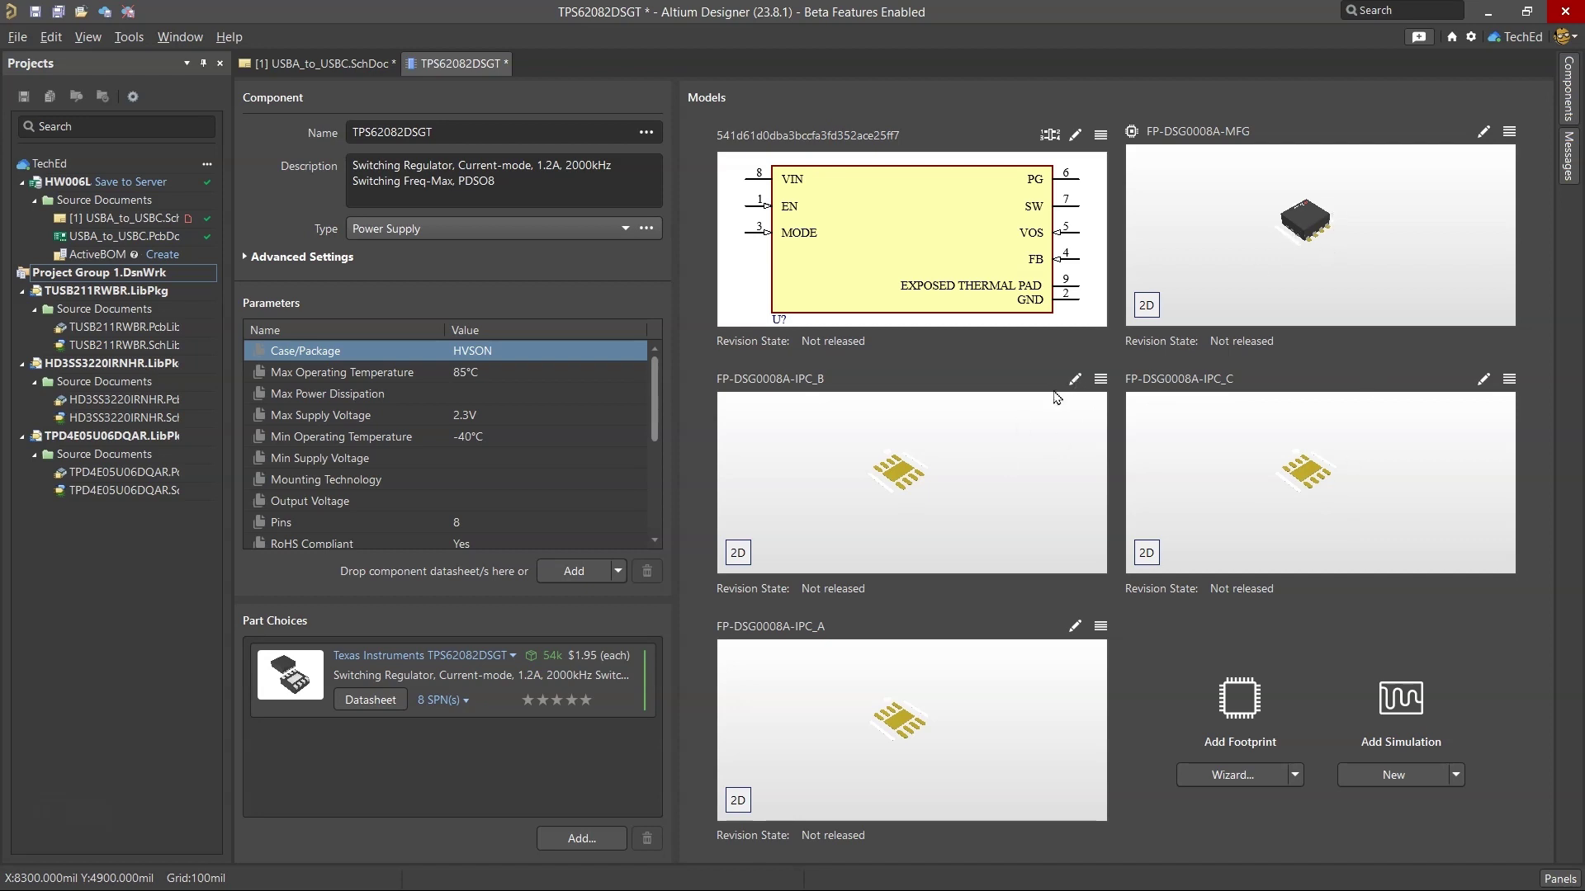
{"action": "left_click", "coordinate": [998, 418]}
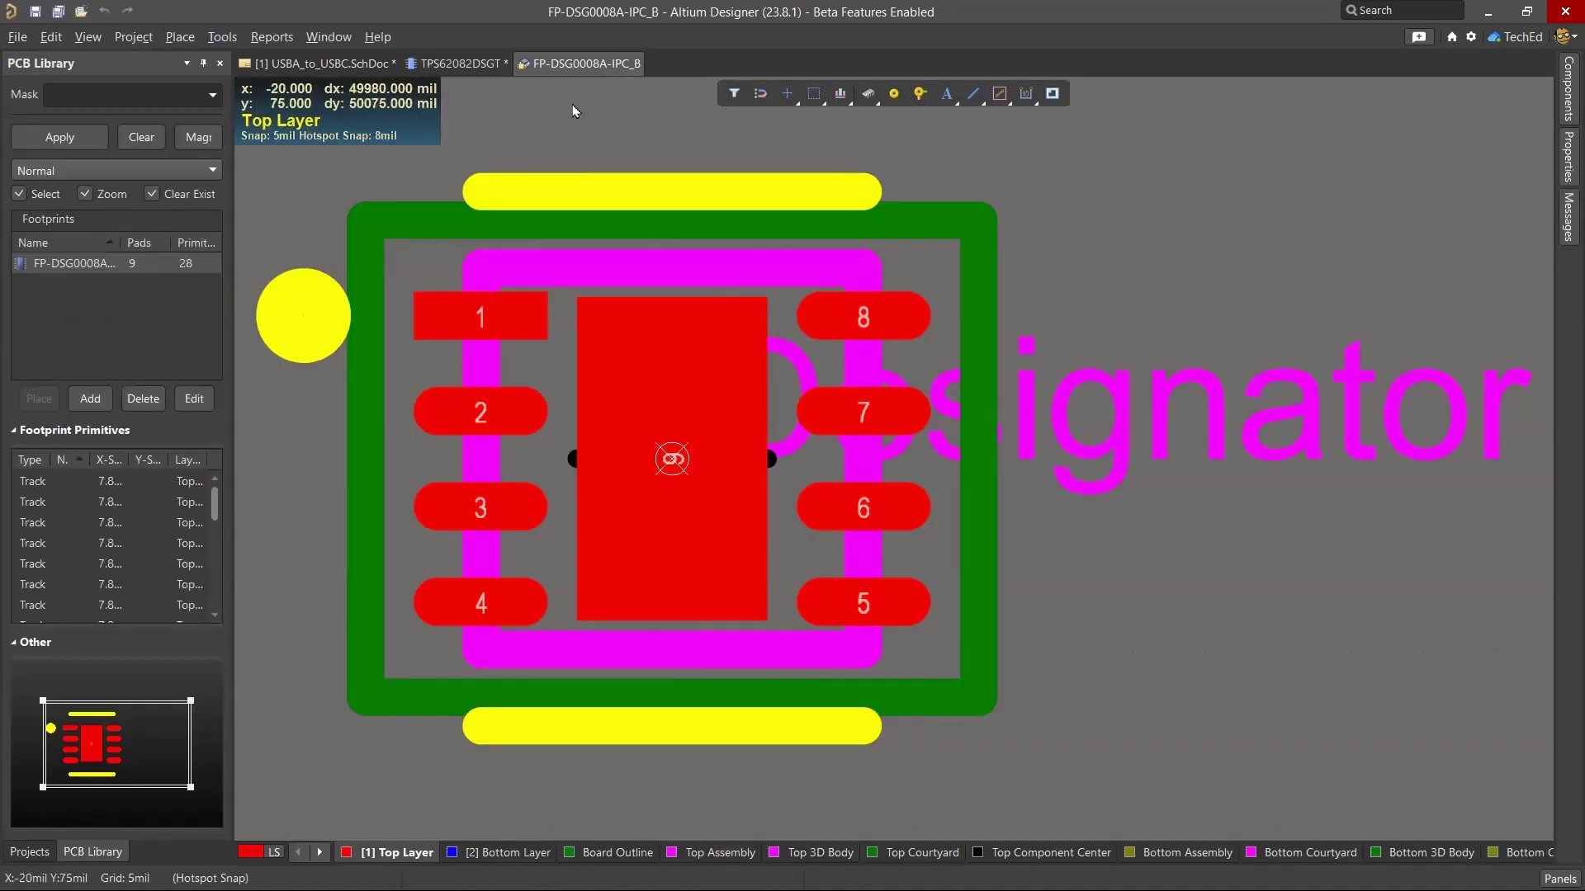
Step: View the FP-DSG0008A-IPC_B footprint in 3D, then close it
{"action": "left_click", "coordinate": [87, 36]}
{"action": "left_click", "coordinate": [147, 332]}
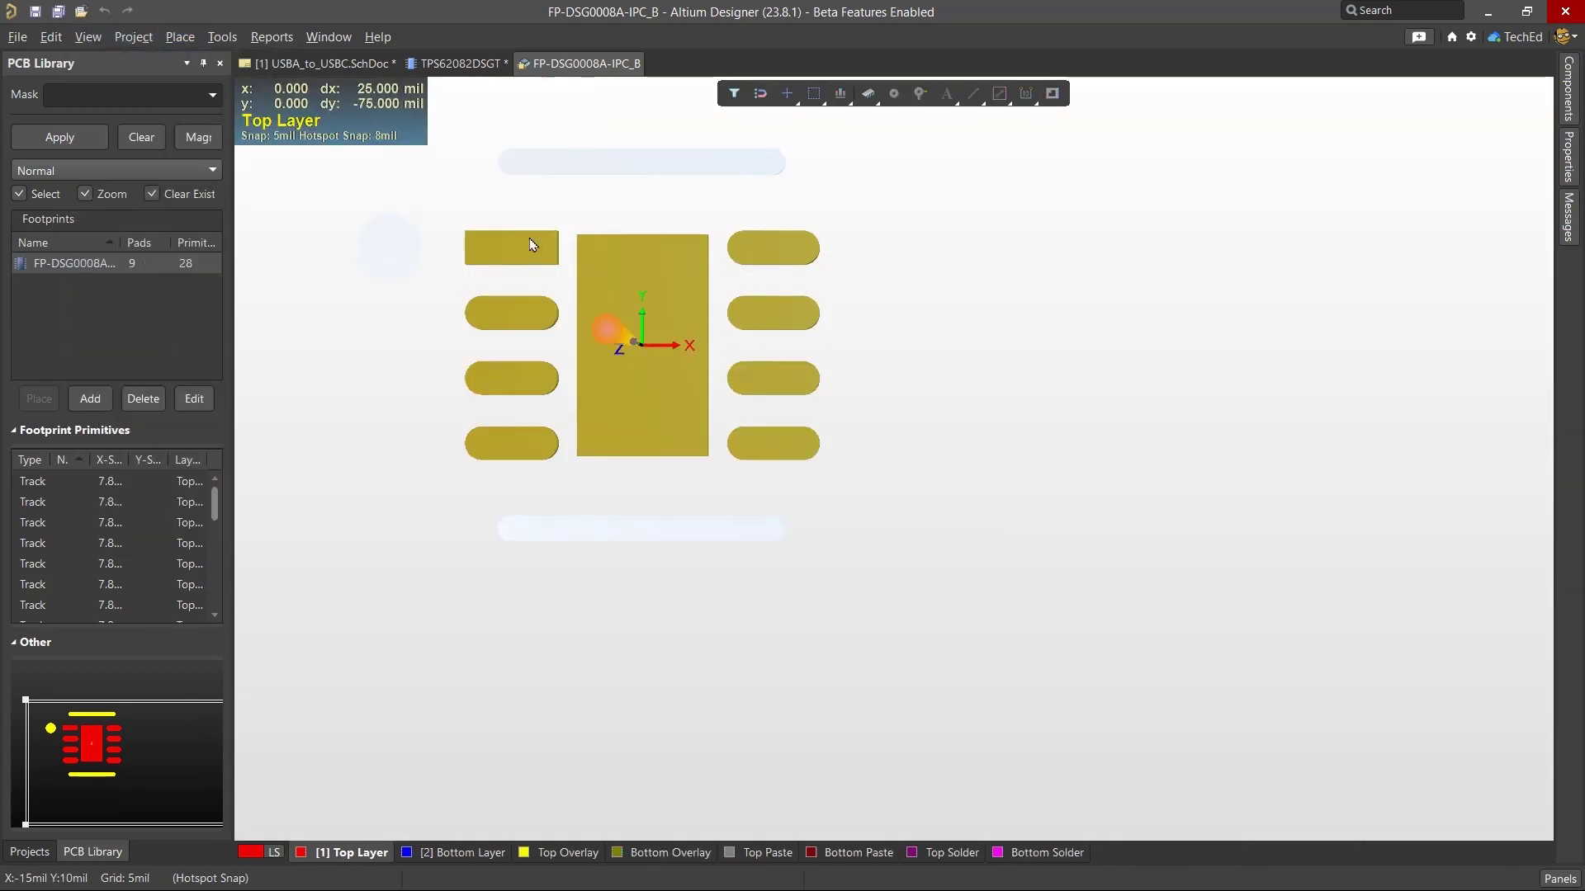
{"action": "right_click", "coordinate": [604, 67]}
{"action": "left_click", "coordinate": [636, 85]}
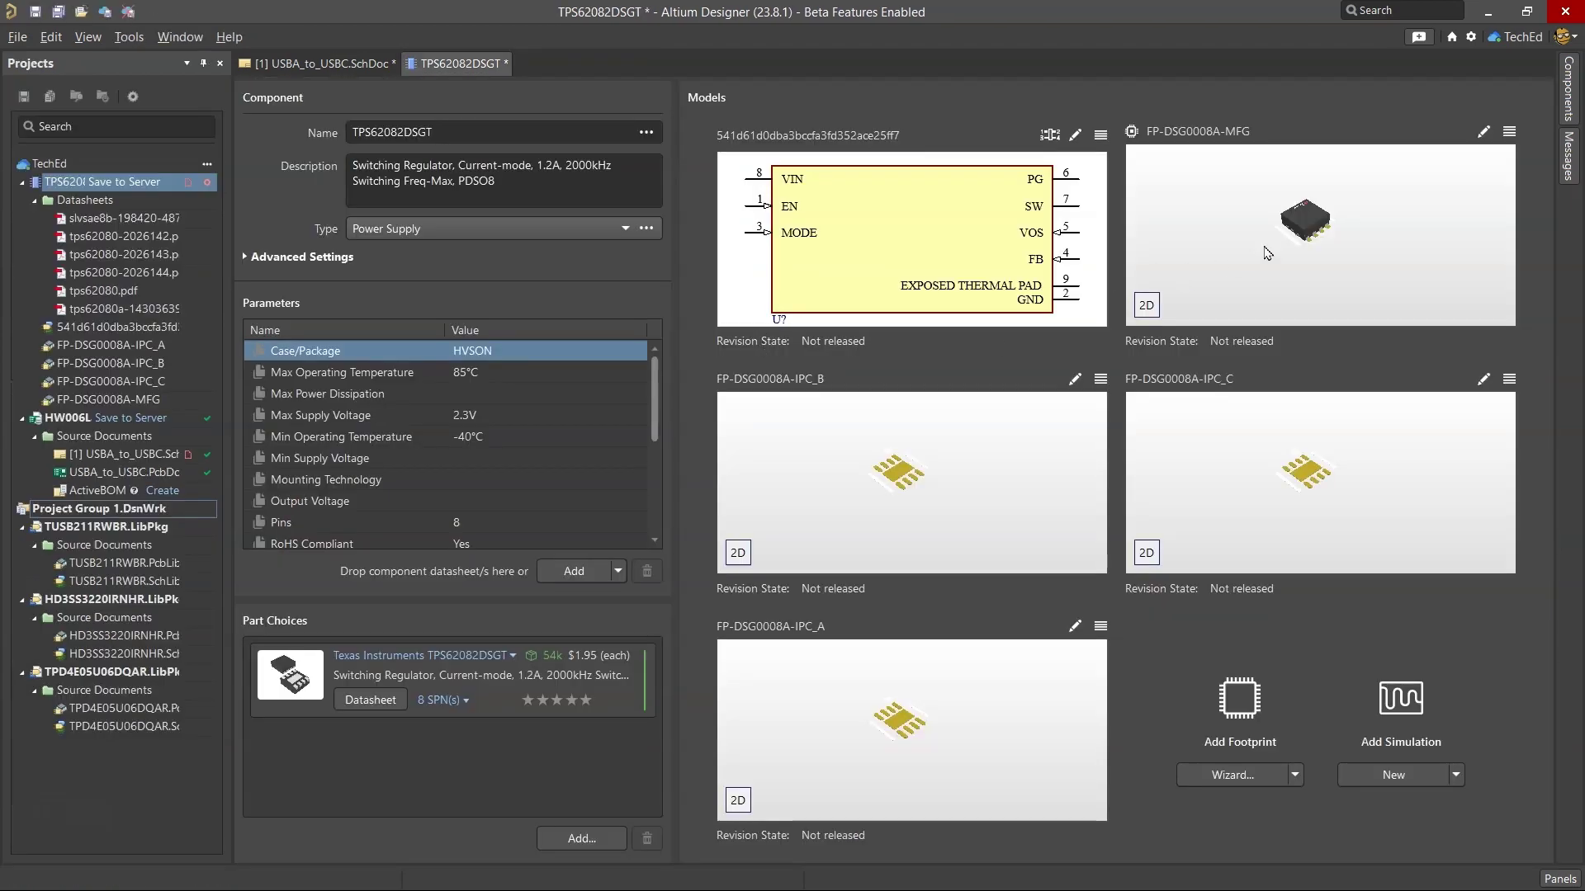
Step: Open FP-DSG0008A-MFG in 3D layout mode, pan around it, then return to TPS62082DSGT
{"action": "left_click", "coordinate": [1483, 132]}
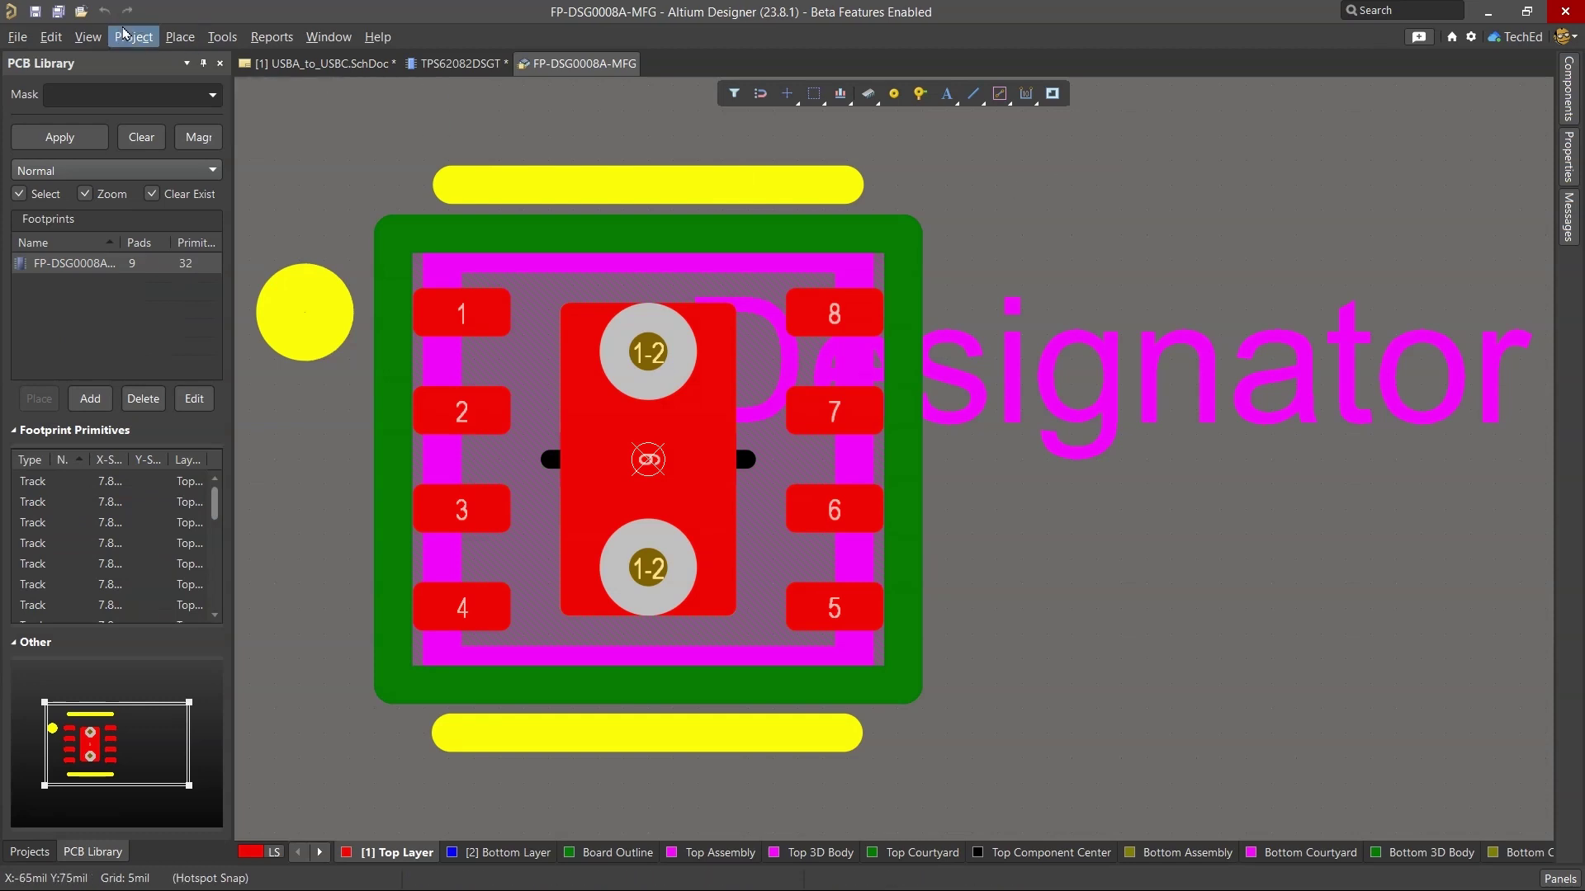
{"action": "left_click", "coordinate": [87, 36]}
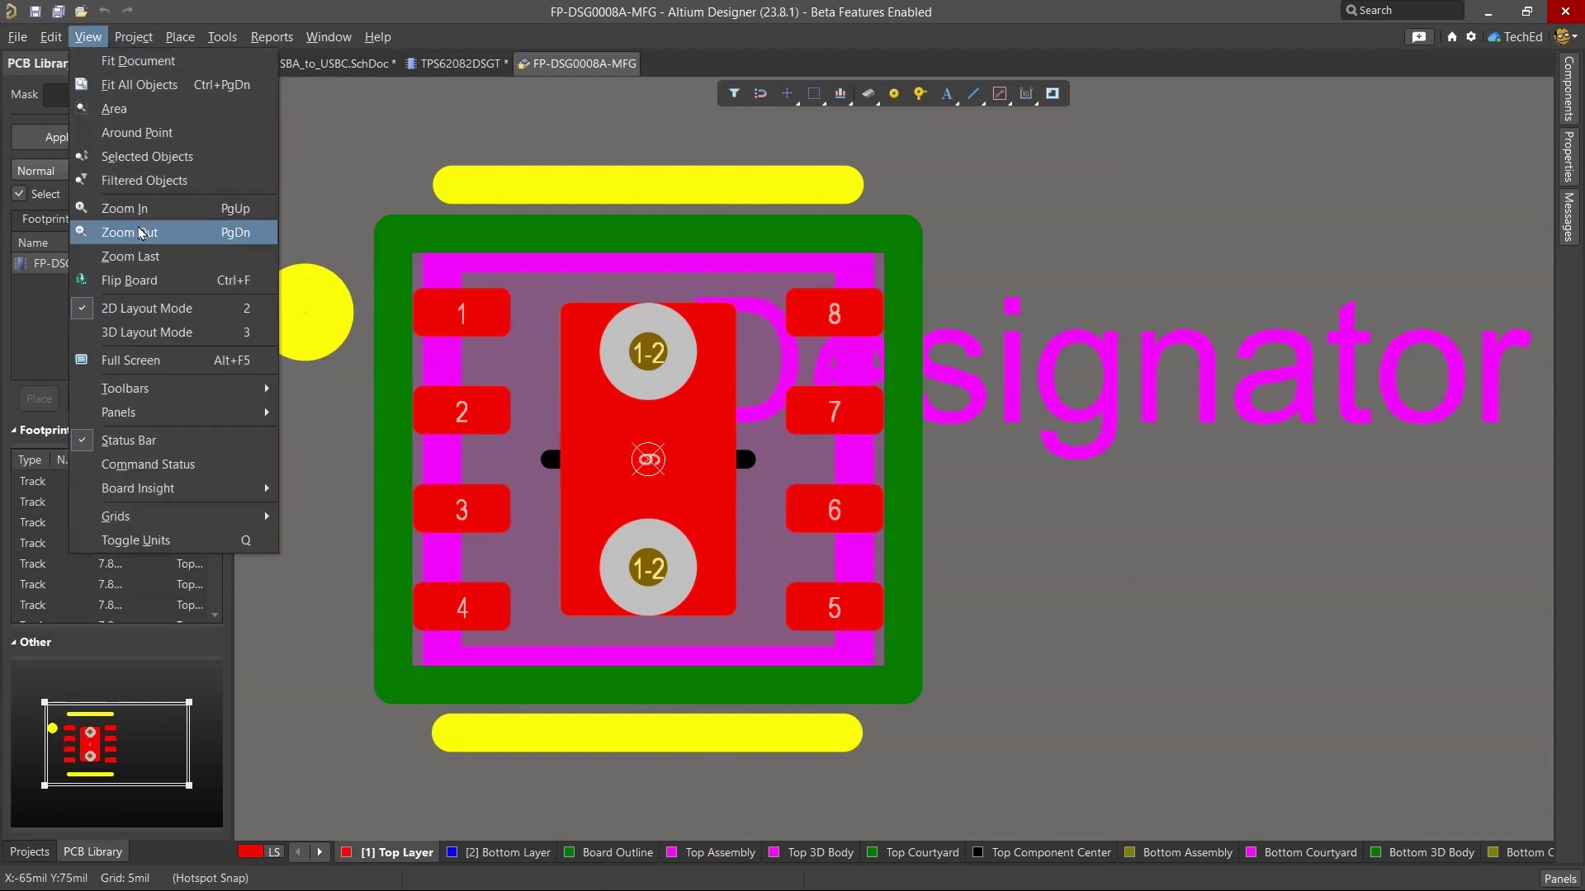
{"action": "left_click", "coordinate": [134, 336]}
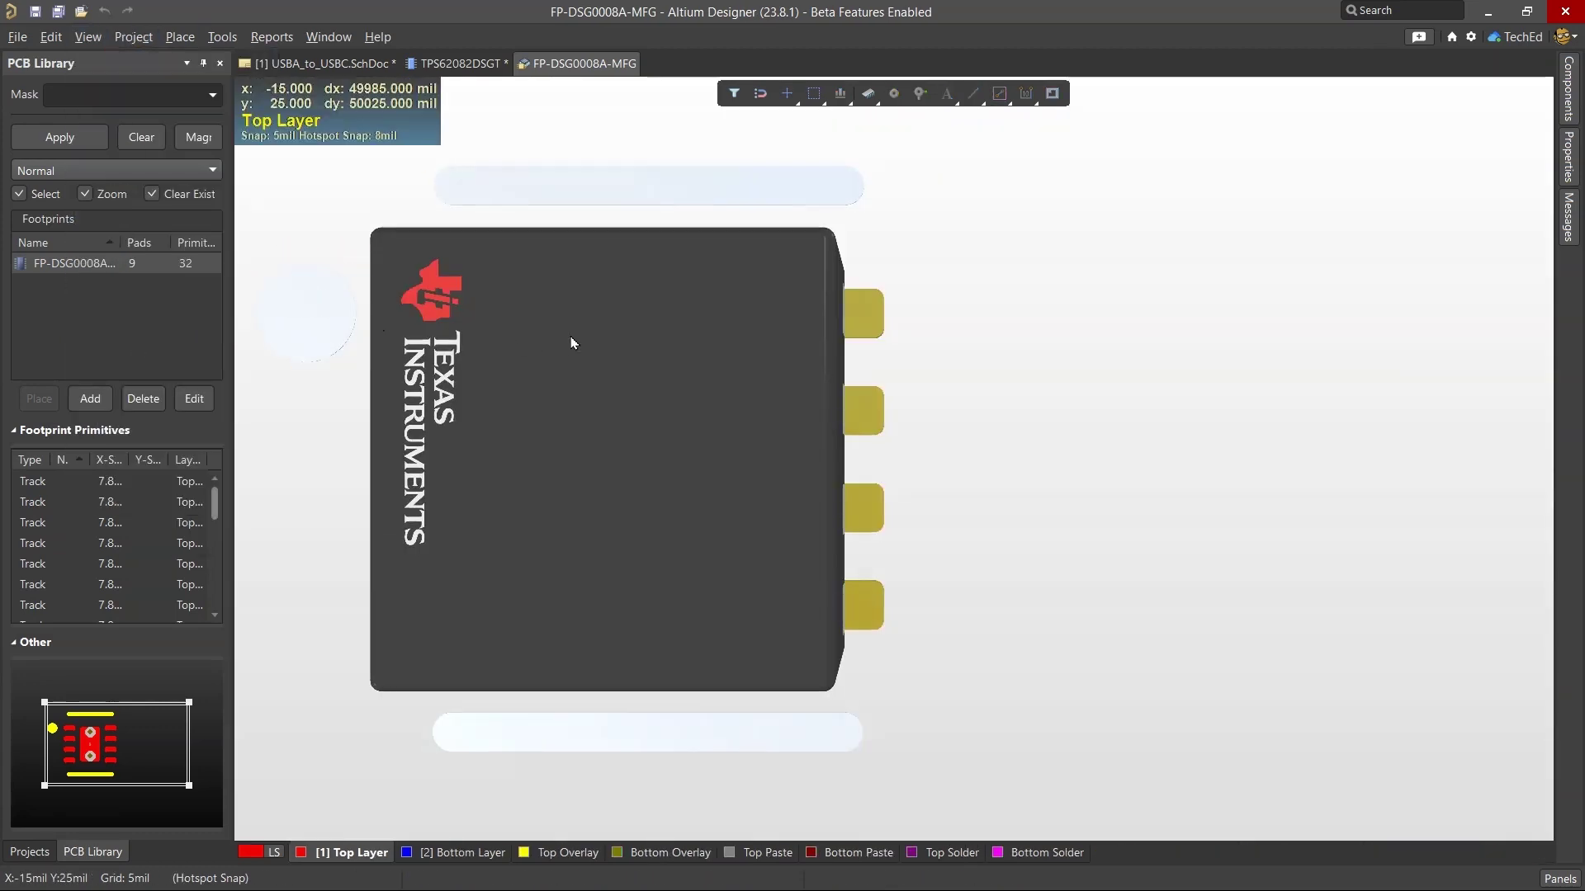
{"action": "right_click", "coordinate": [649, 362]}
{"action": "left_click", "coordinate": [323, 727]}
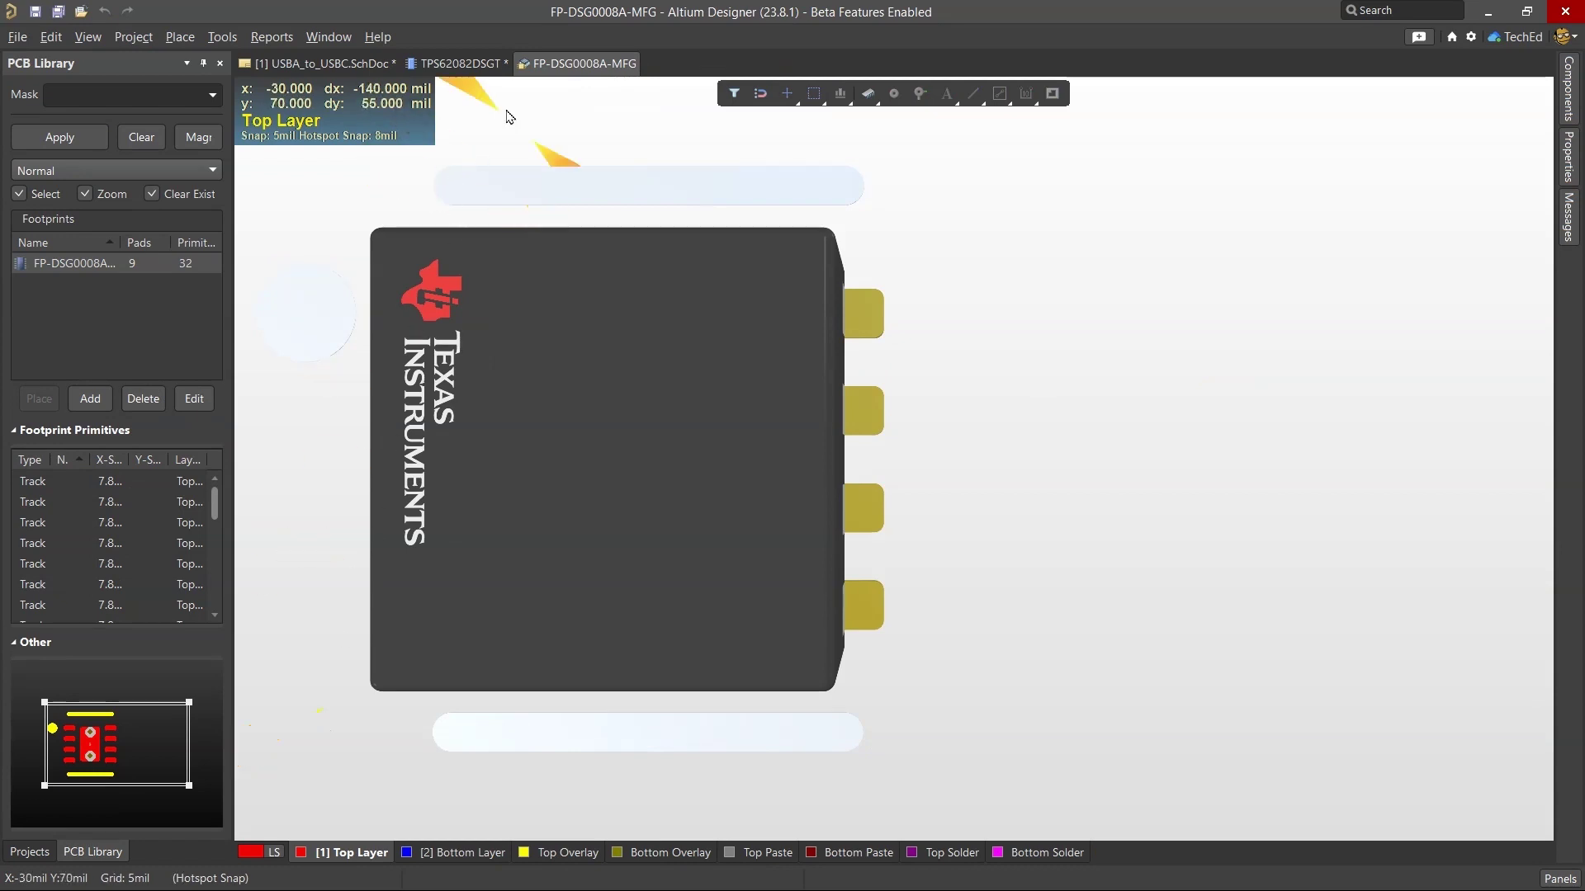
{"action": "right_click_drag", "start_coordinate": [548, 135], "coordinate": [741, 149]}
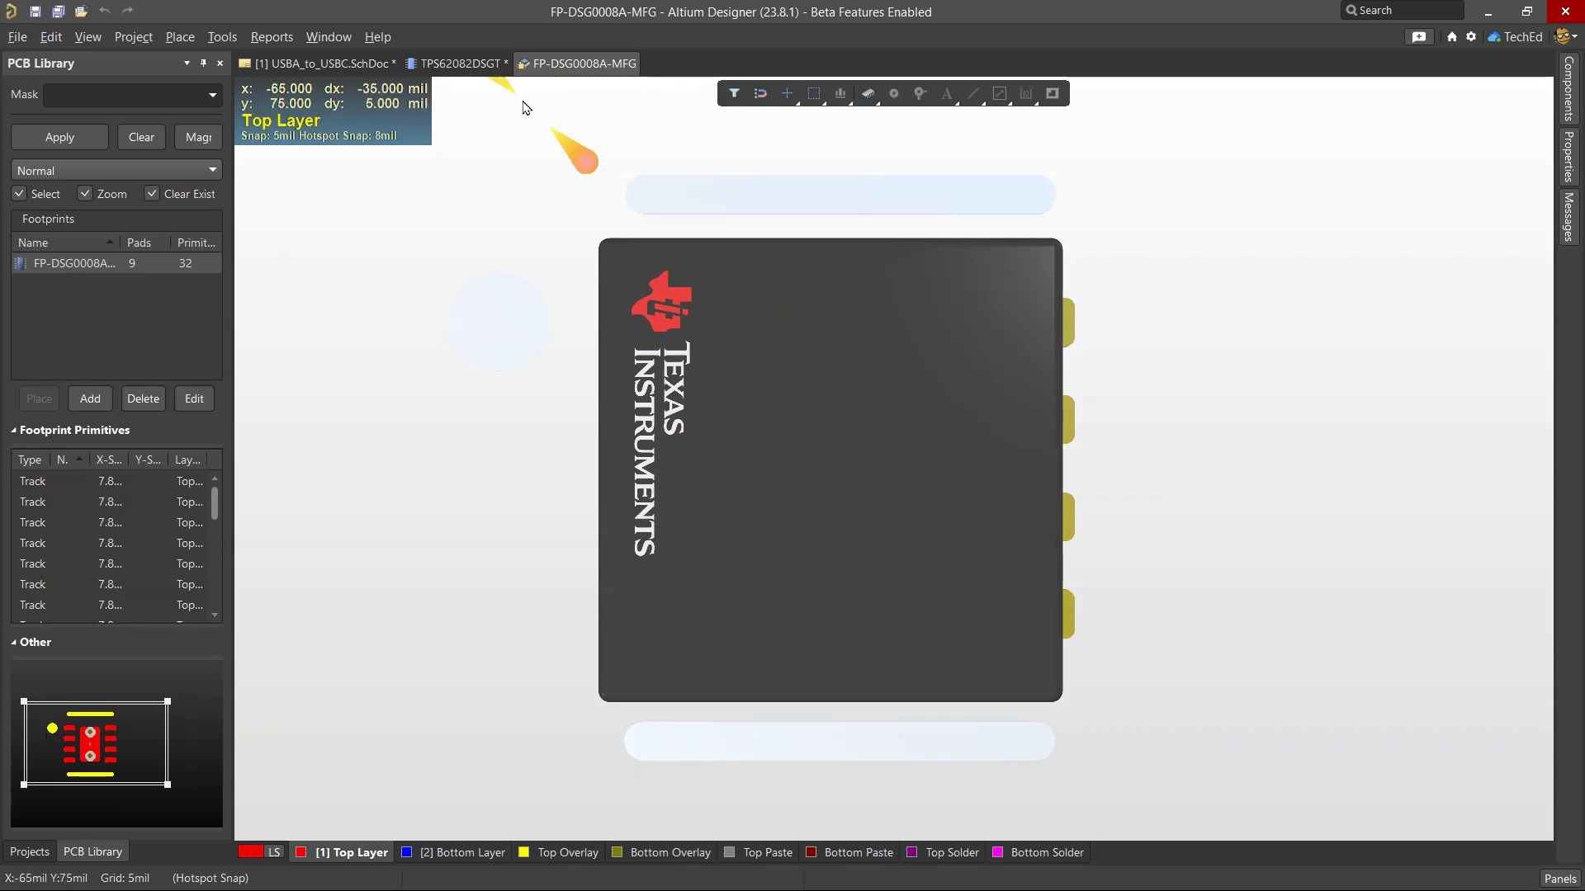
{"action": "left_click", "coordinate": [460, 64]}
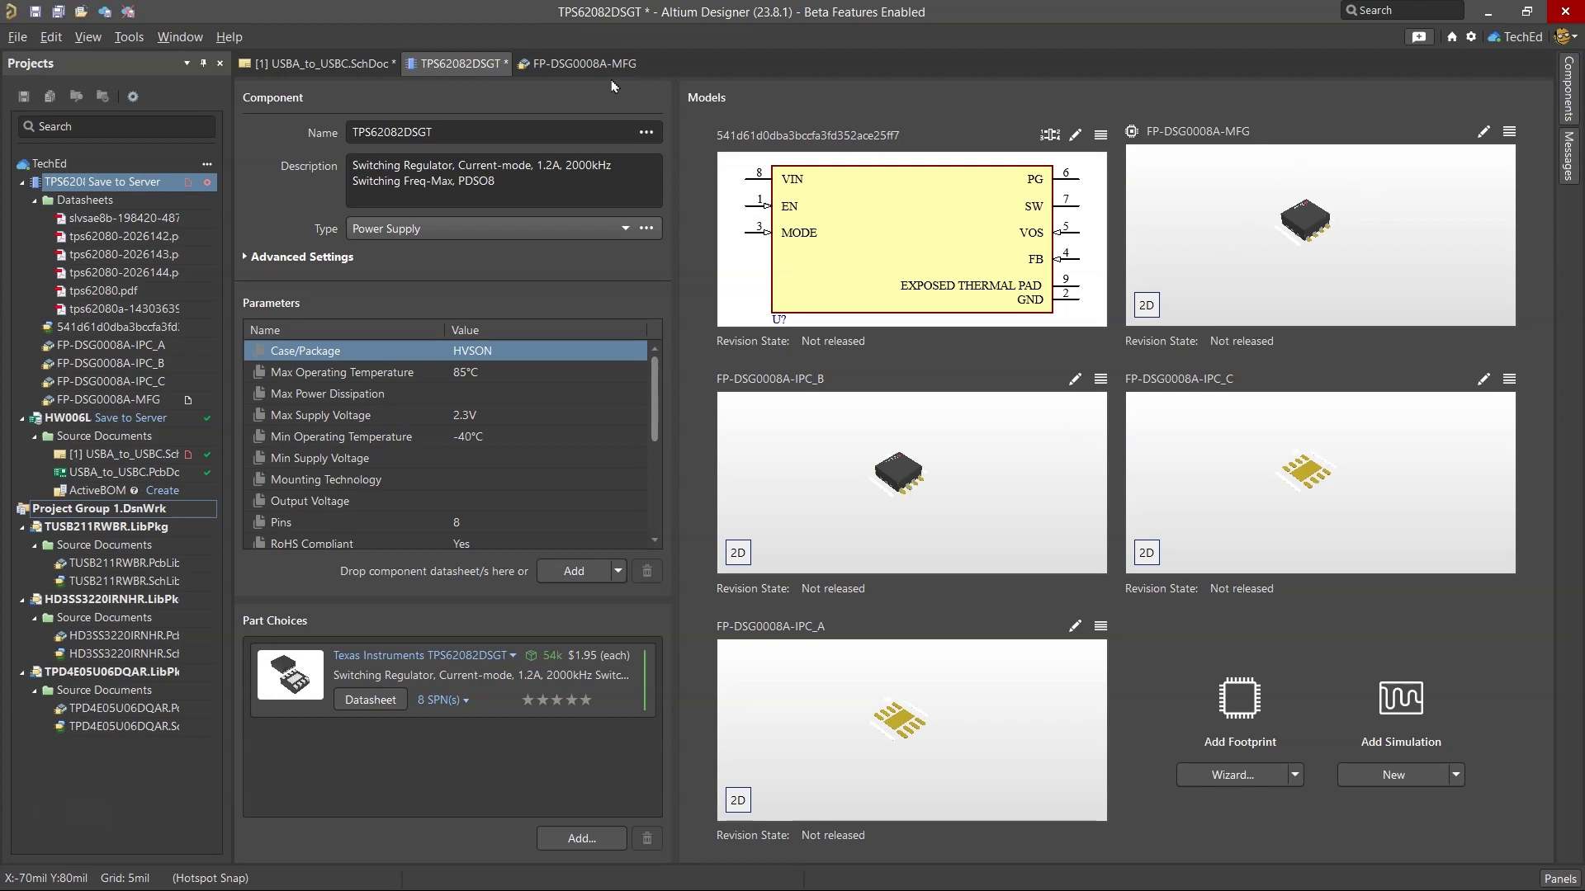
Step: On the FP-DSG0008A-MFG footprint, select the TI 3D body and start Tools > Extract 3D Models
{"action": "left_click", "coordinate": [586, 66]}
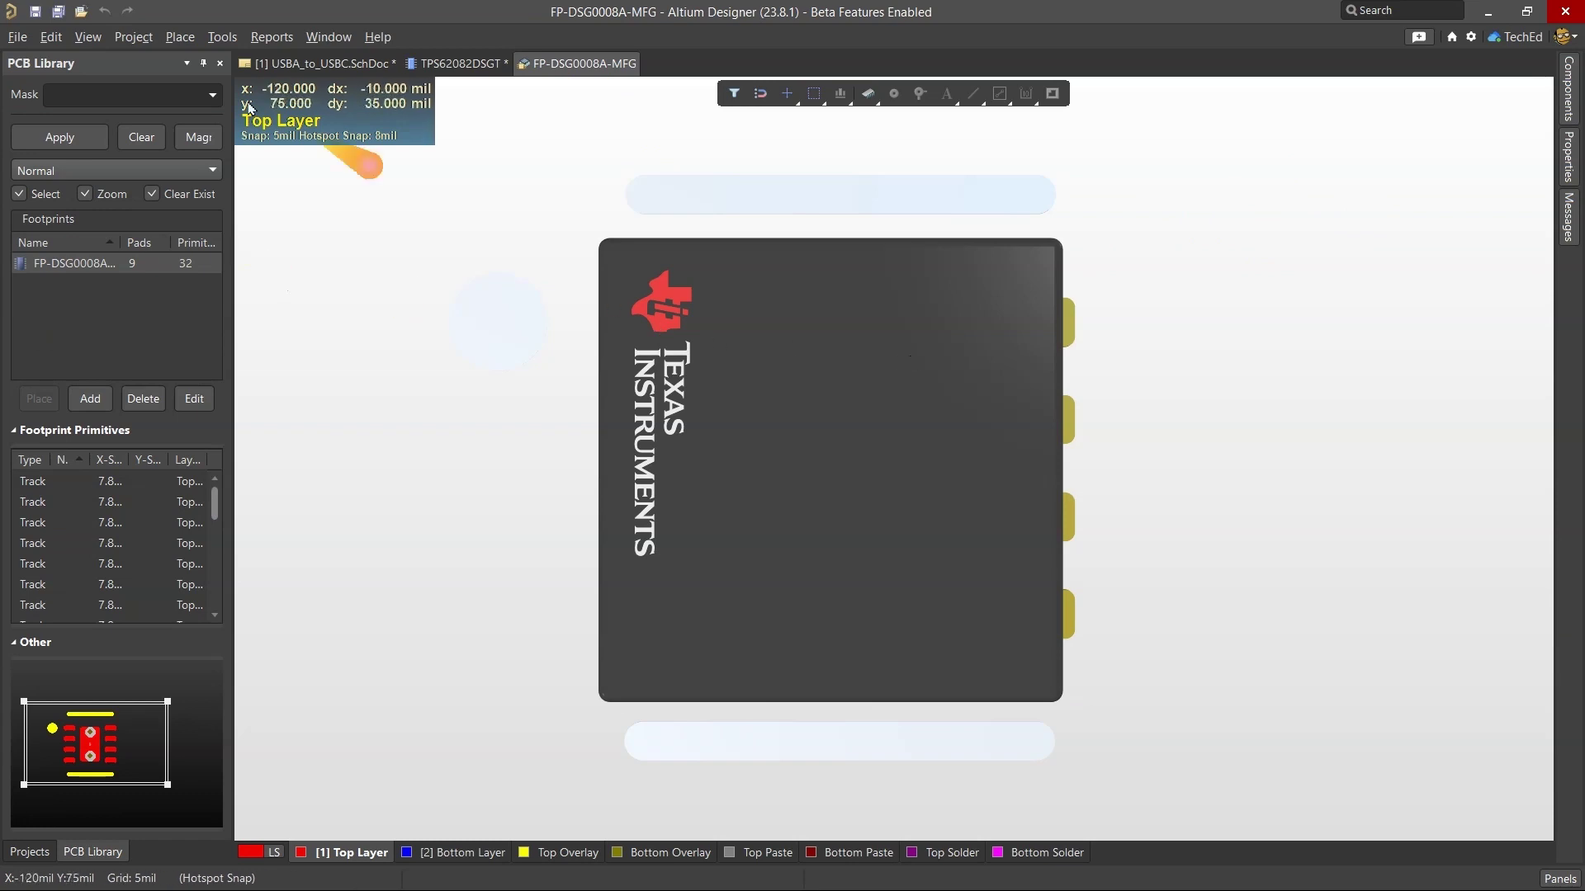
{"action": "left_click", "coordinate": [223, 37]}
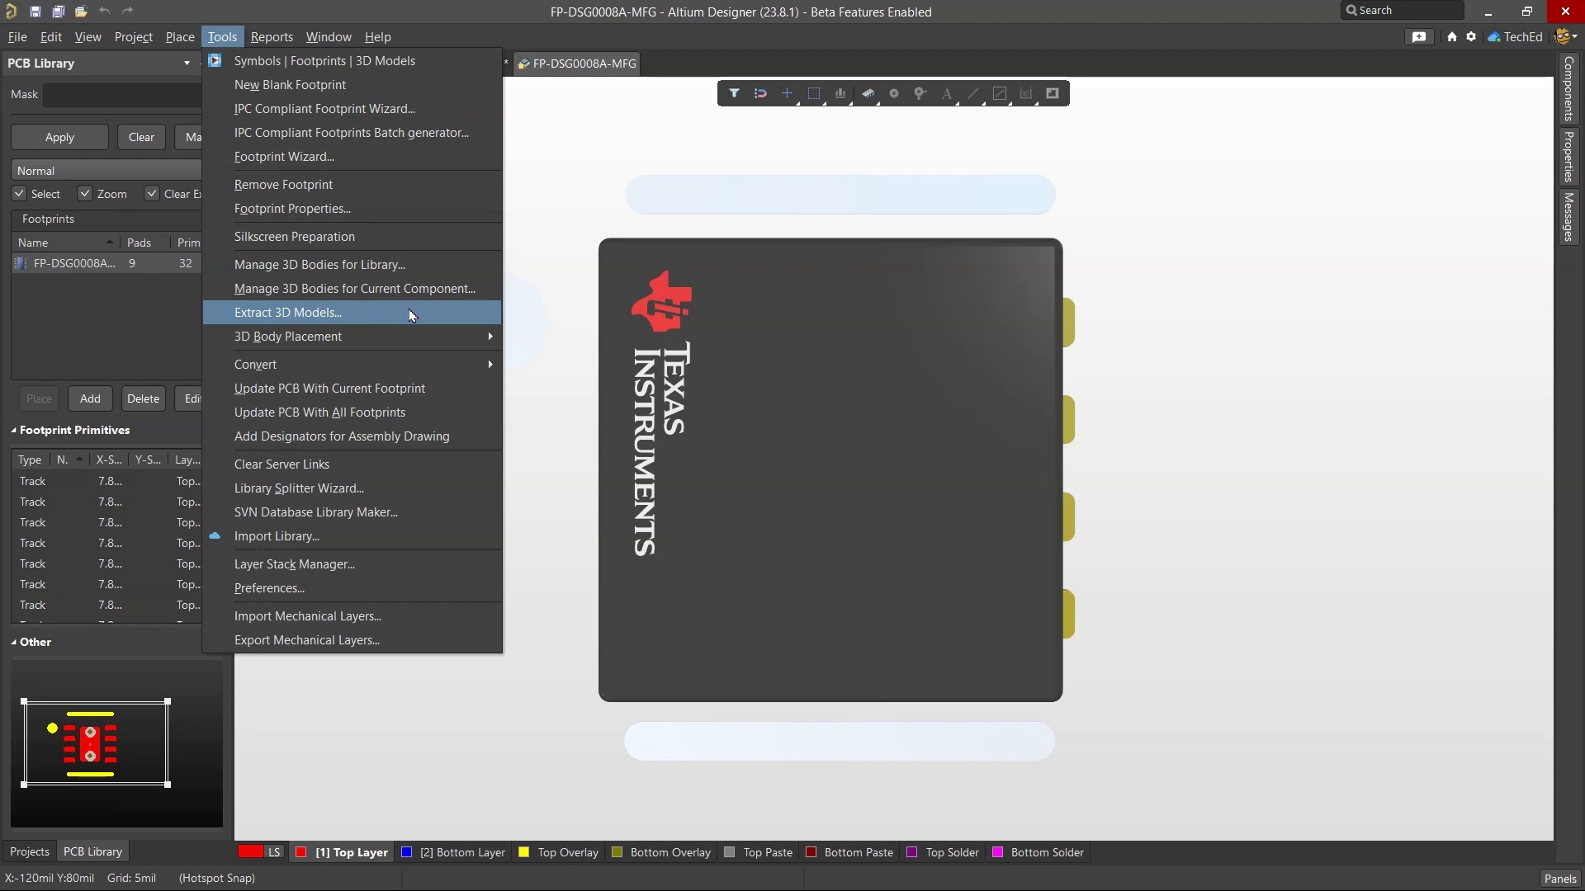
{"action": "left_click", "coordinate": [798, 360]}
{"action": "left_click", "coordinate": [797, 360]}
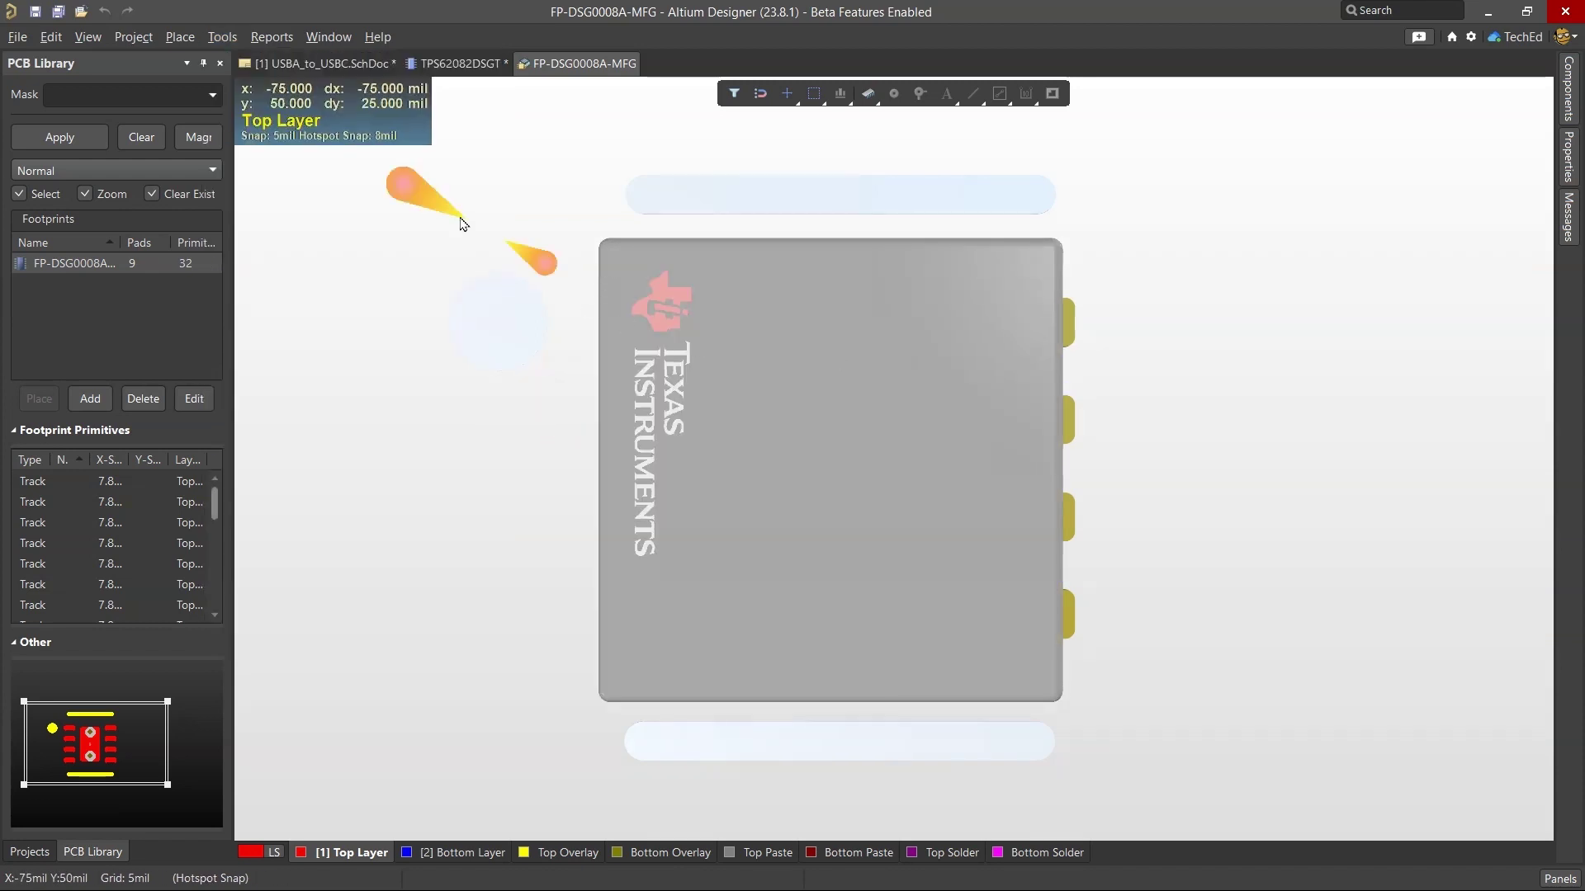
{"action": "left_click", "coordinate": [215, 37]}
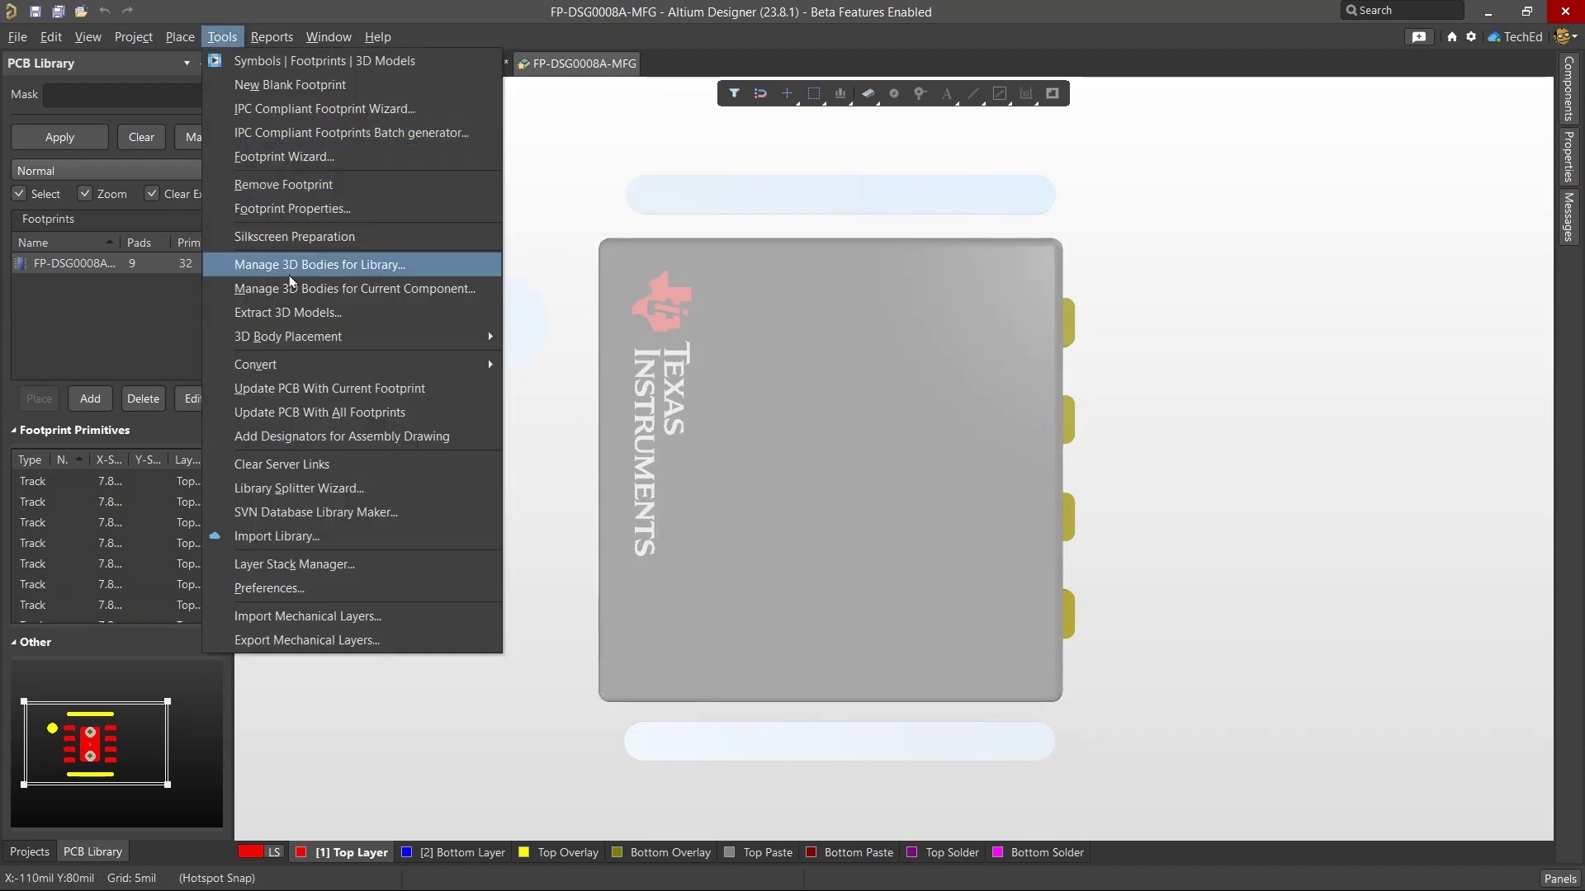
{"action": "left_click", "coordinate": [293, 312]}
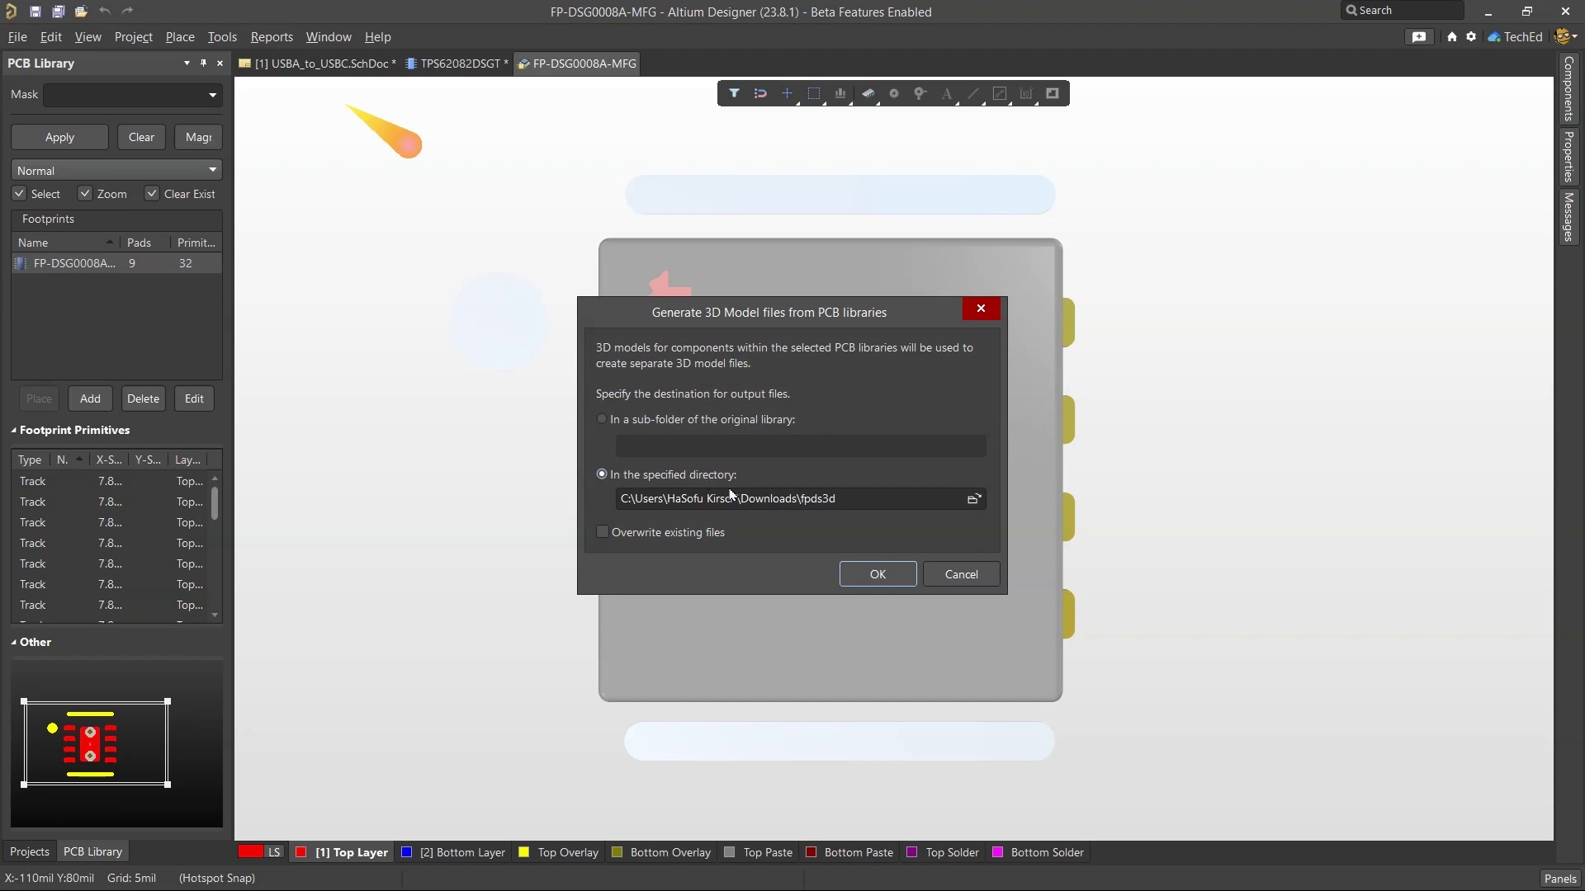
Step: Extract the 3D package body into the Downloads\fpds3d output directory
{"action": "left_click", "coordinate": [828, 498]}
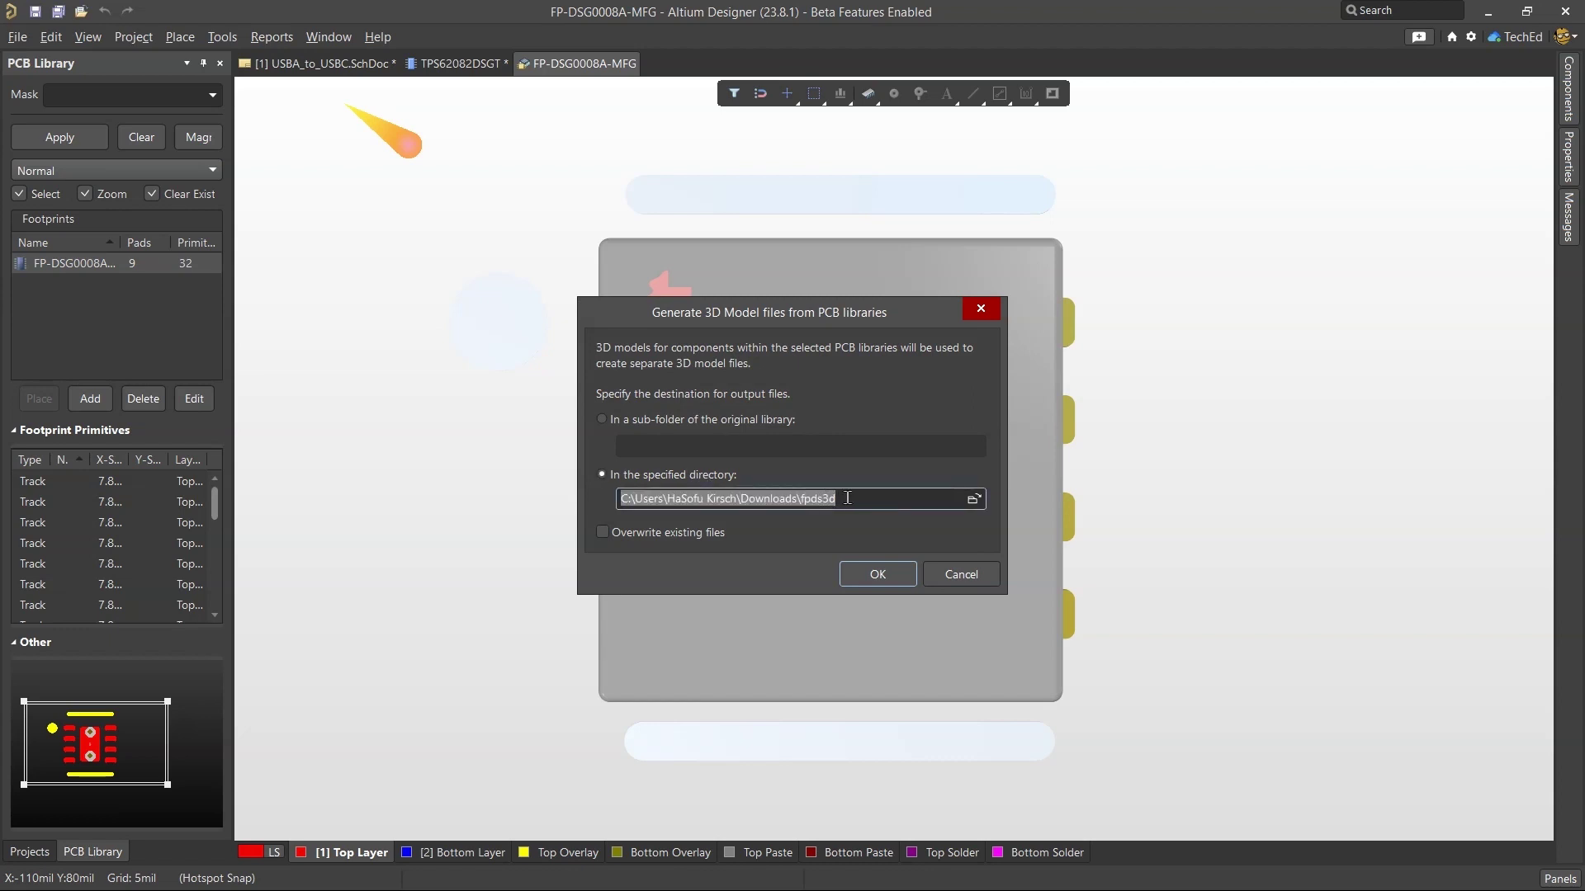
{"action": "left_click", "coordinate": [847, 497]}
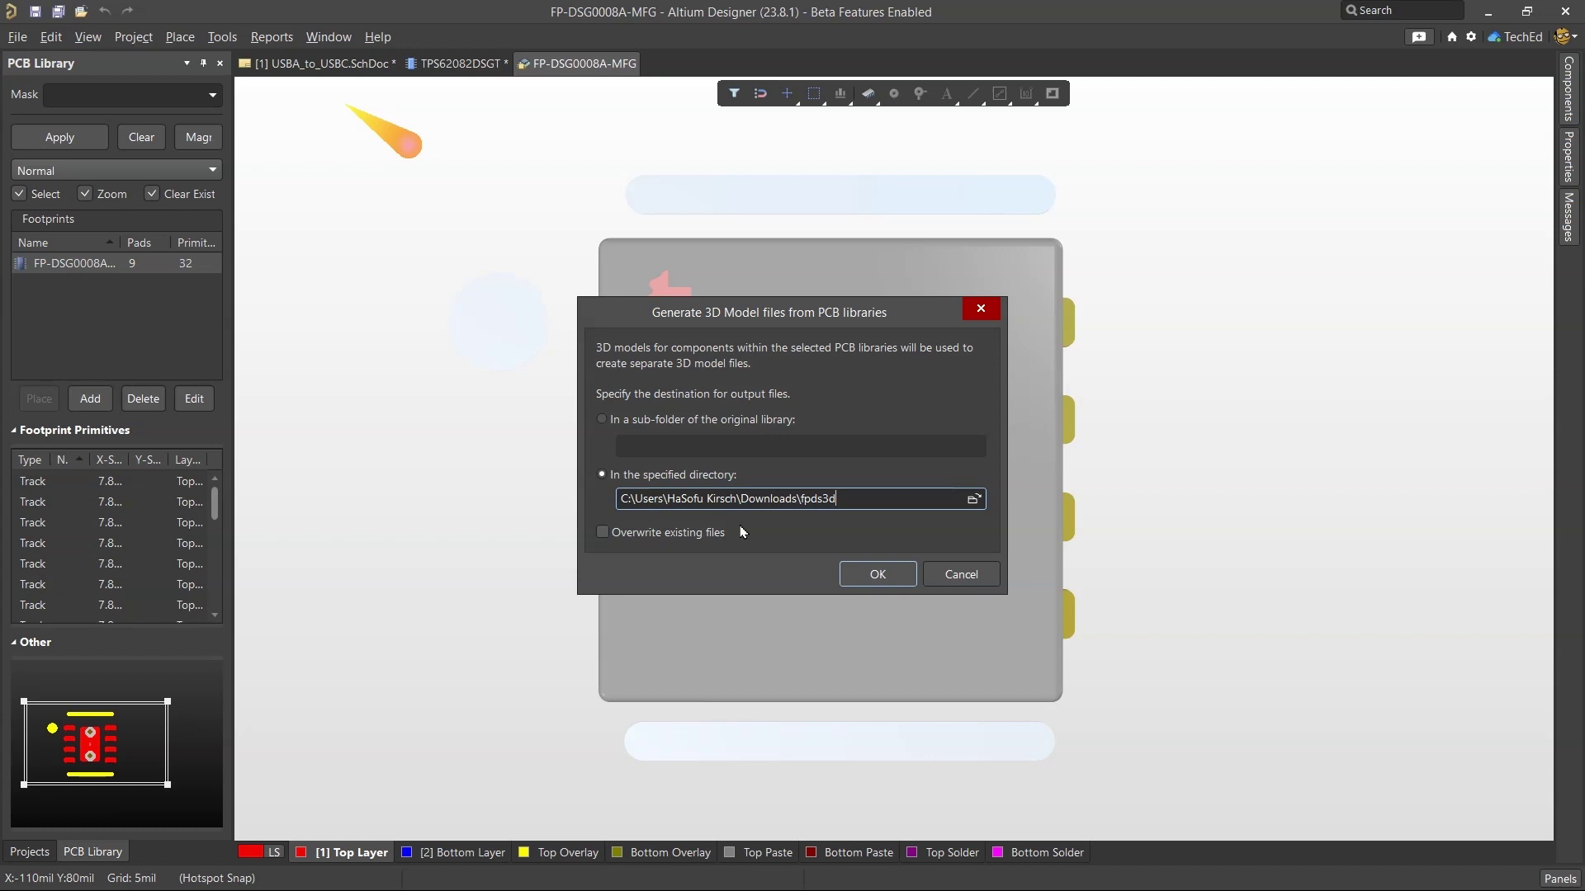
{"action": "left_click", "coordinate": [936, 575]}
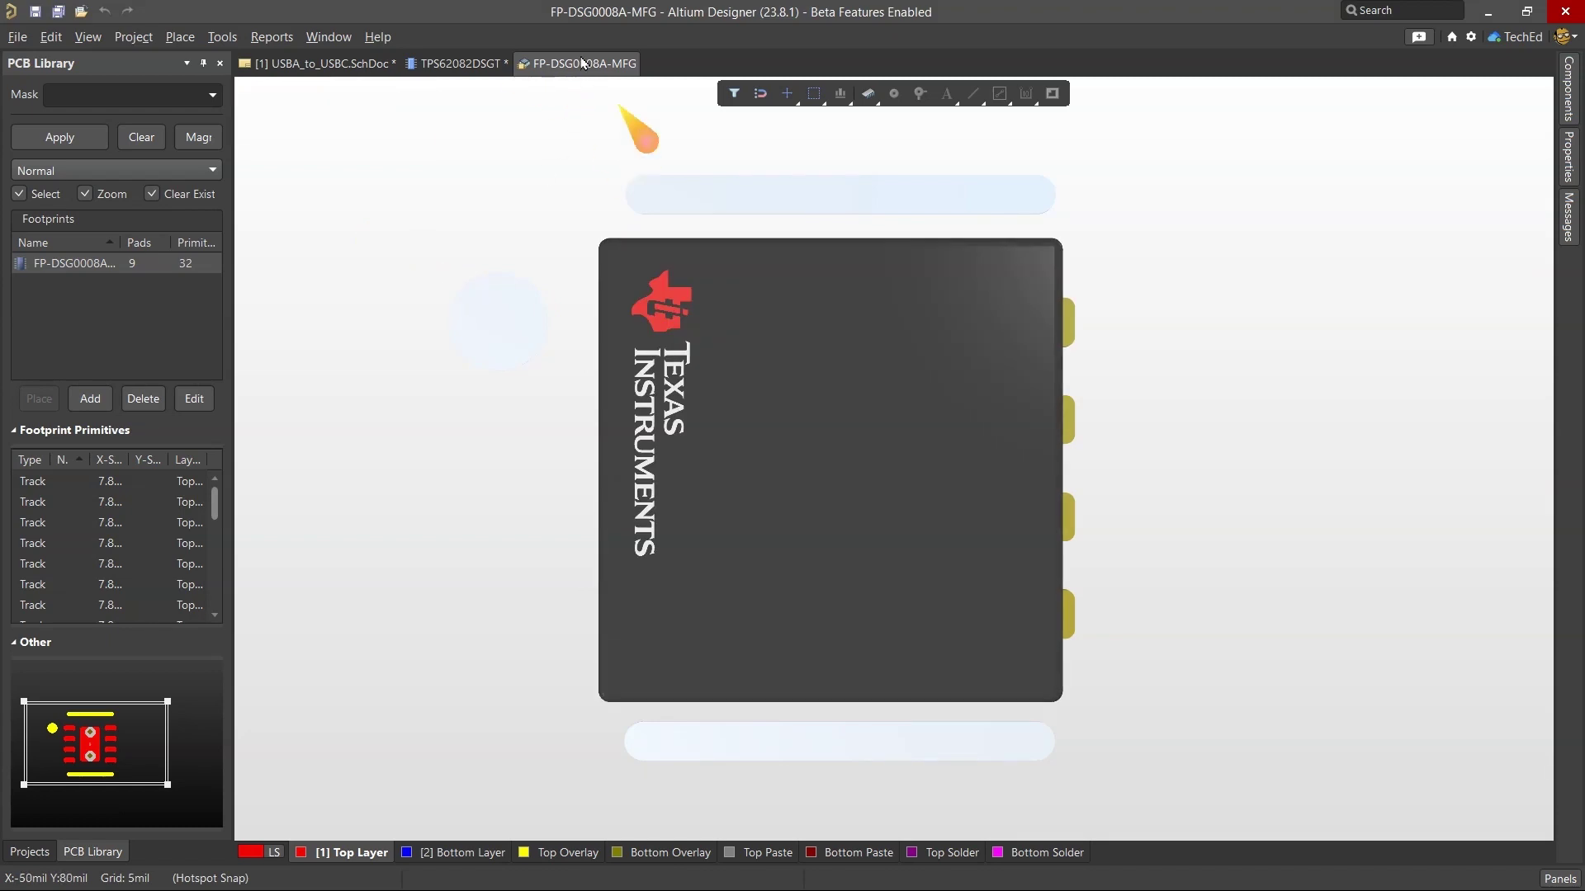
Step: Place the TI STEP 3D body from fpds3d at the IPC_C footprint origin
{"action": "right_click", "coordinate": [525, 66]}
{"action": "left_click", "coordinate": [462, 64]}
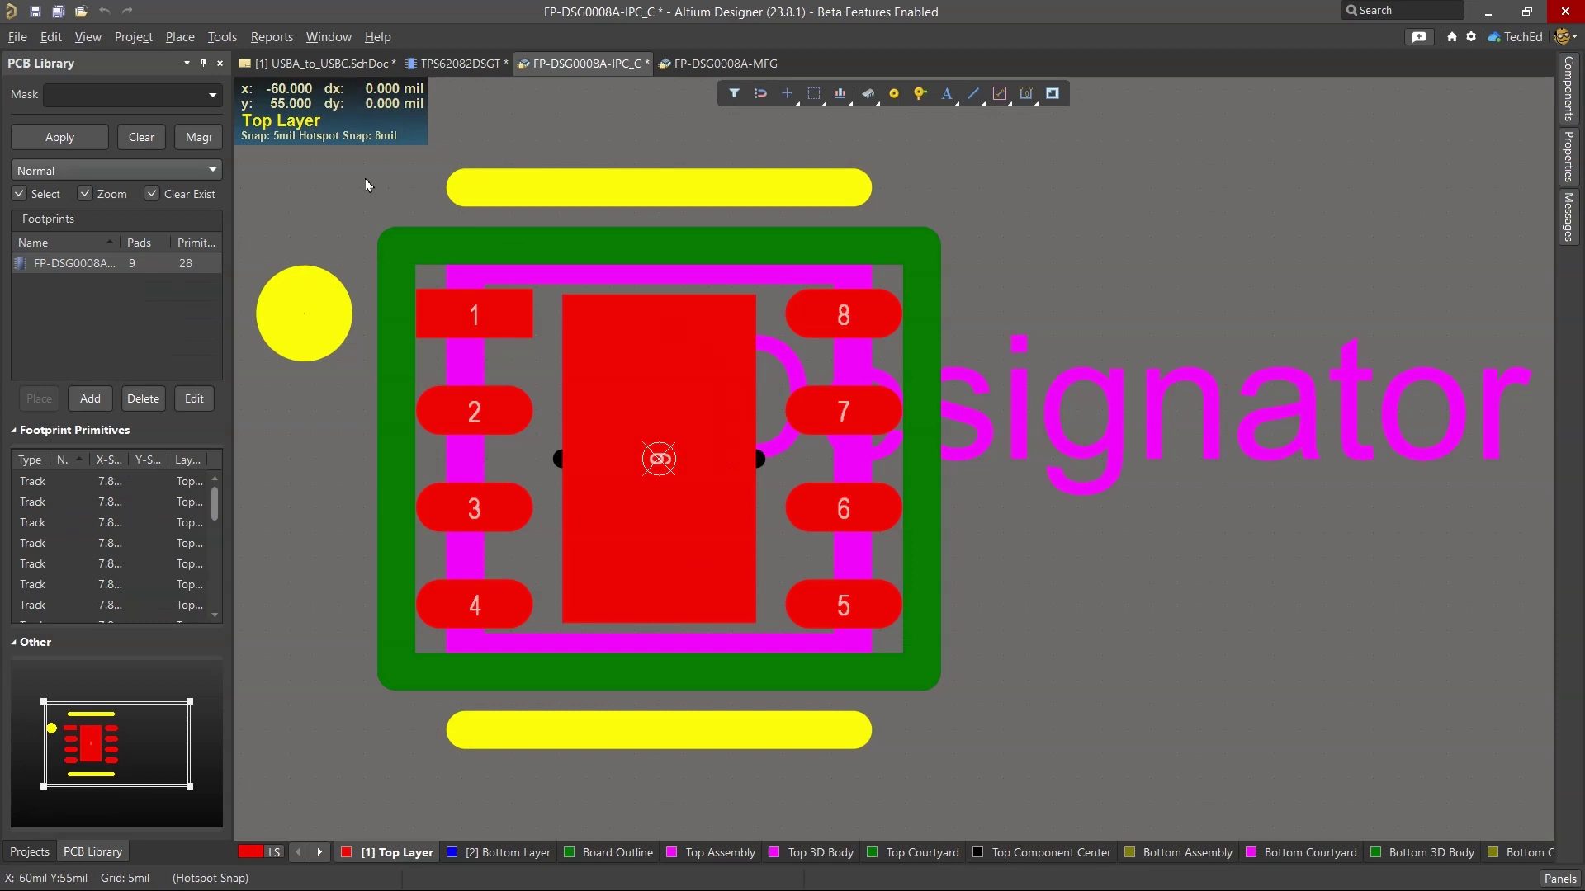
{"action": "left_click", "coordinate": [180, 37]}
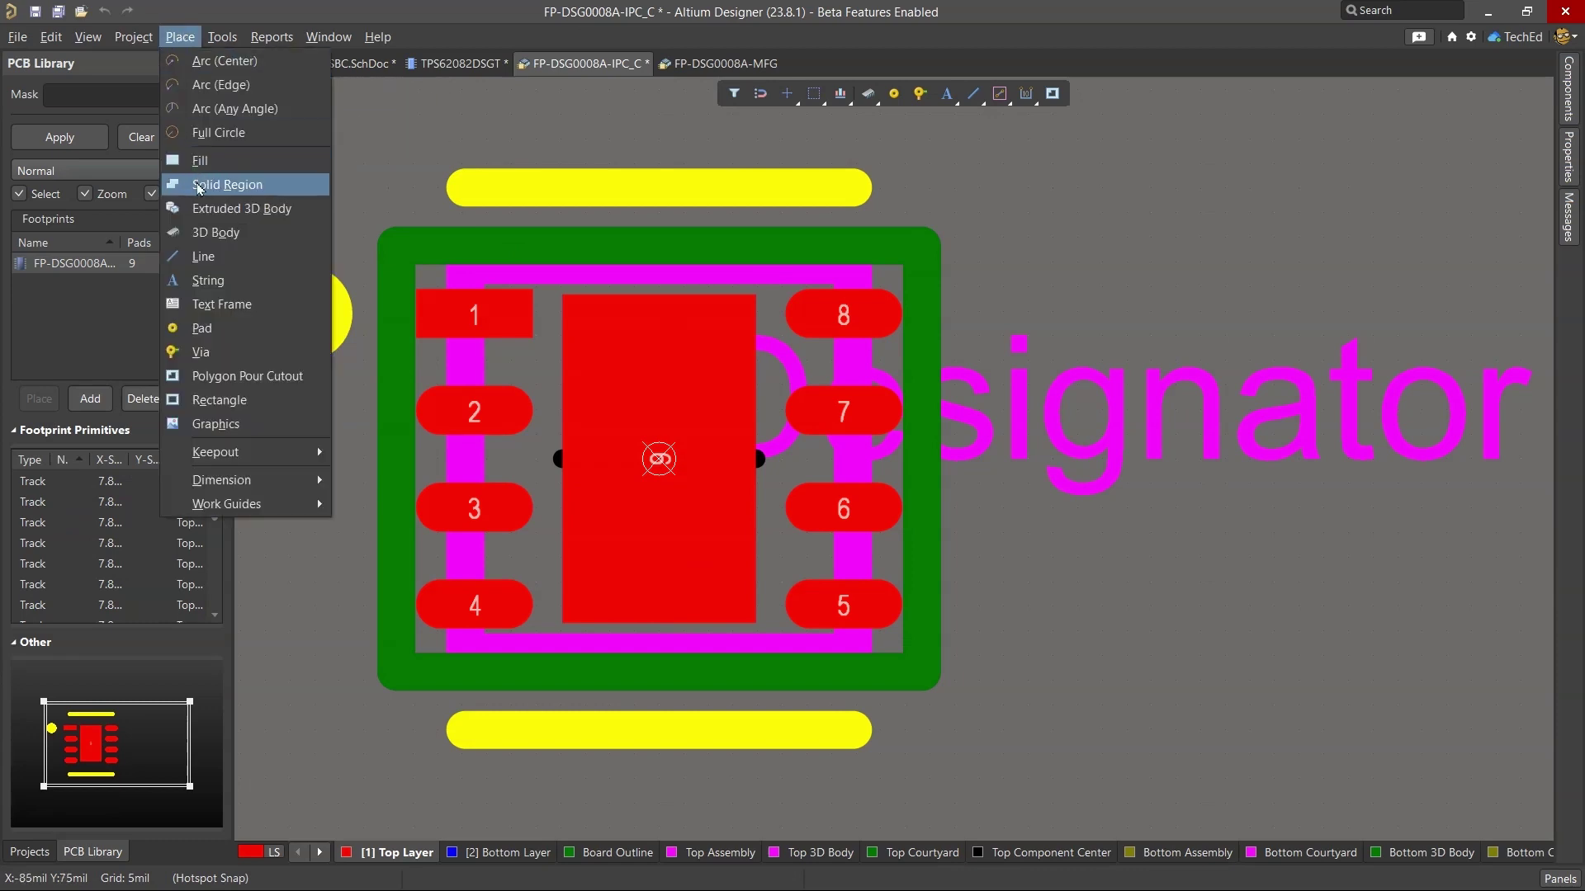
{"action": "left_click", "coordinate": [277, 233]}
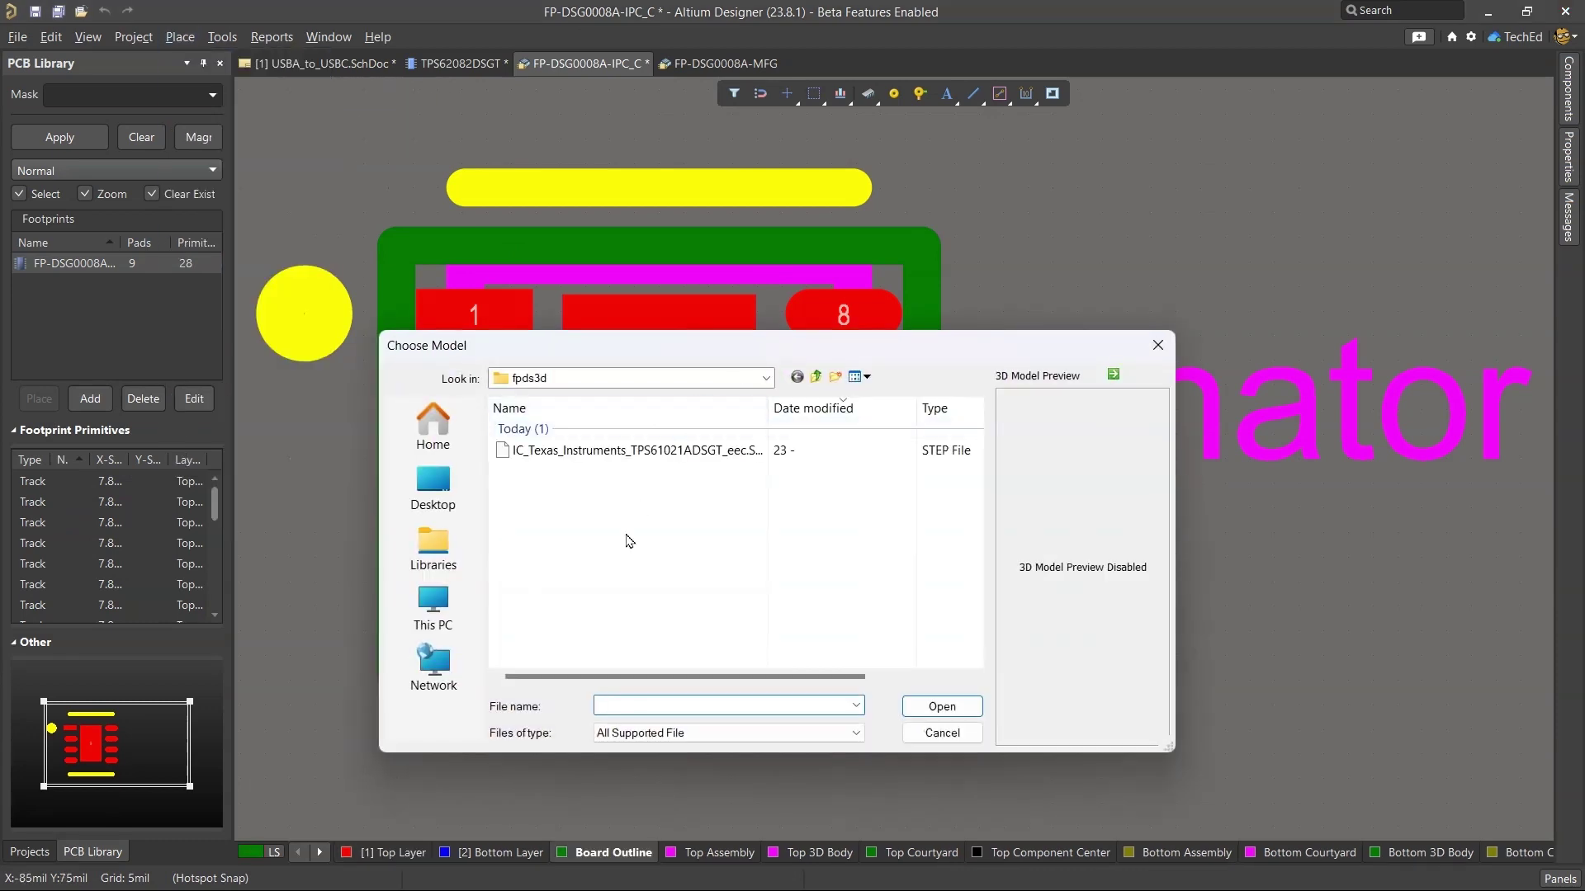
{"action": "double_click", "coordinate": [627, 452]}
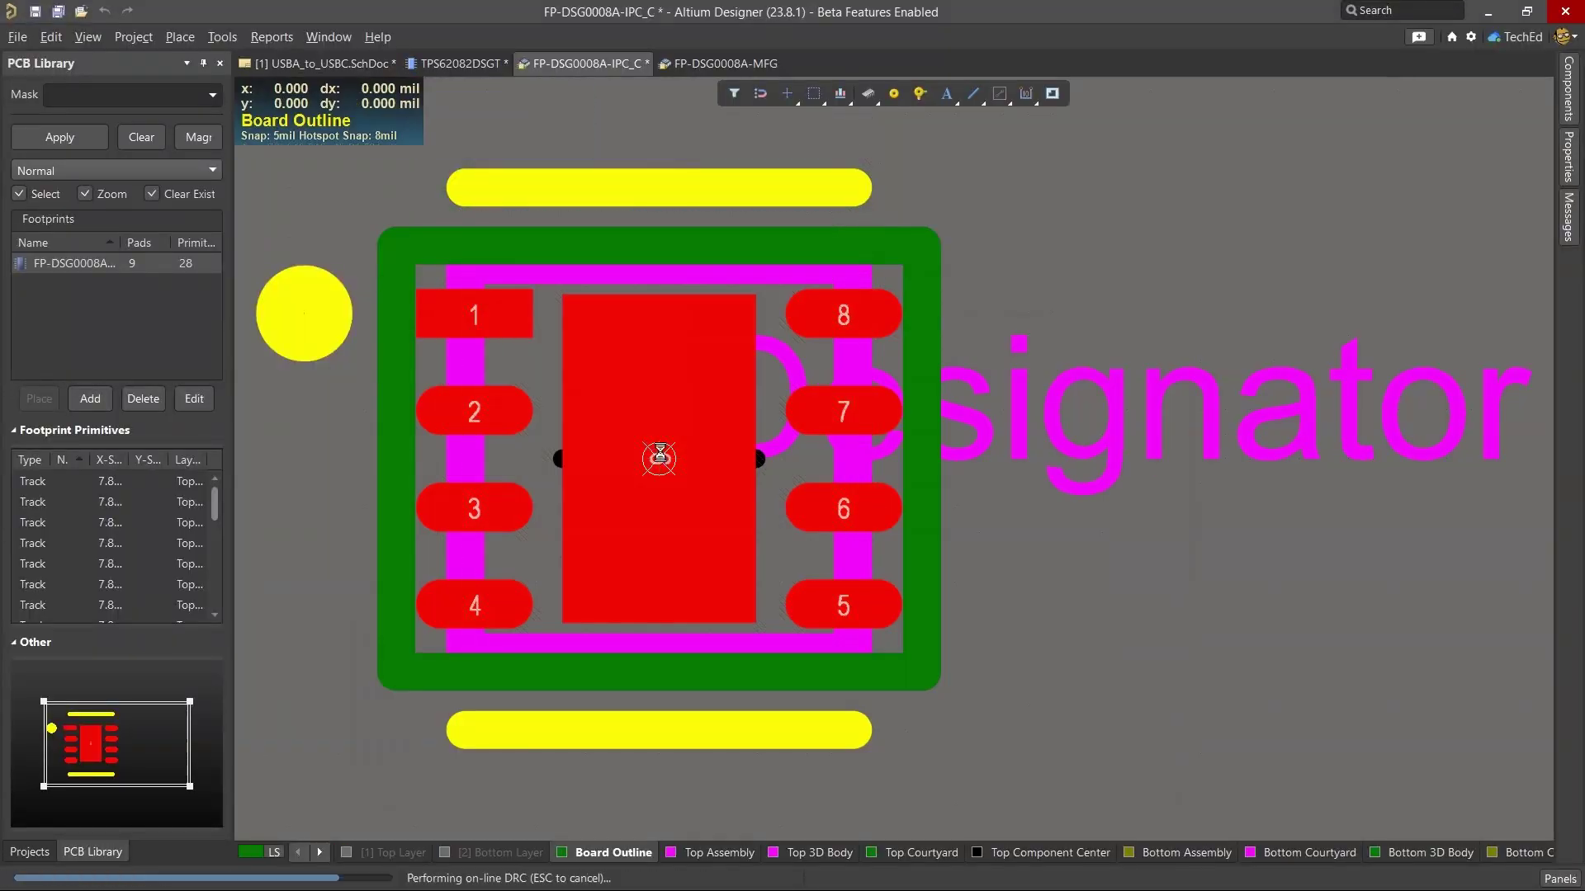
{"action": "left_click", "coordinate": [657, 459]}
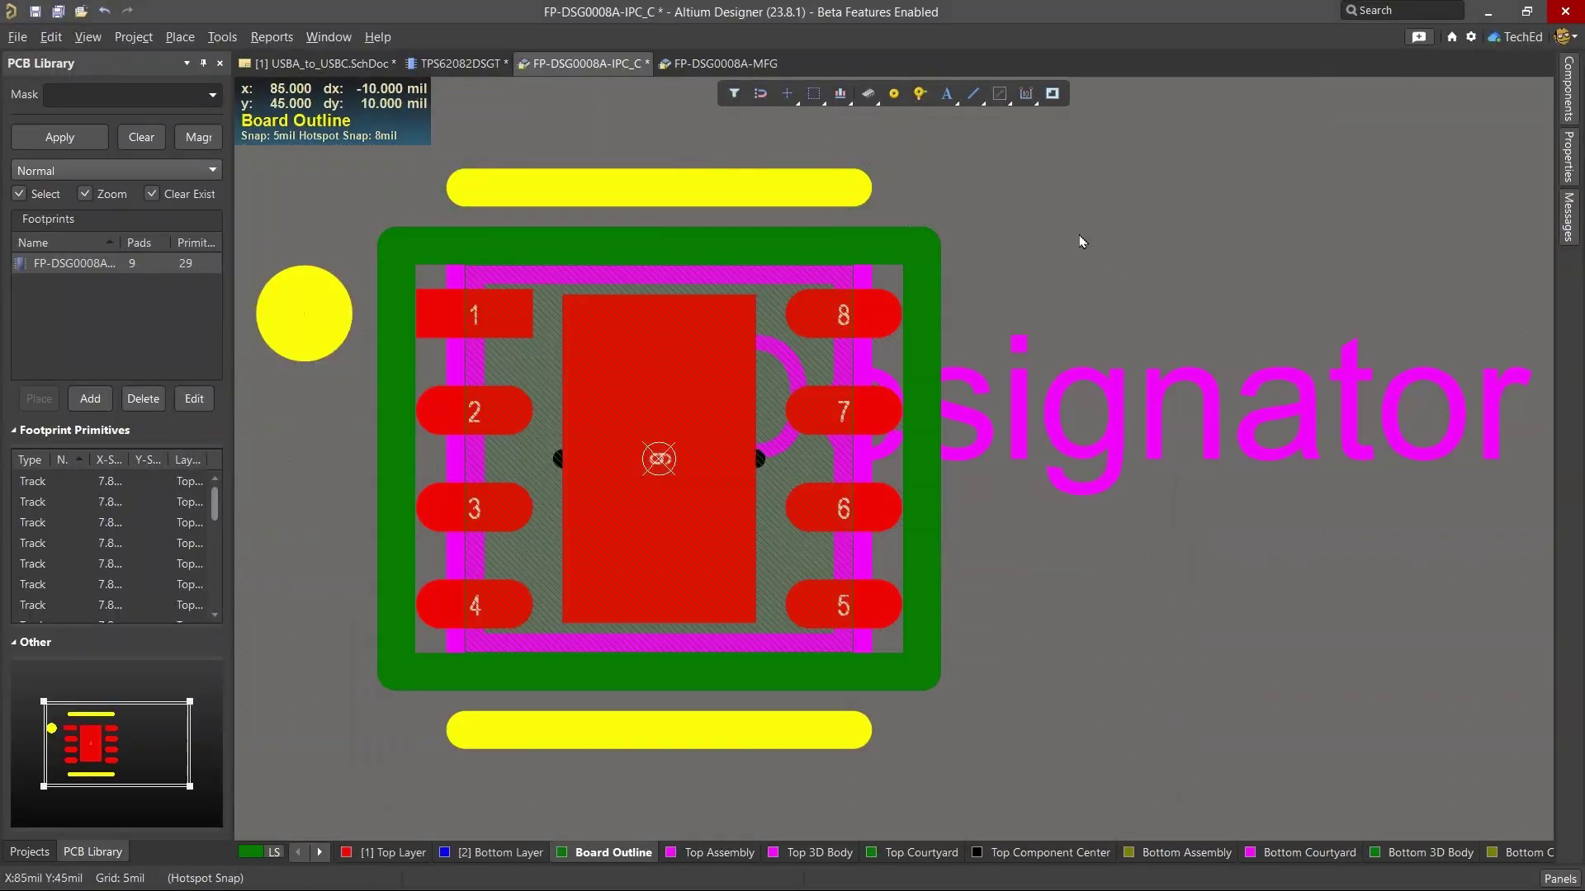
Step: Inspect the IPC_C package body in 3D from the bottom and then the top
{"action": "key", "text": "3"}
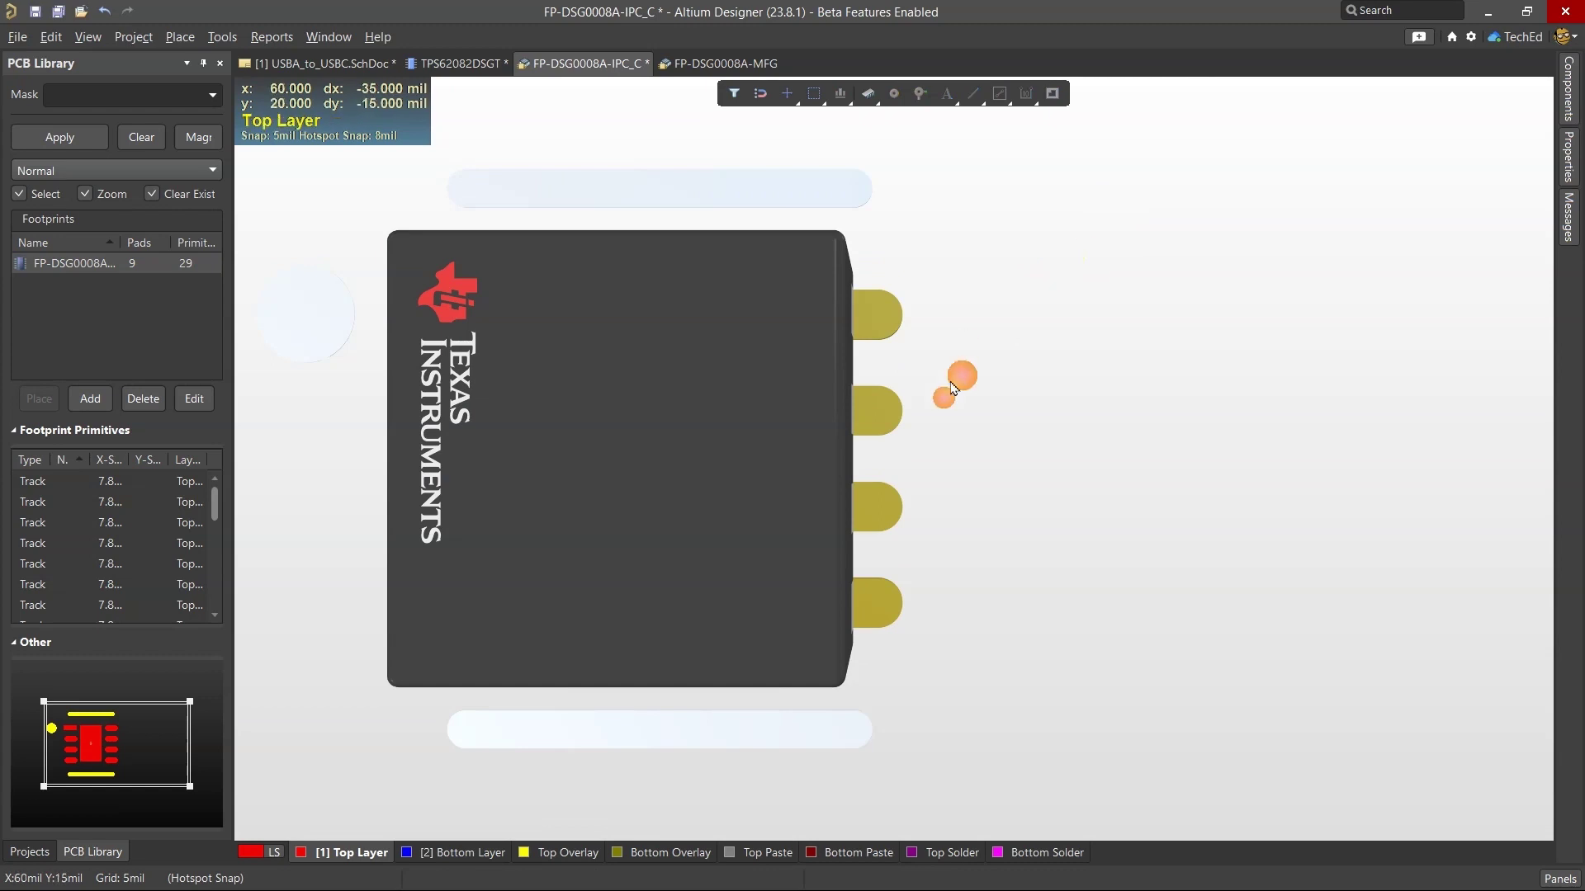
{"action": "right_click_drag", "start_coordinate": [959, 375], "coordinate": [933, 488]}
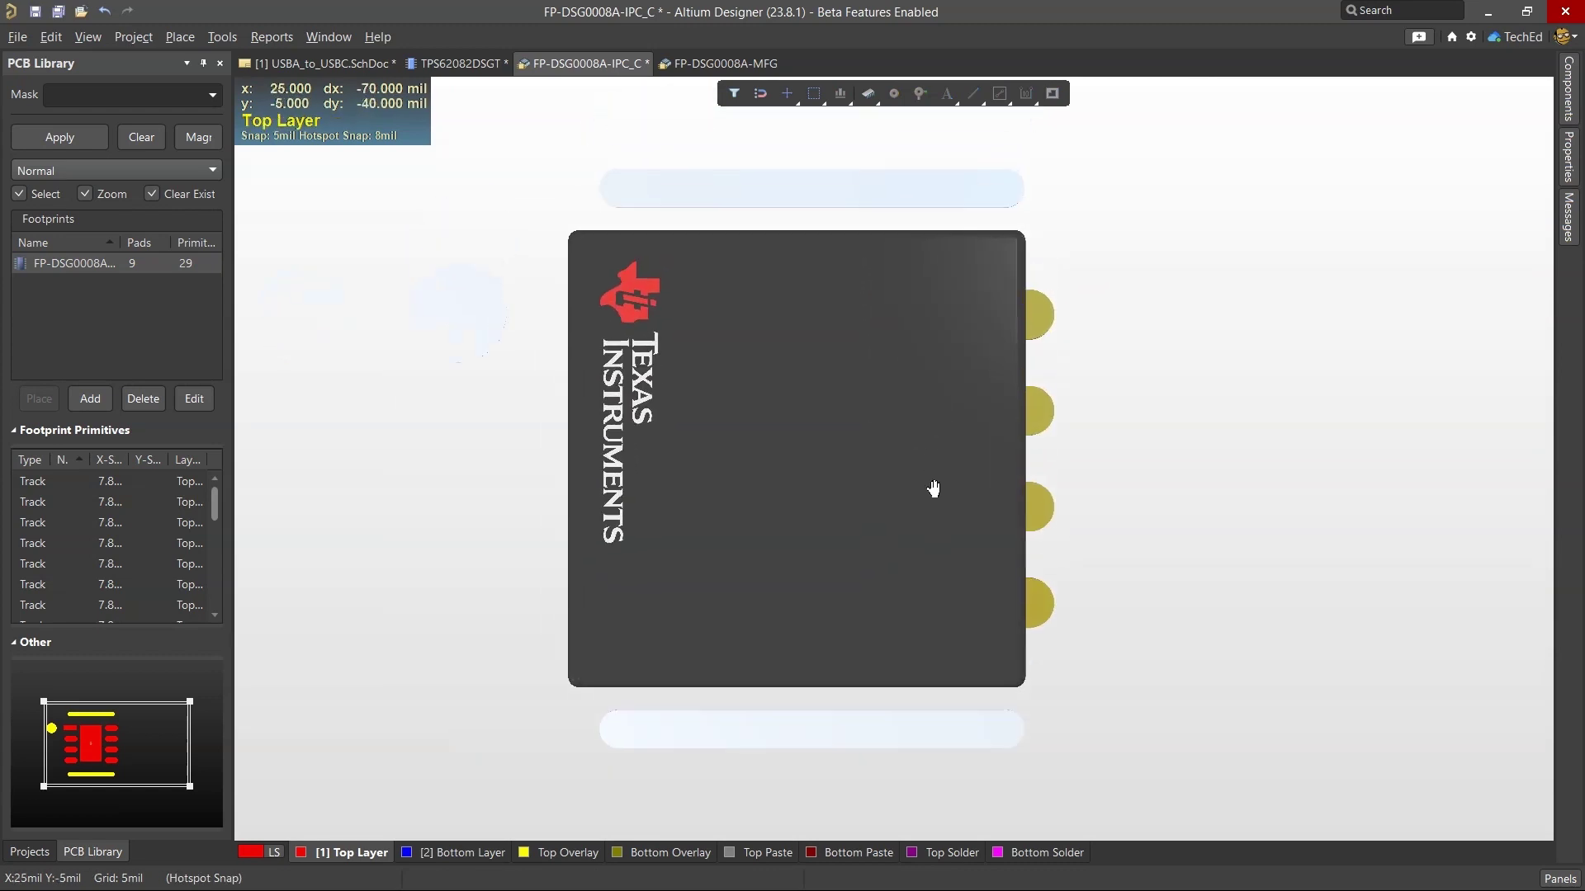
{"action": "left_click", "coordinate": [82, 36]}
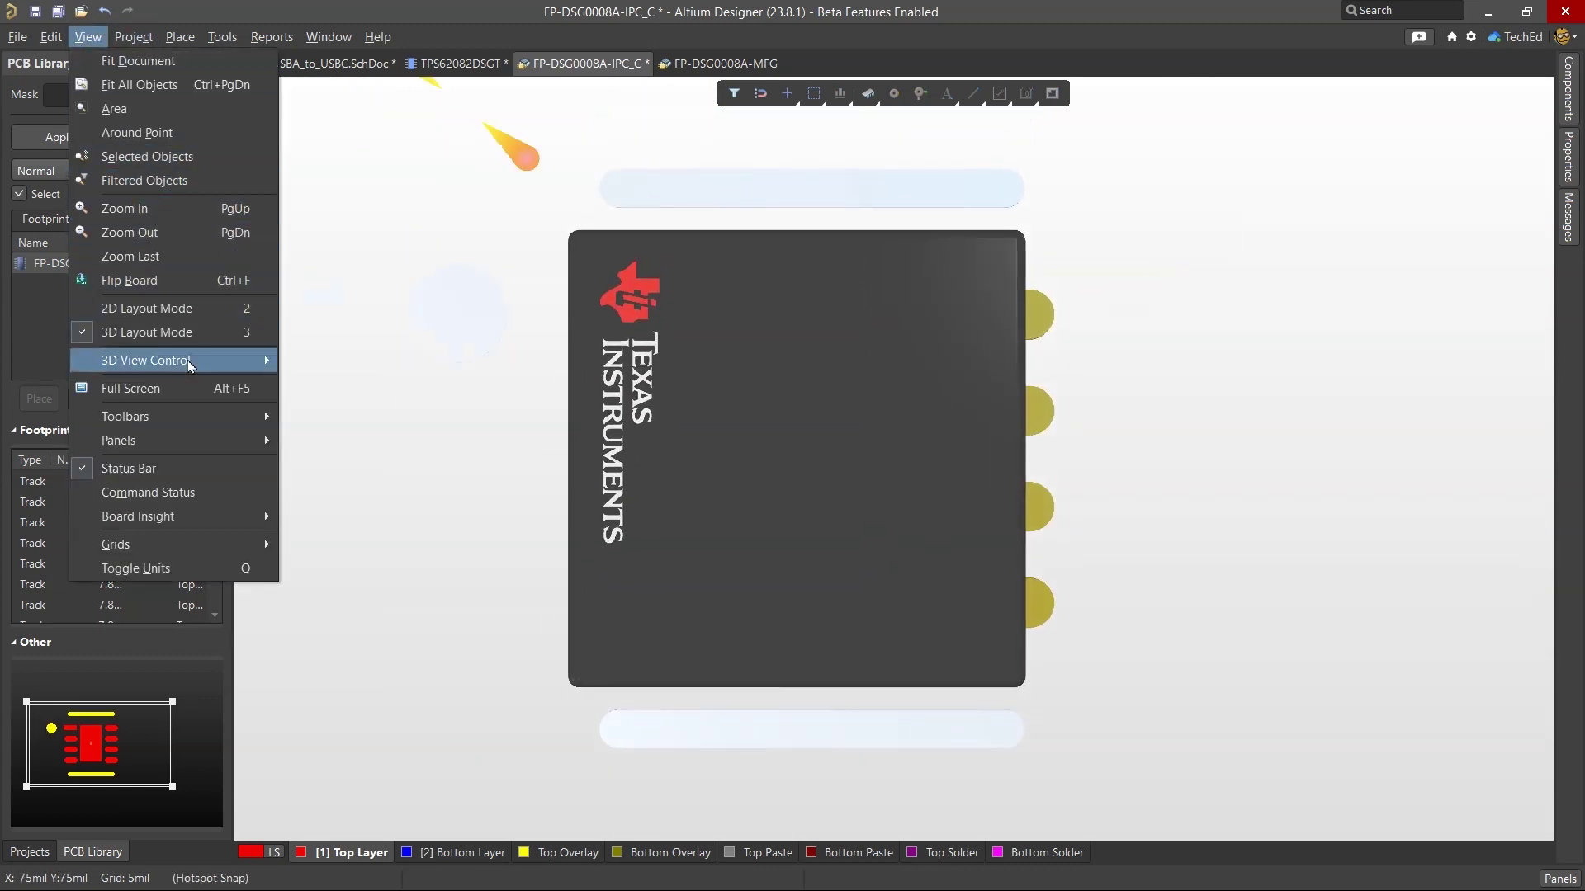
{"action": "mouse_move", "coordinate": [189, 365]}
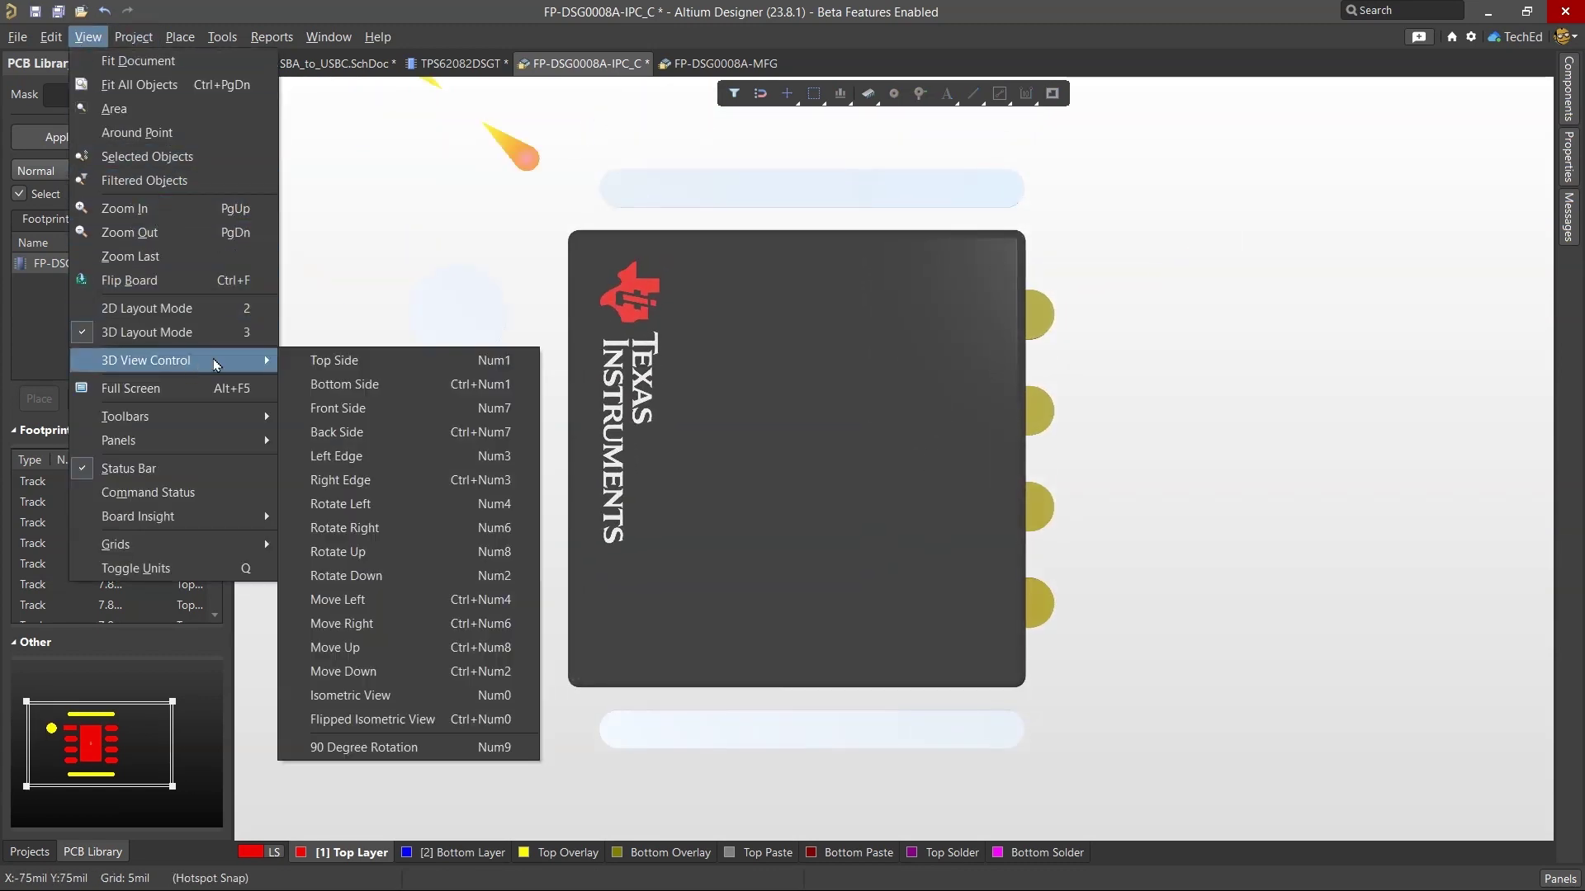
{"action": "left_click", "coordinate": [348, 397]}
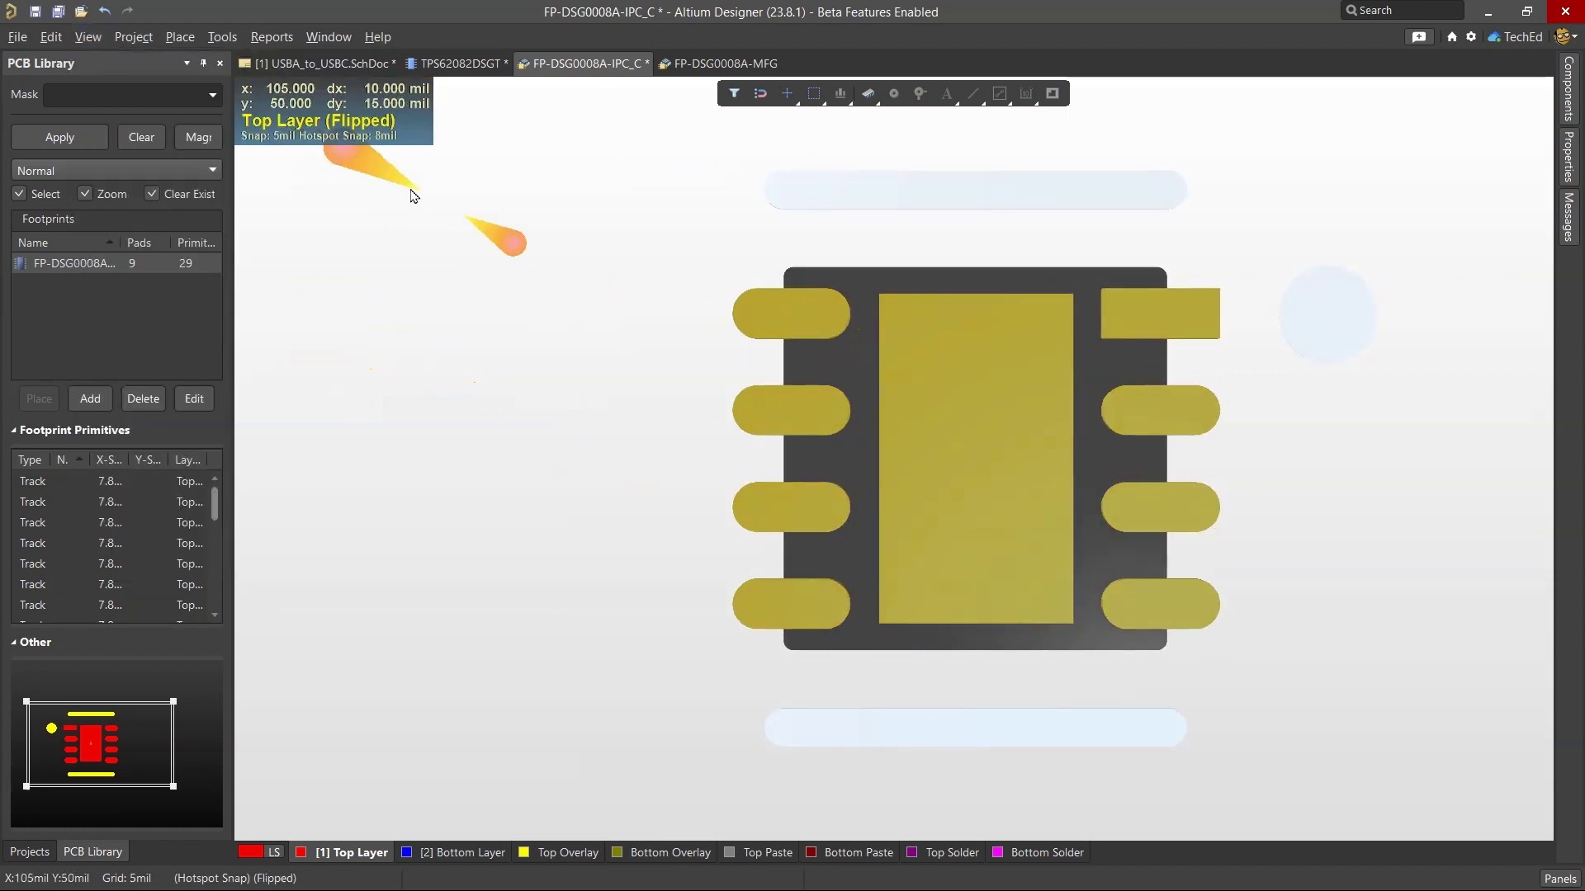
{"action": "left_click", "coordinate": [88, 36]}
{"action": "mouse_move", "coordinate": [124, 255]}
{"action": "left_click", "coordinate": [330, 358]}
Step: Save and close the FP-DSG0008A-IPC_C footprint document
{"action": "right_click", "coordinate": [611, 64]}
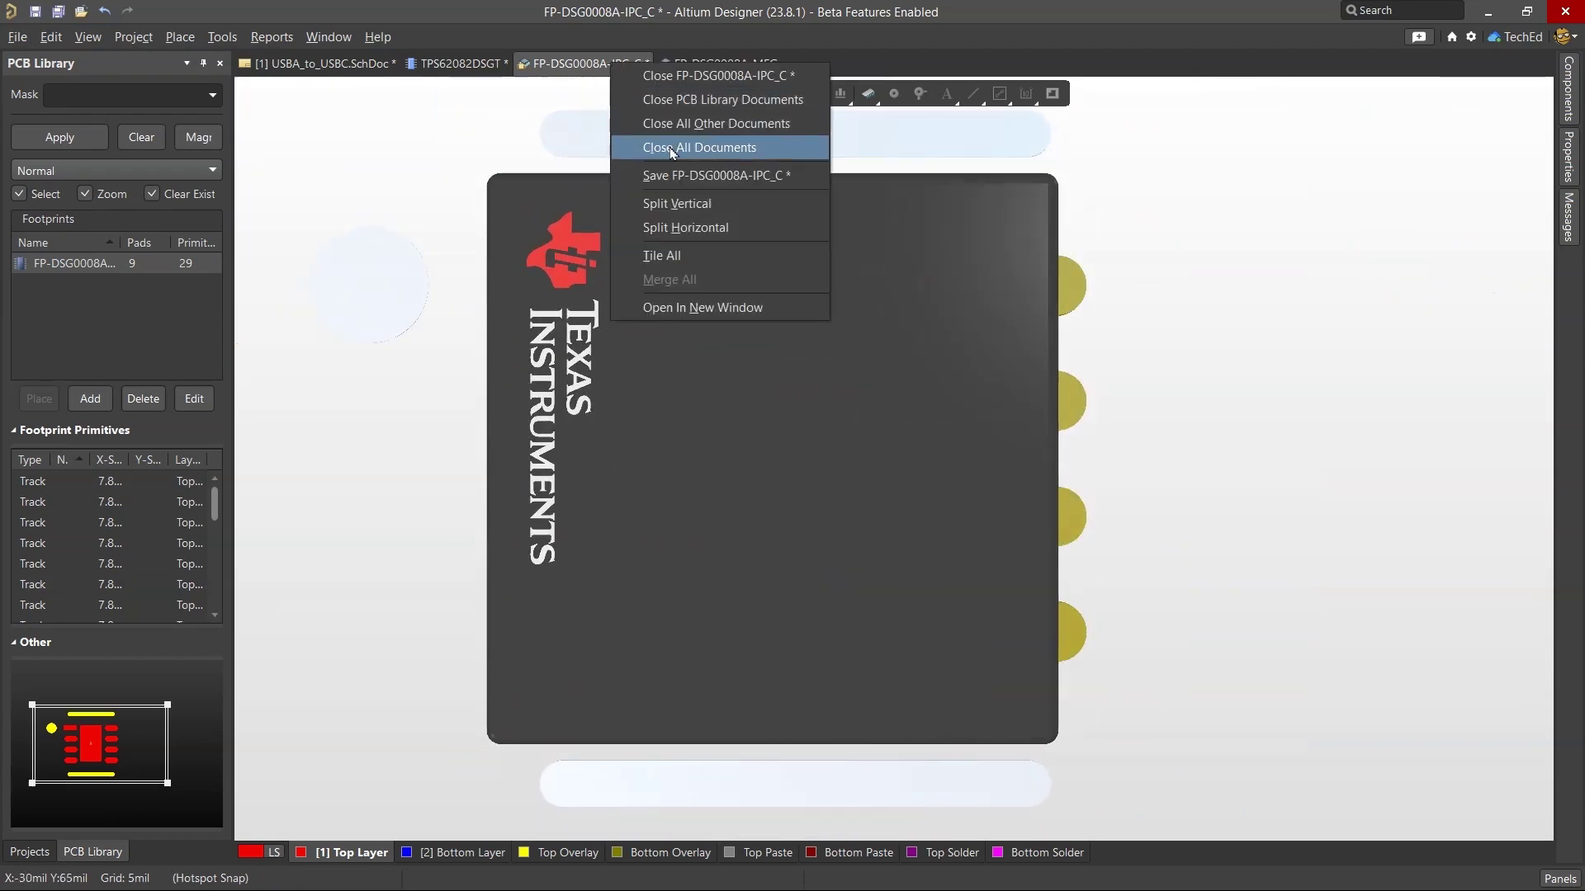
{"action": "left_click", "coordinate": [681, 175]}
{"action": "right_click", "coordinate": [563, 64]}
{"action": "left_click", "coordinate": [602, 75]}
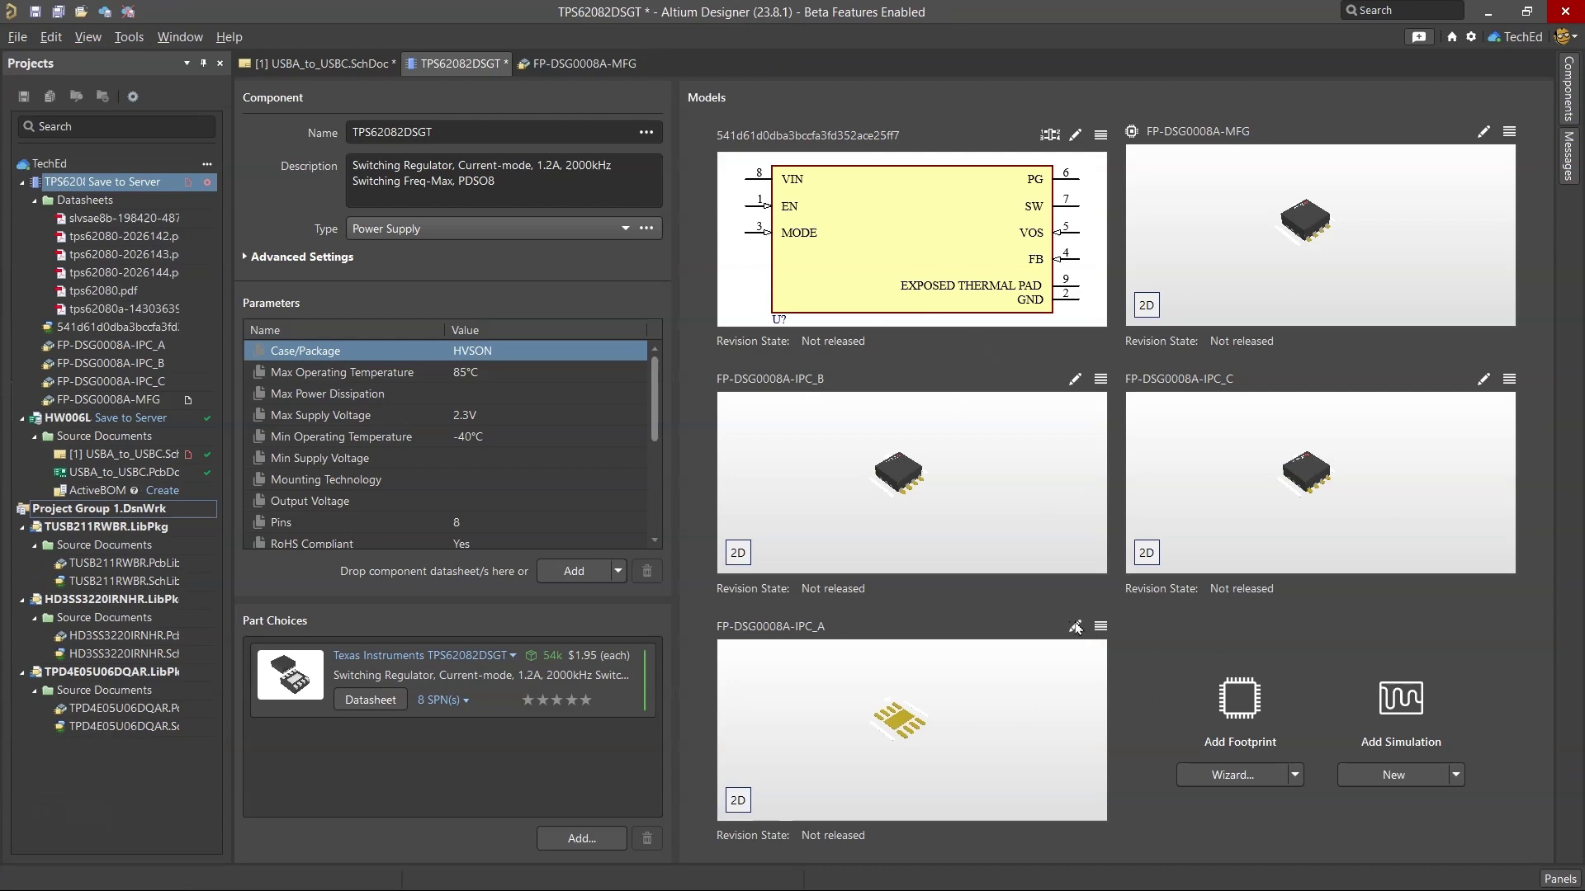
Step: Add a square shape centred on the FP-DSG0008A-IPC_A footprint origin, check it in 3D, and save
{"action": "double_click", "coordinate": [898, 650]}
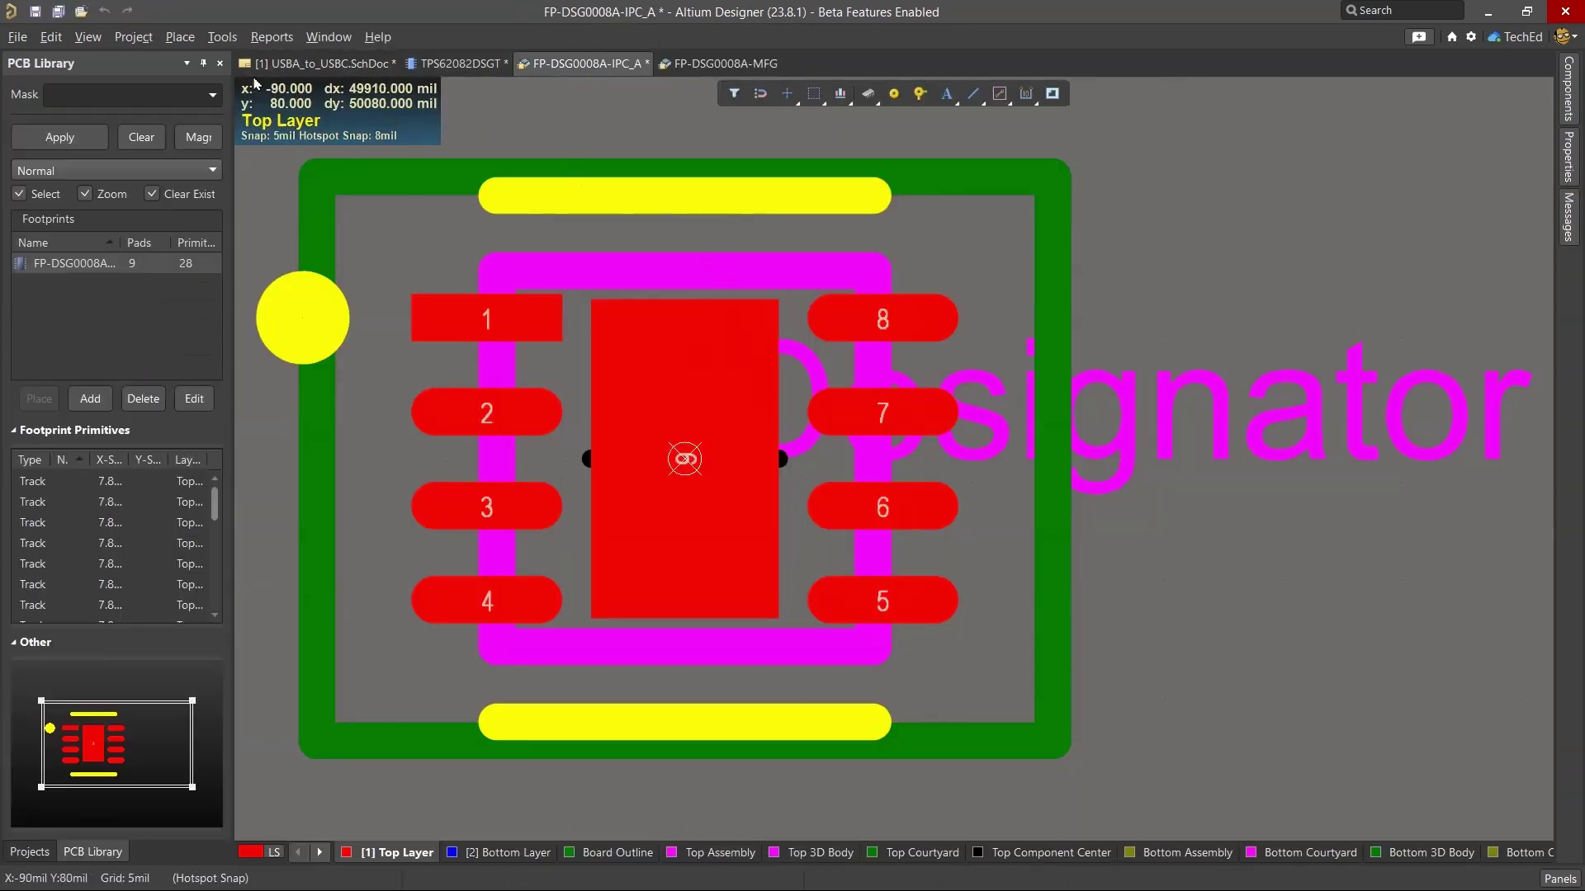
{"action": "left_click", "coordinate": [685, 459]}
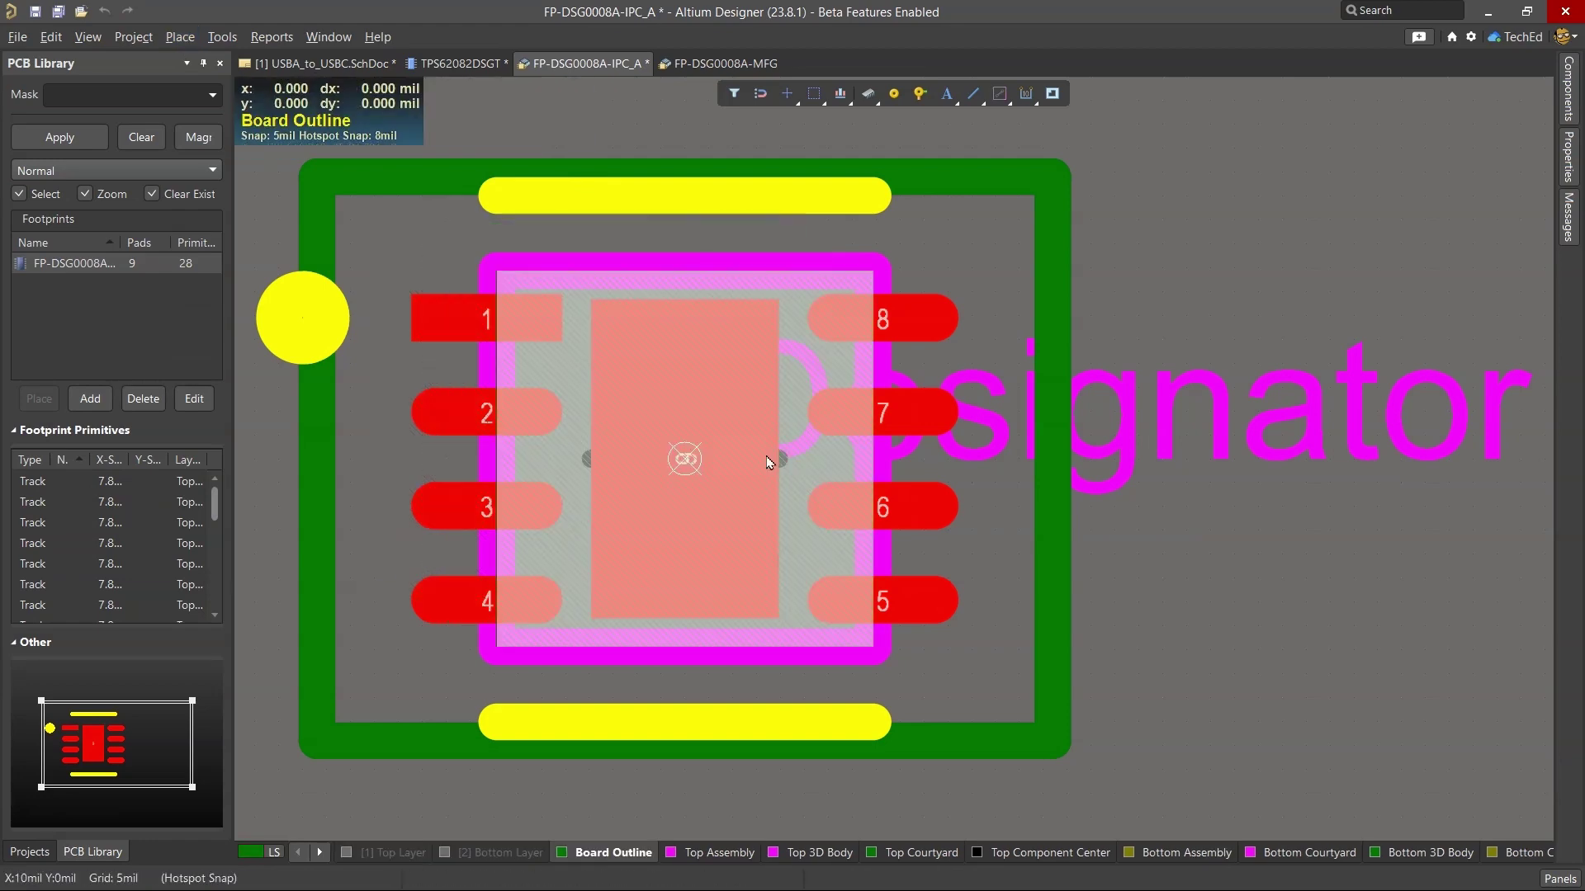
{"action": "left_click", "coordinate": [274, 171]}
{"action": "key", "text": "3"}
{"action": "key", "text": "2"}
{"action": "key", "text": "ctrl+s"}
Step: Close the FP-DSG0008A-IPC_A and FP-DSG0008A-MFG footprint documents
{"action": "right_click", "coordinate": [558, 72]}
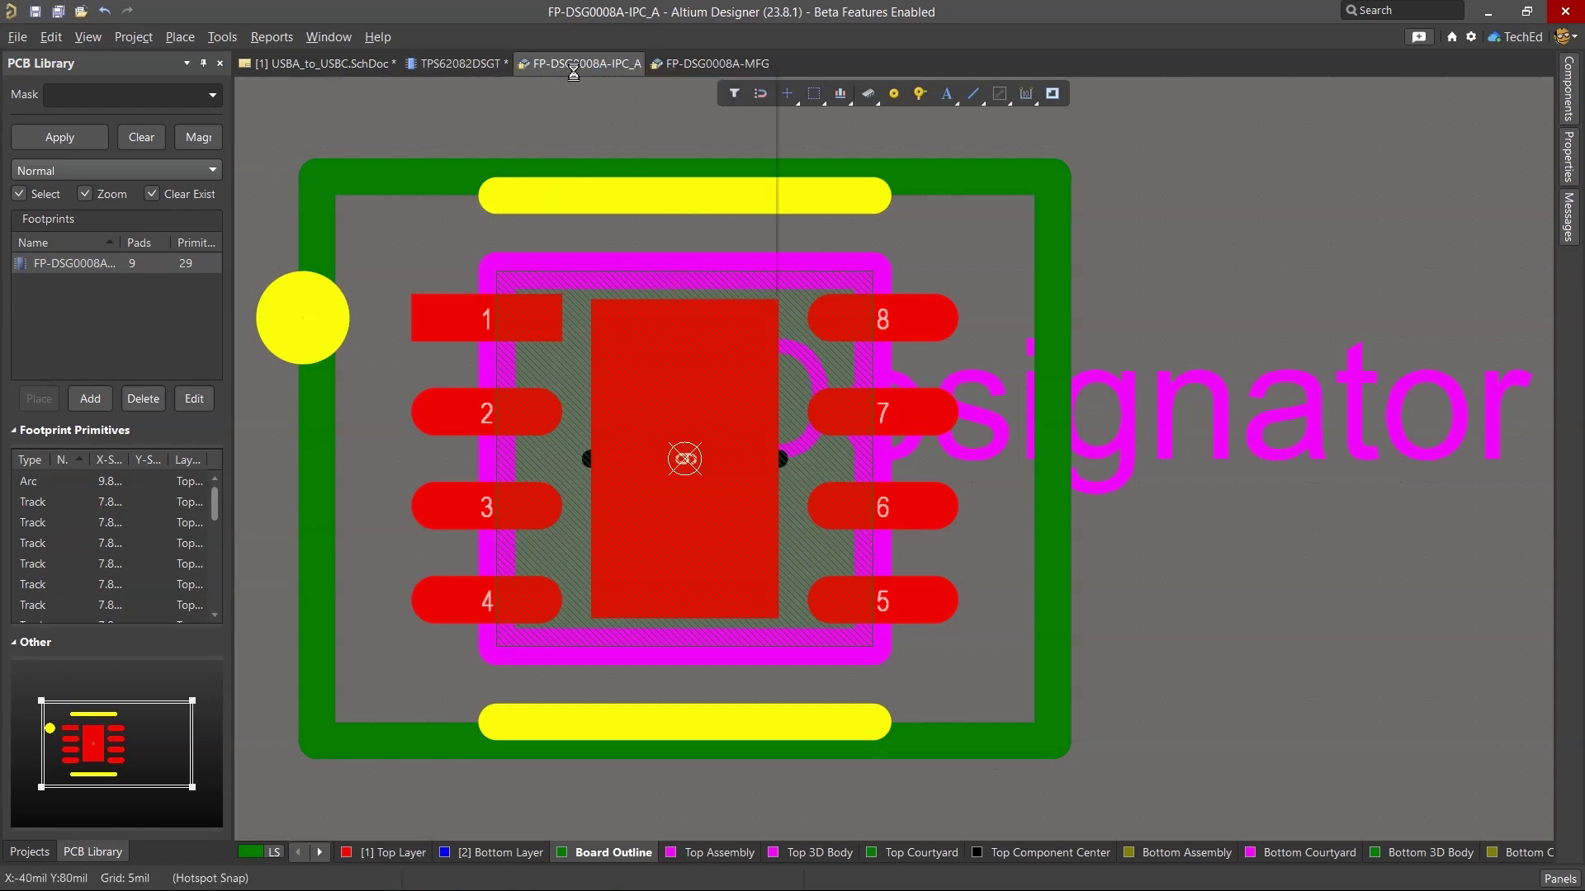
{"action": "left_click", "coordinate": [566, 78]}
{"action": "left_click", "coordinate": [566, 66]}
{"action": "right_click", "coordinate": [588, 64]}
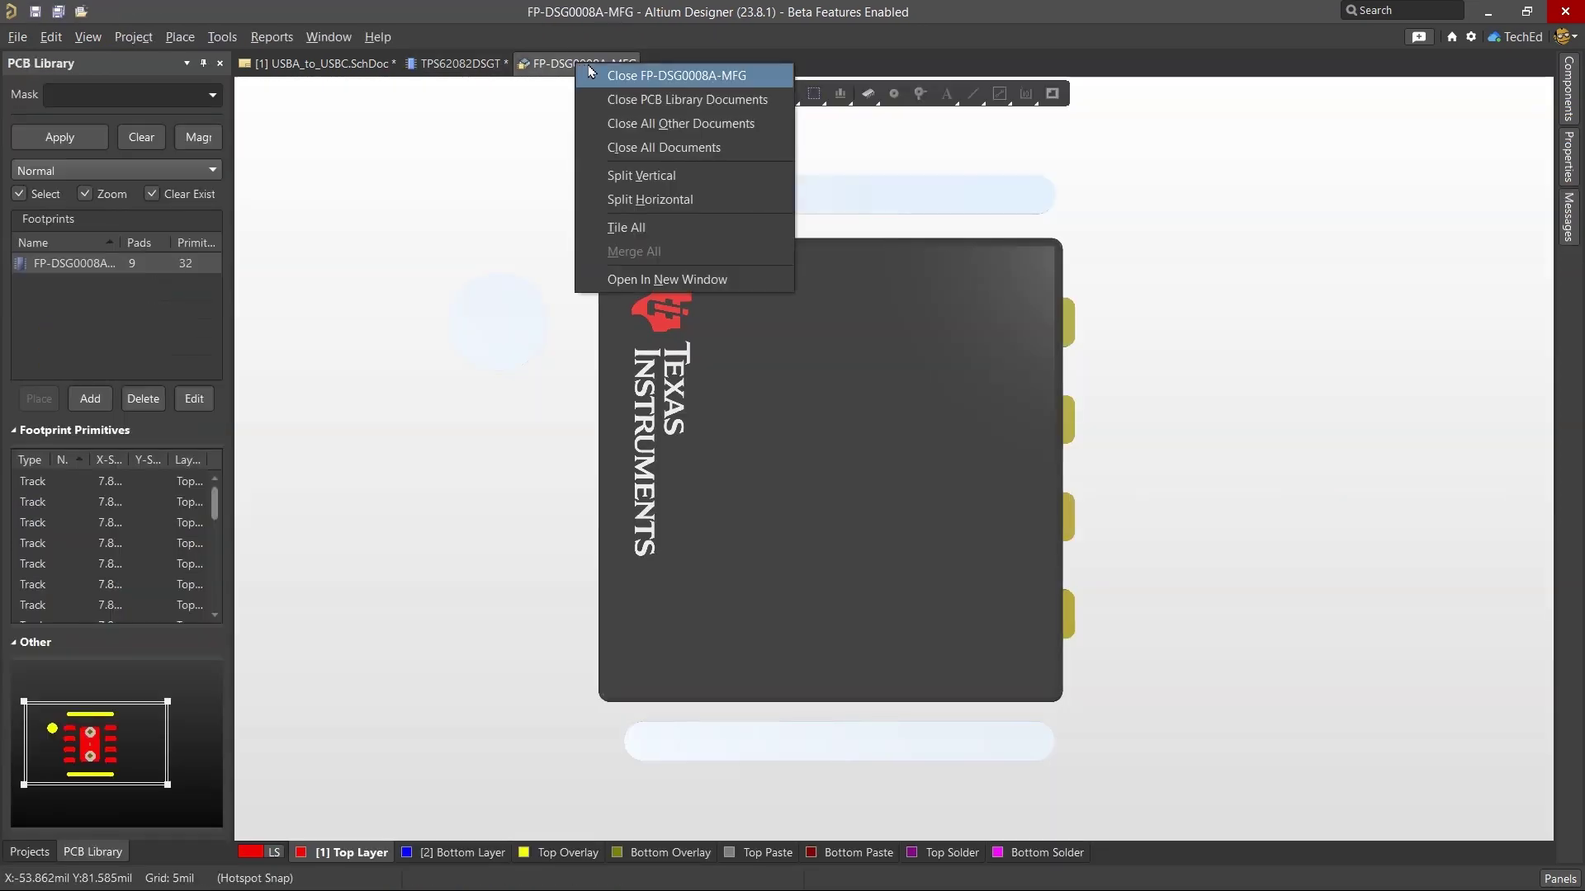
{"action": "left_click", "coordinate": [610, 74]}
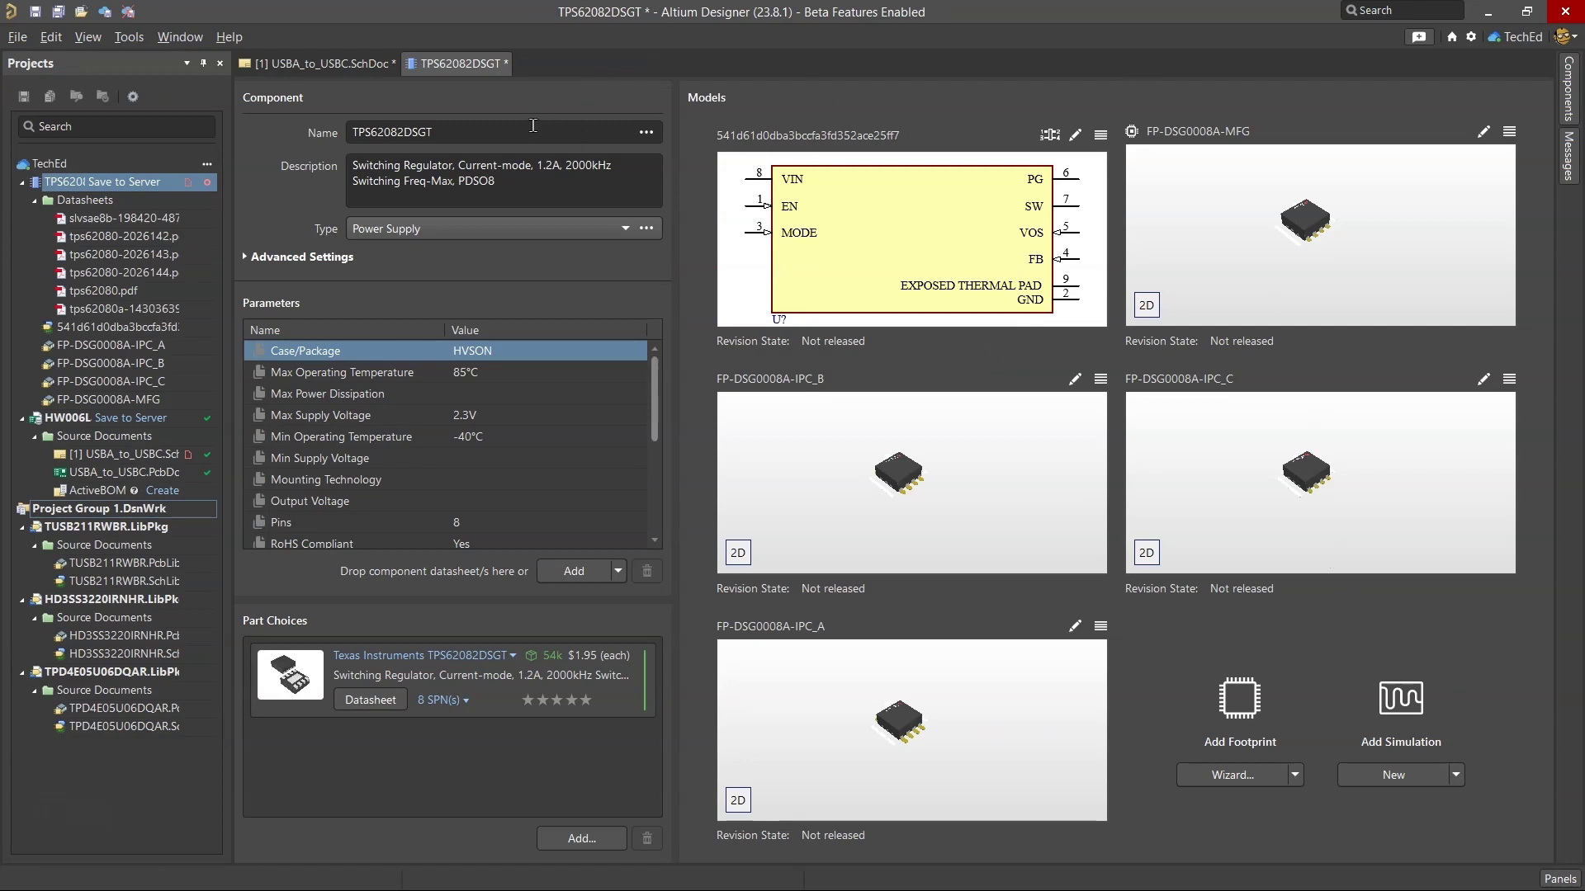
Step: Look up G36's part number TPS62082DSGT on DigiKey and open its product page
{"action": "mouse_move", "coordinate": [724, 867]}
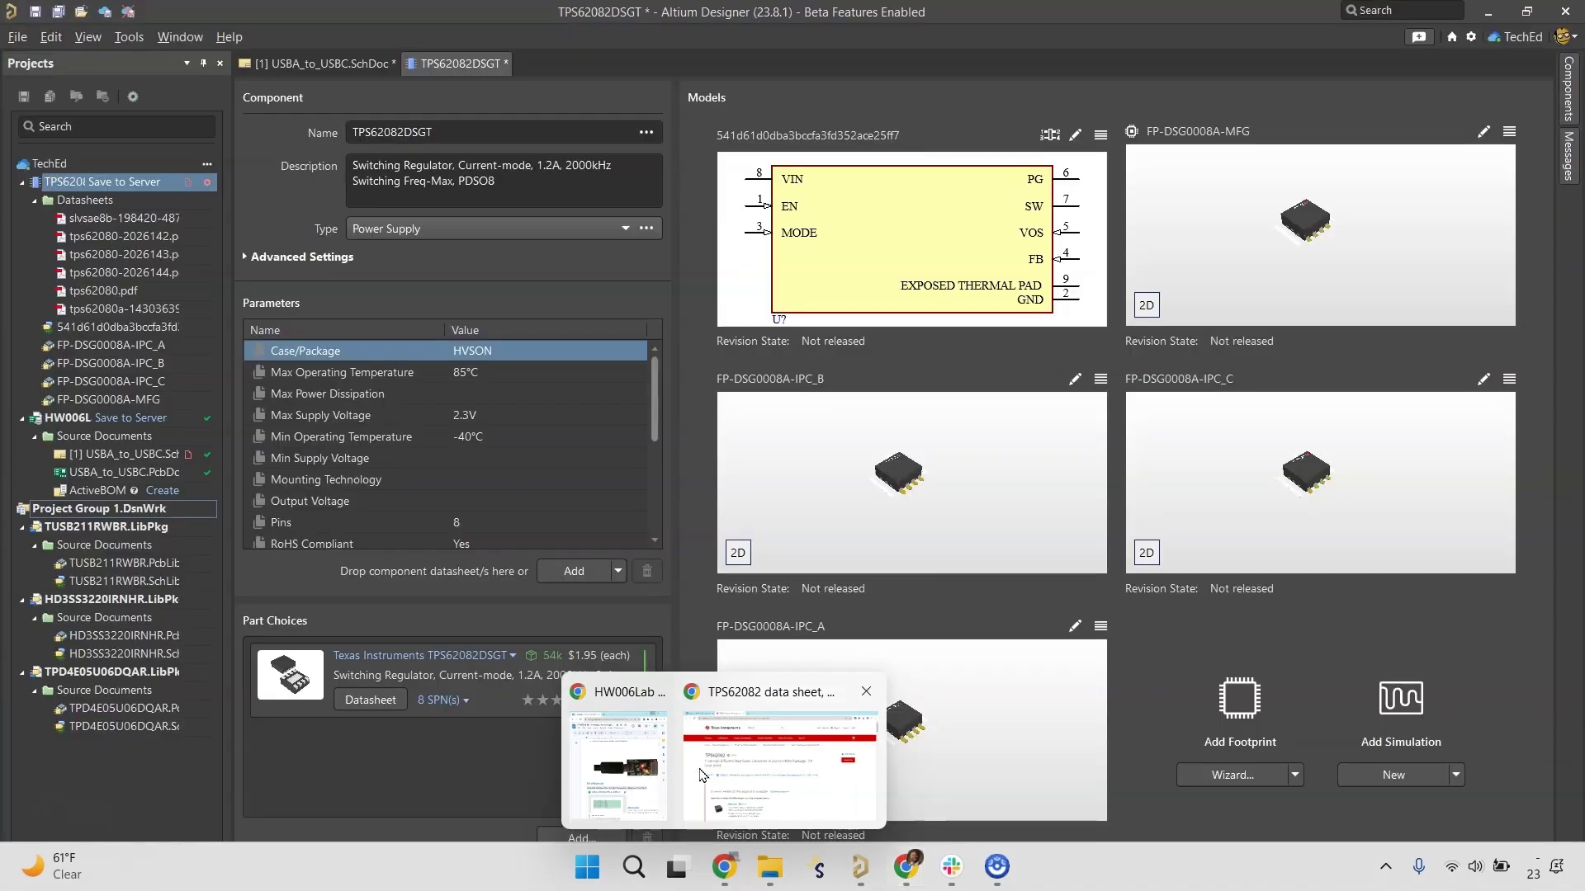
{"action": "left_click", "coordinate": [700, 774]}
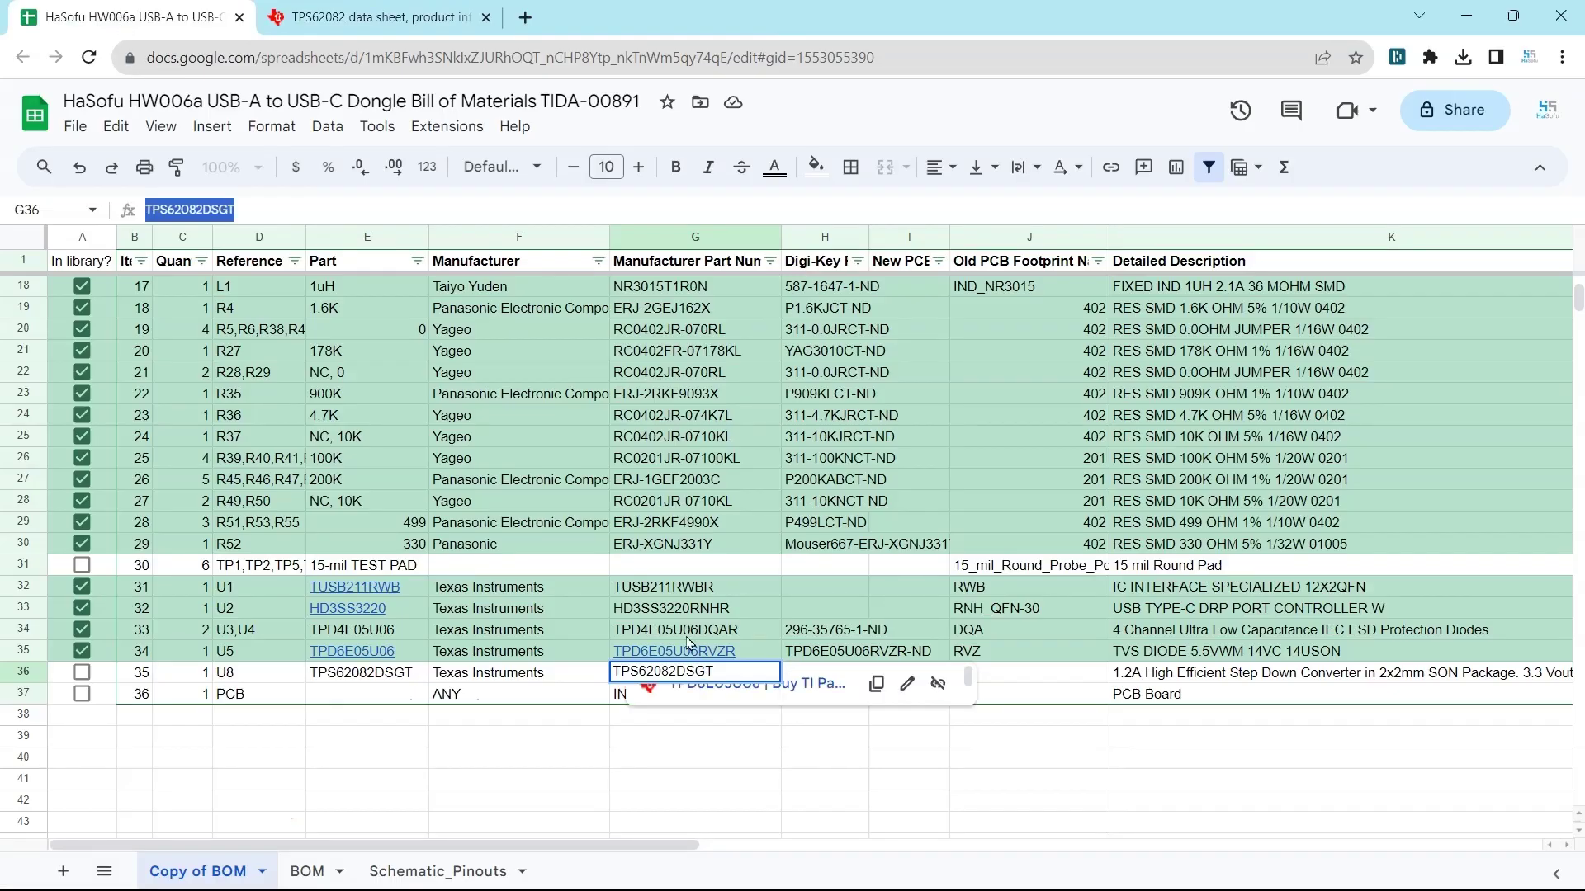
{"action": "left_click", "coordinate": [1256, 677]}
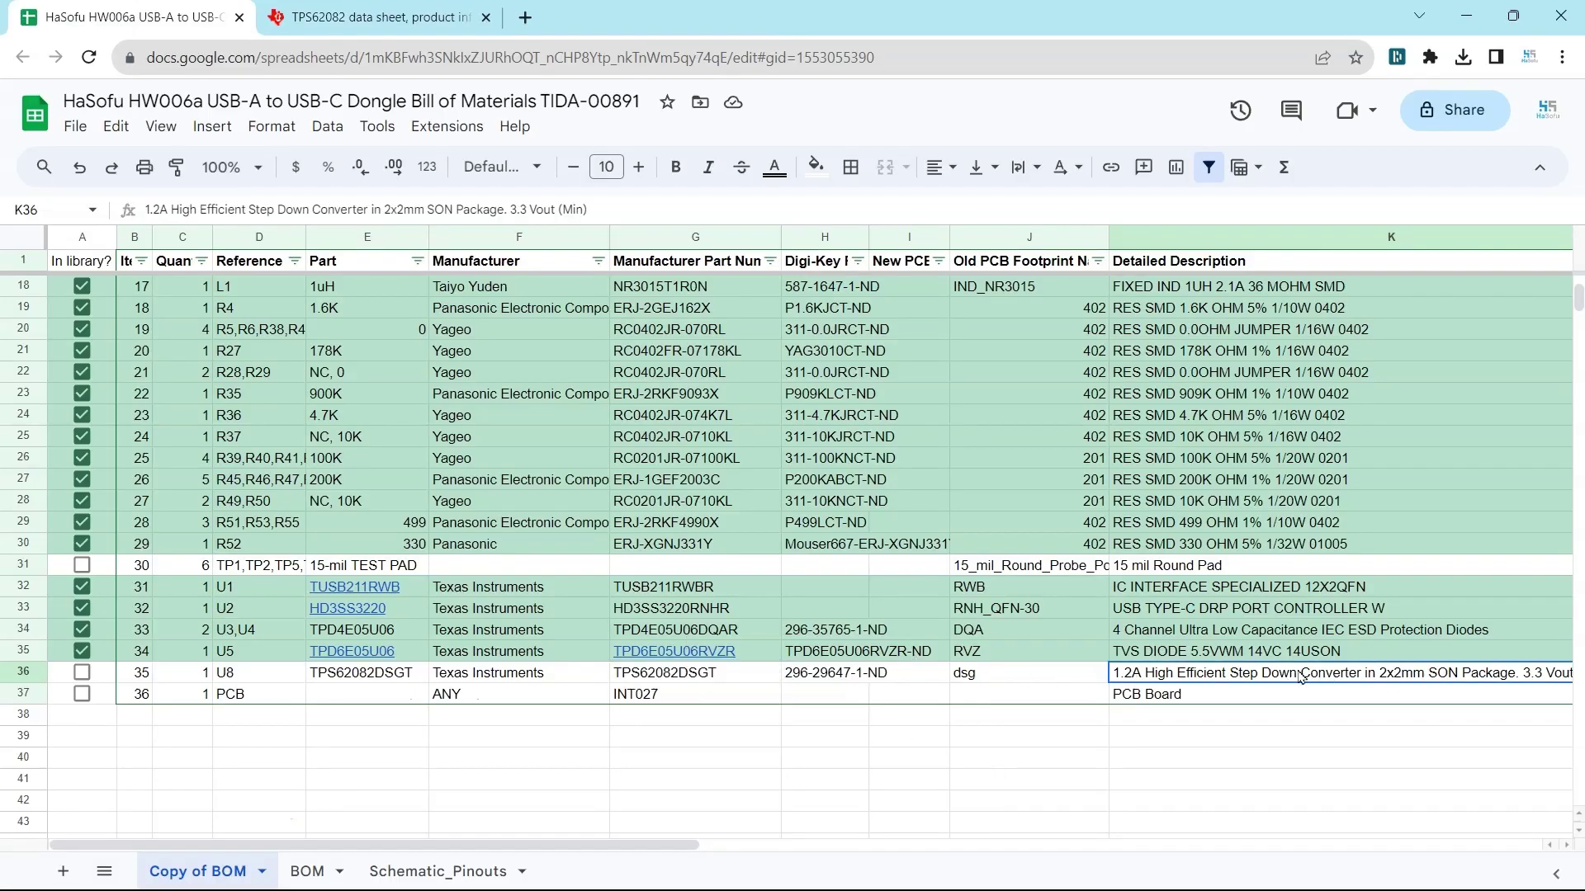
{"action": "left_click", "coordinate": [675, 674]}
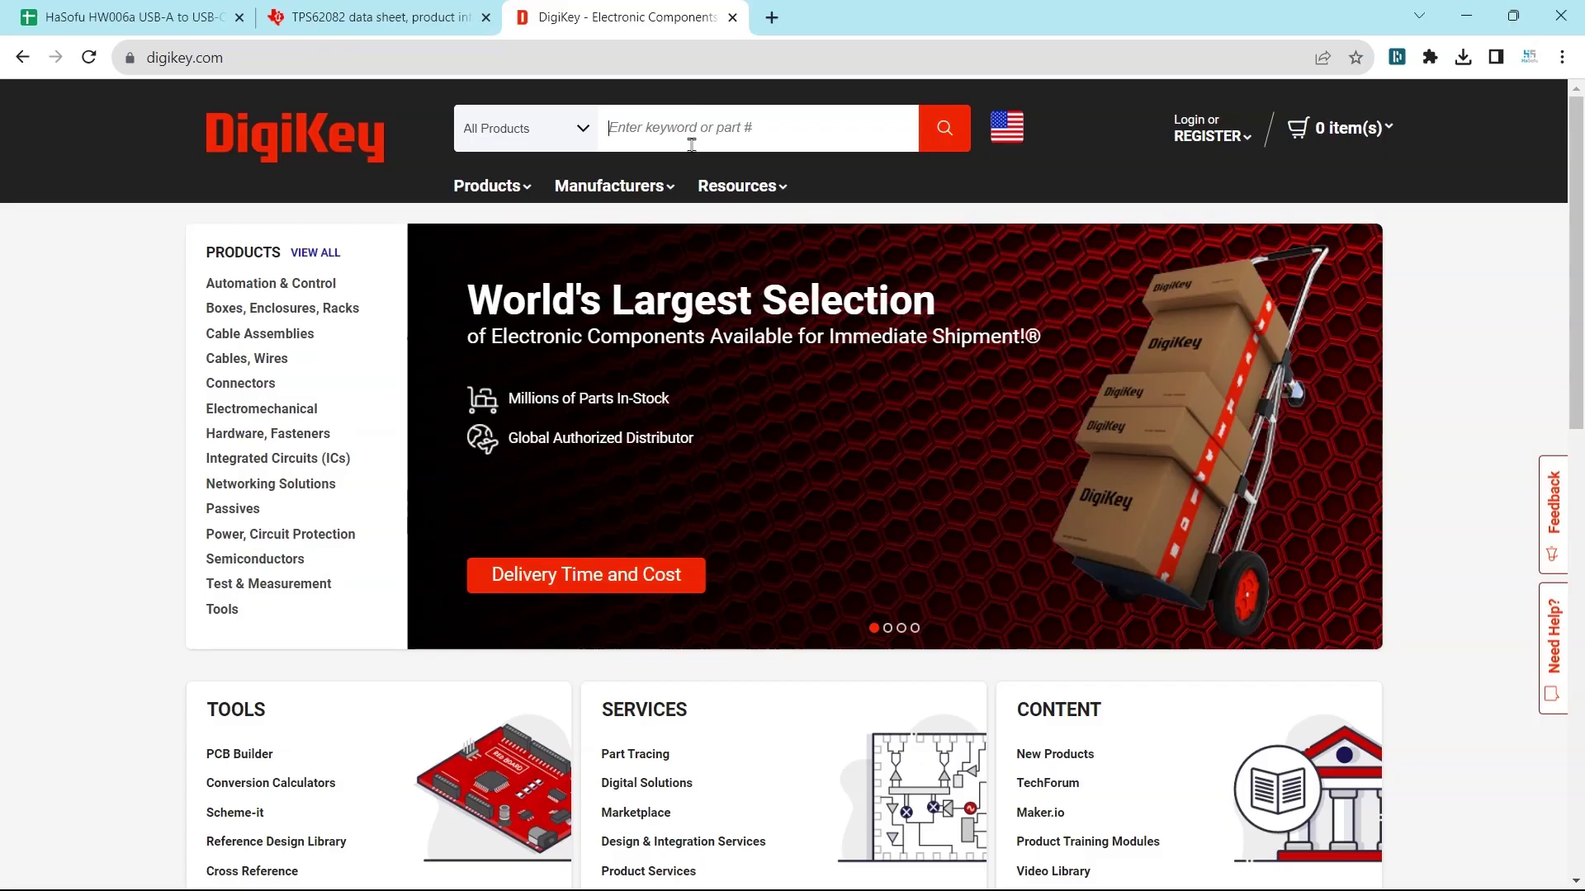
{"action": "type", "text": "TPS62082DSGT"}
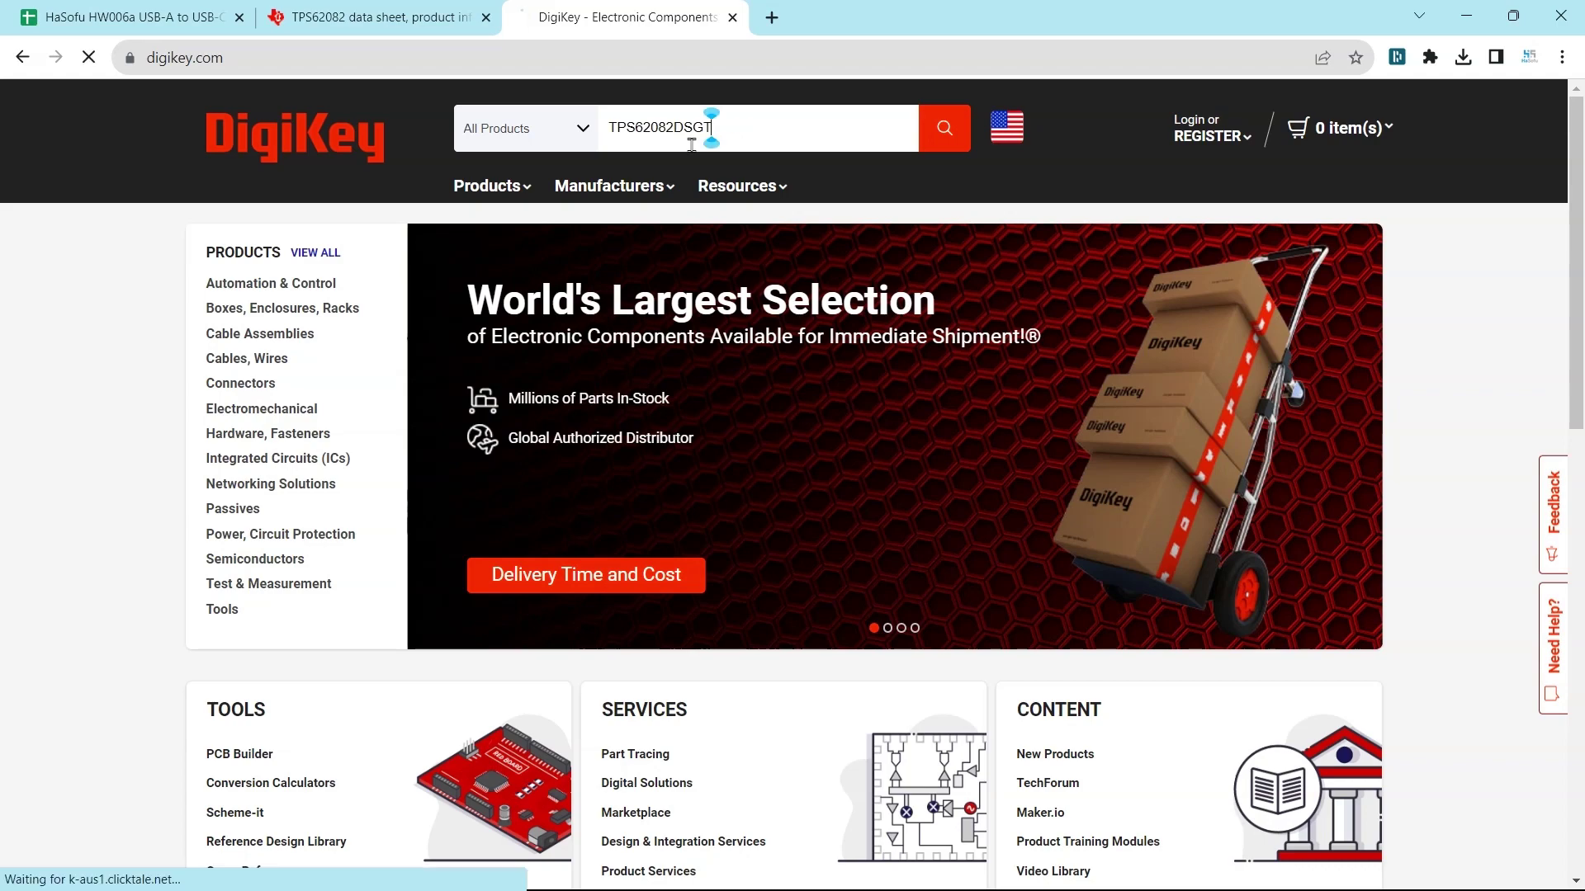
{"action": "left_click", "coordinate": [768, 357]}
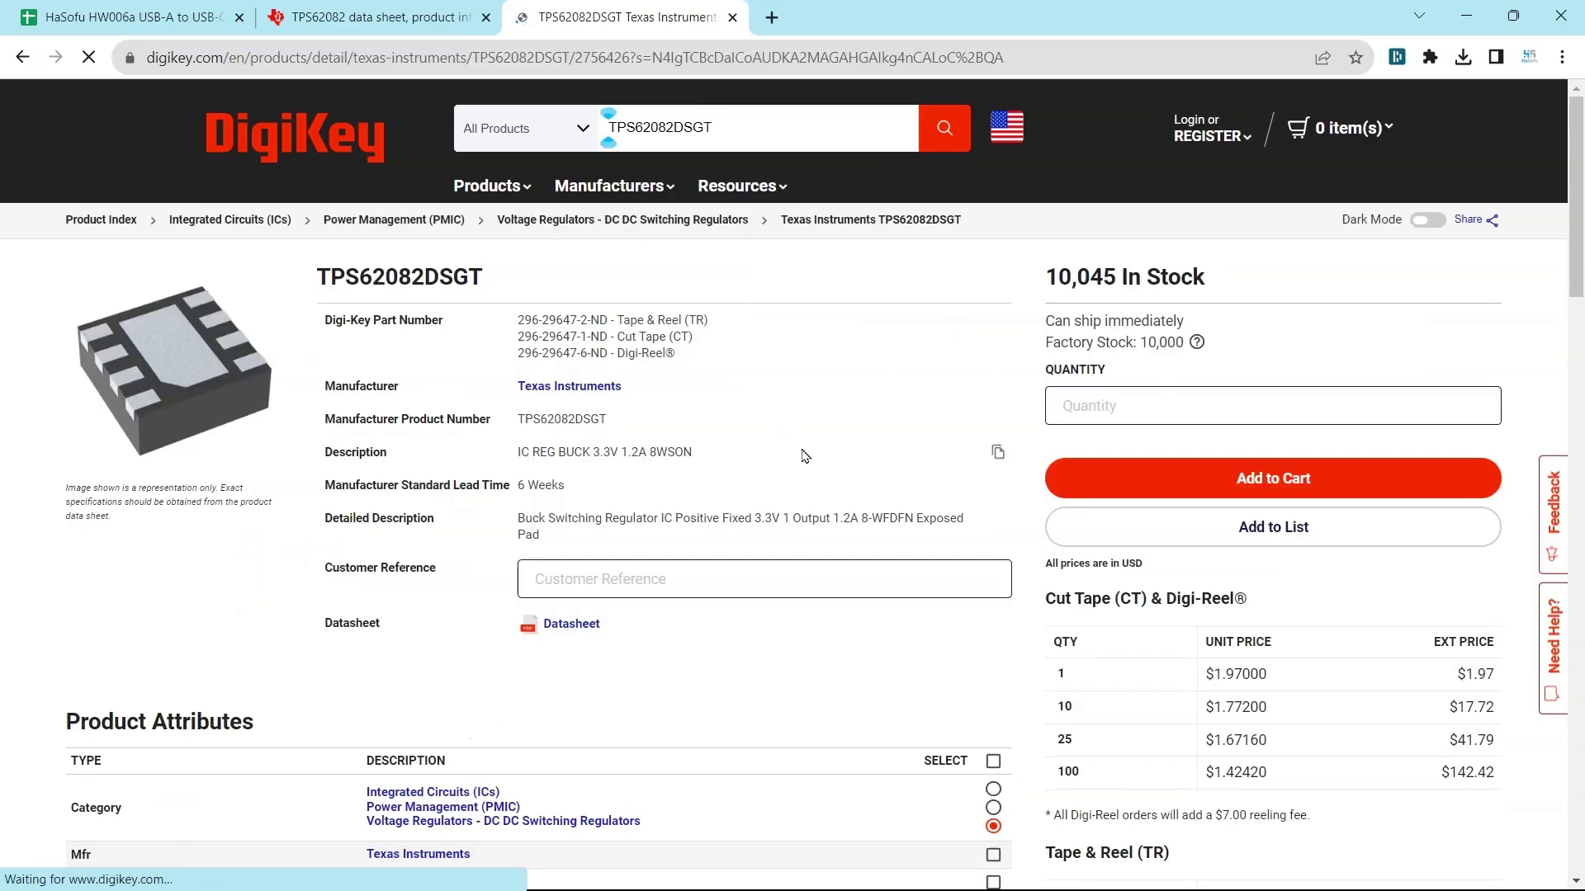
Step: Paste 'IC REG BUCK 3.3V 1.2A 8WSON' into K36 and into the Altium component's Name
{"action": "key", "text": "ctrl+1"}
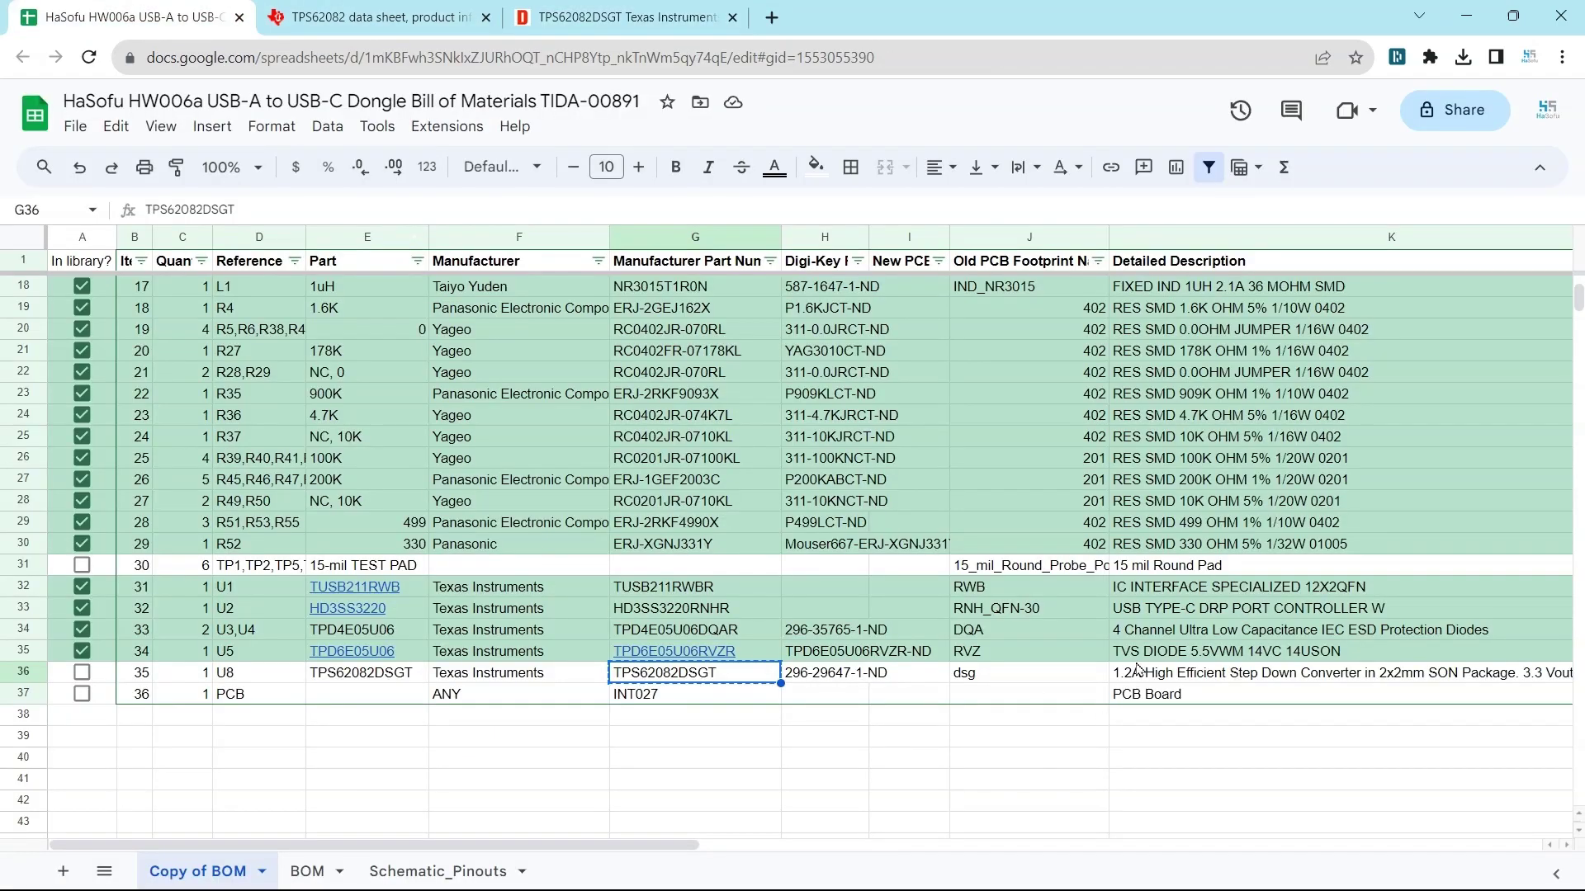
{"action": "left_click", "coordinate": [1176, 674]}
{"action": "type", "text": "IC REG BUCK 3.3V 1.2A 8WSON"}
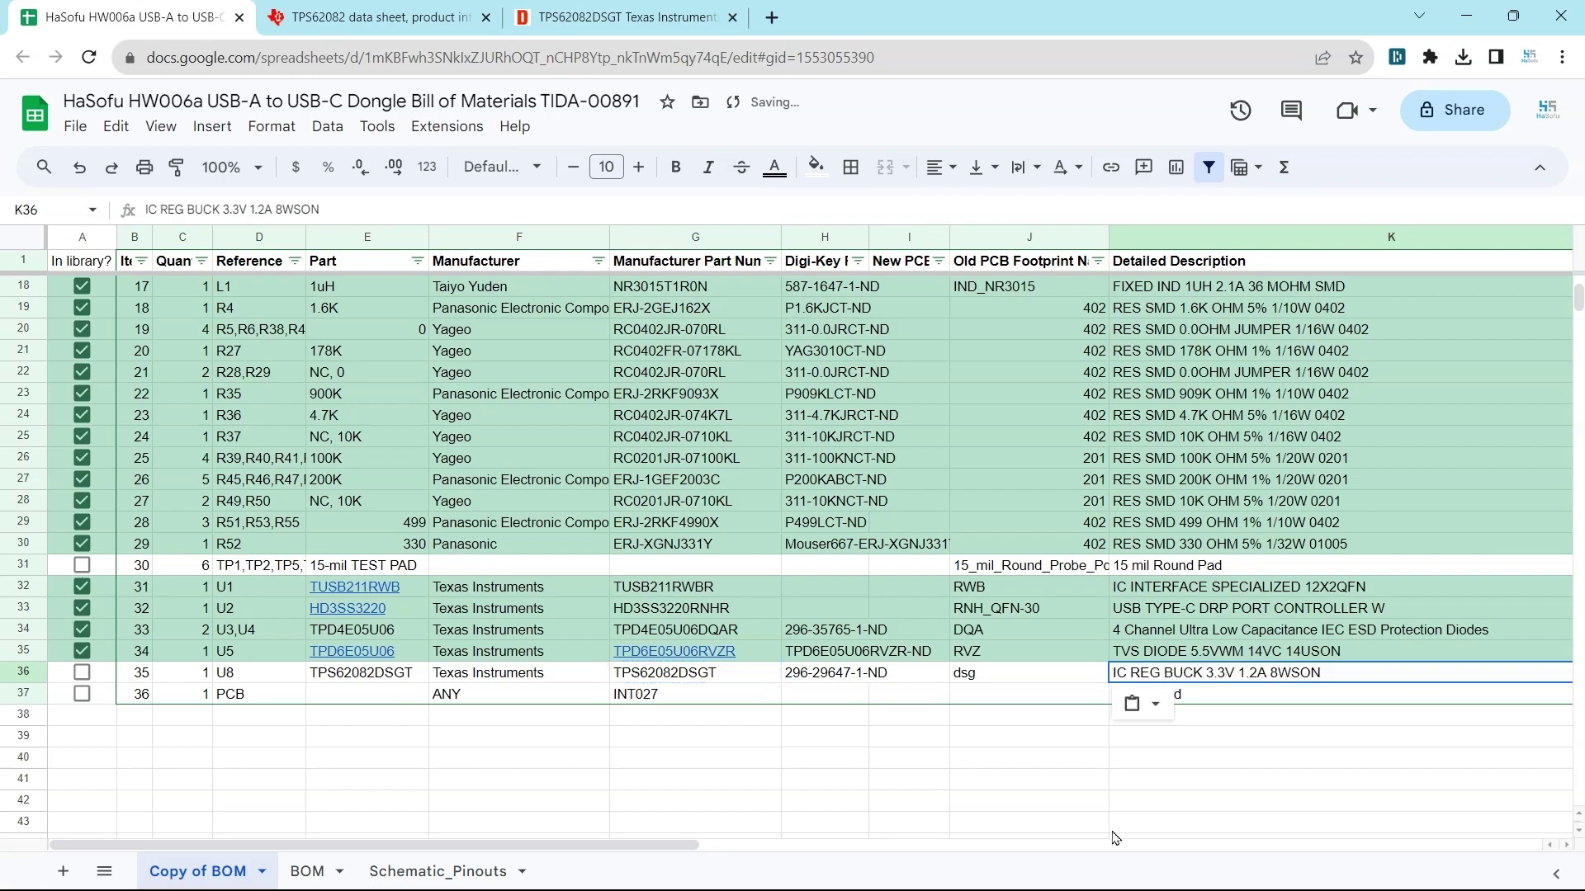
{"action": "left_click", "coordinate": [724, 871]}
{"action": "left_click", "coordinate": [459, 132]}
Step: Save the renamed IC REG BUCK 3.3V 1.2A 8WSON component from its document tab
{"action": "left_click", "coordinate": [495, 261]}
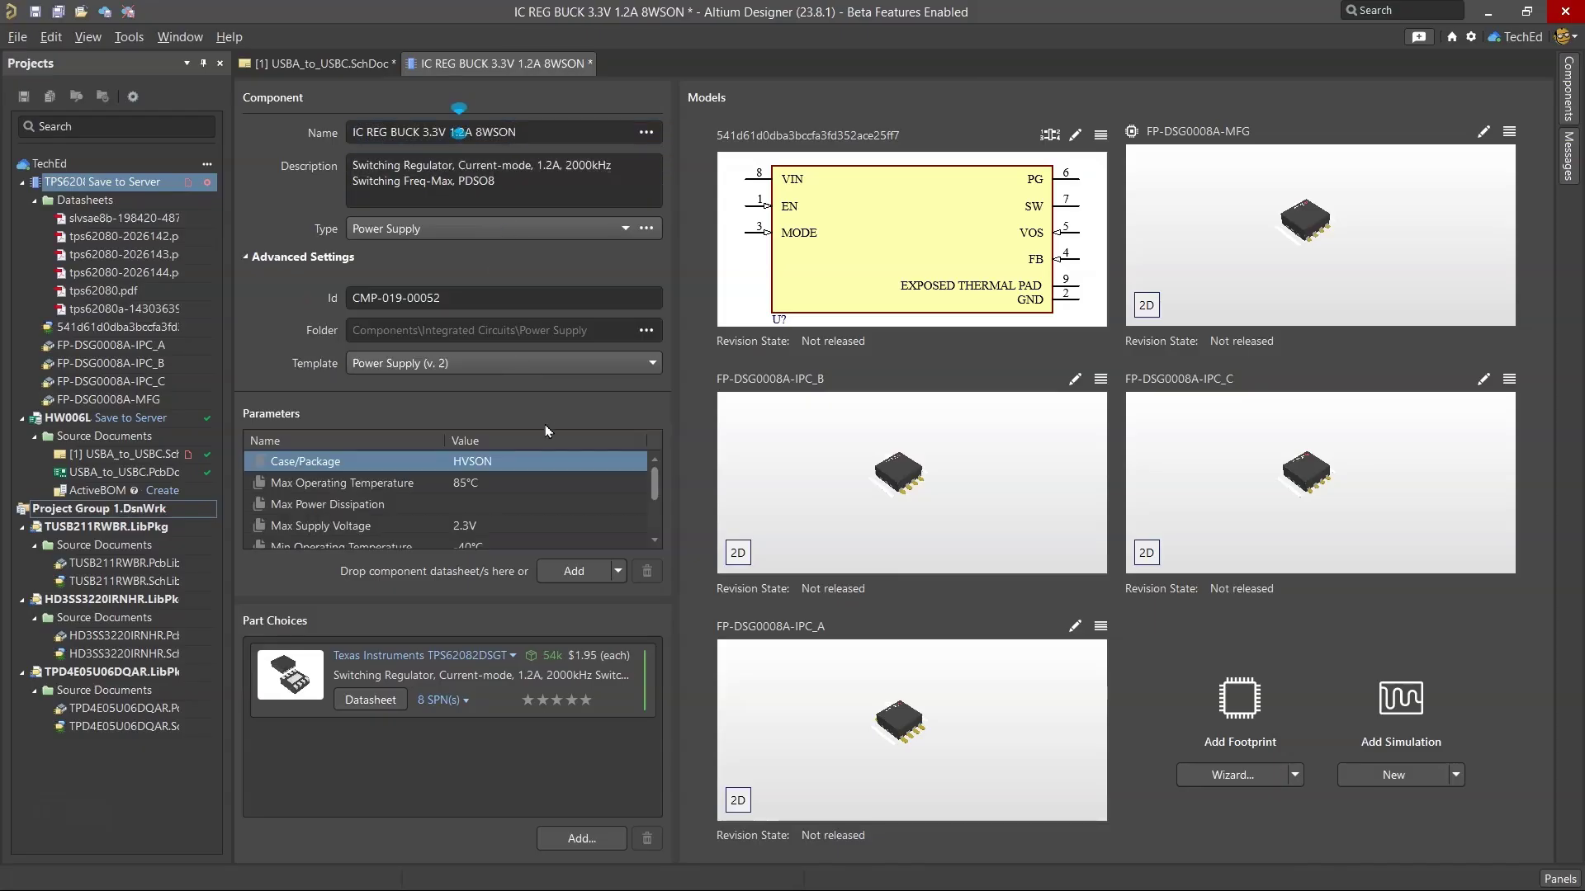
{"action": "scroll", "coordinate": [577, 491], "scroll_direction": "down", "scroll_amount": 5}
{"action": "right_click", "coordinate": [540, 69]}
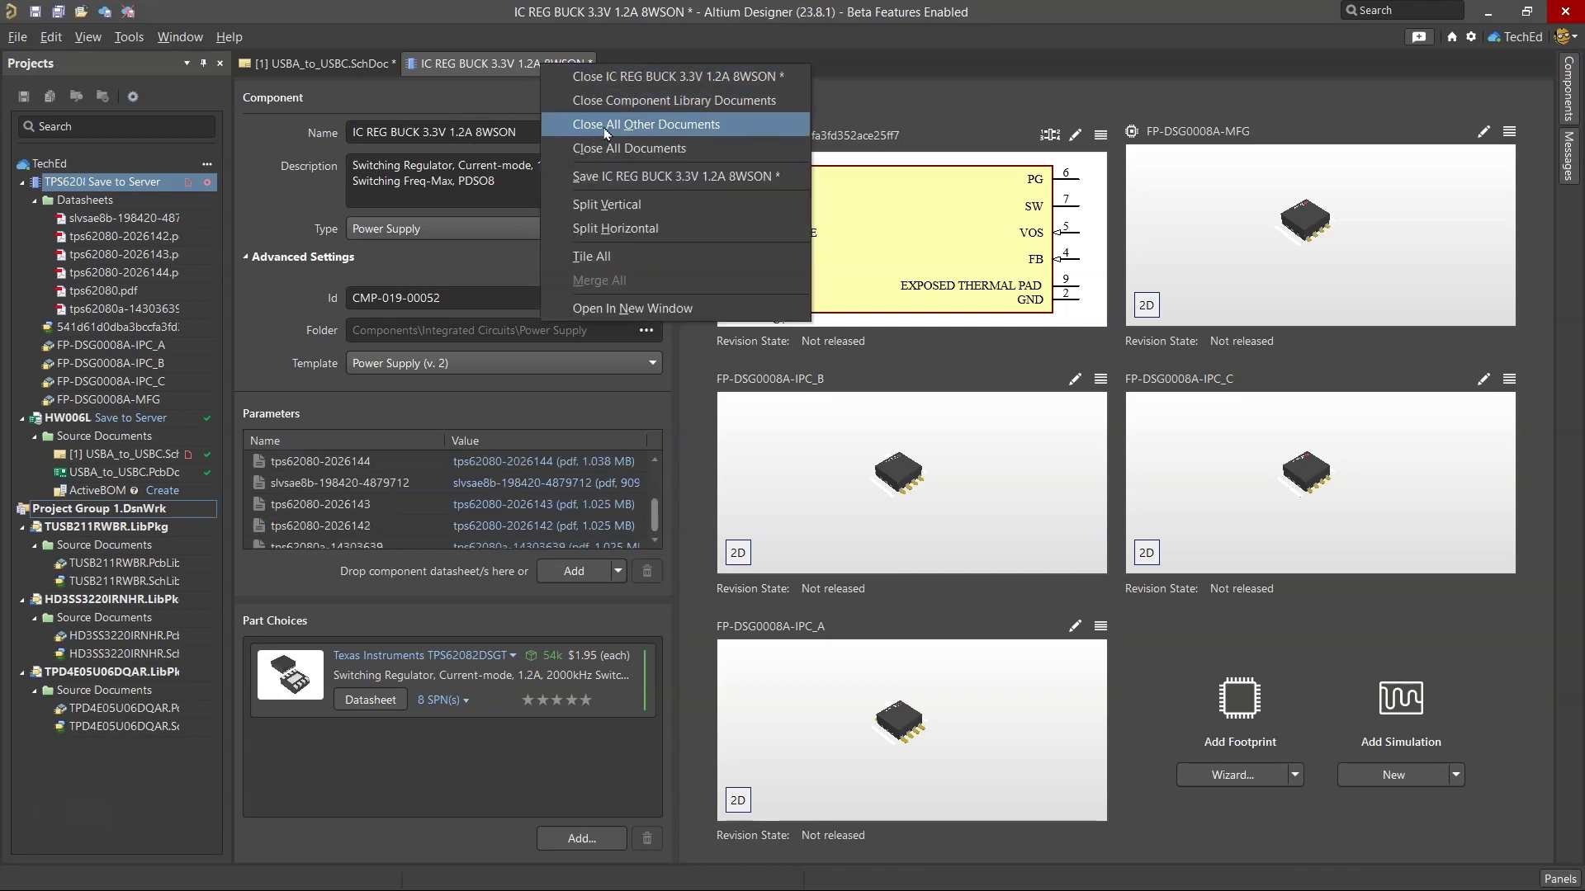
{"action": "left_click", "coordinate": [621, 176]}
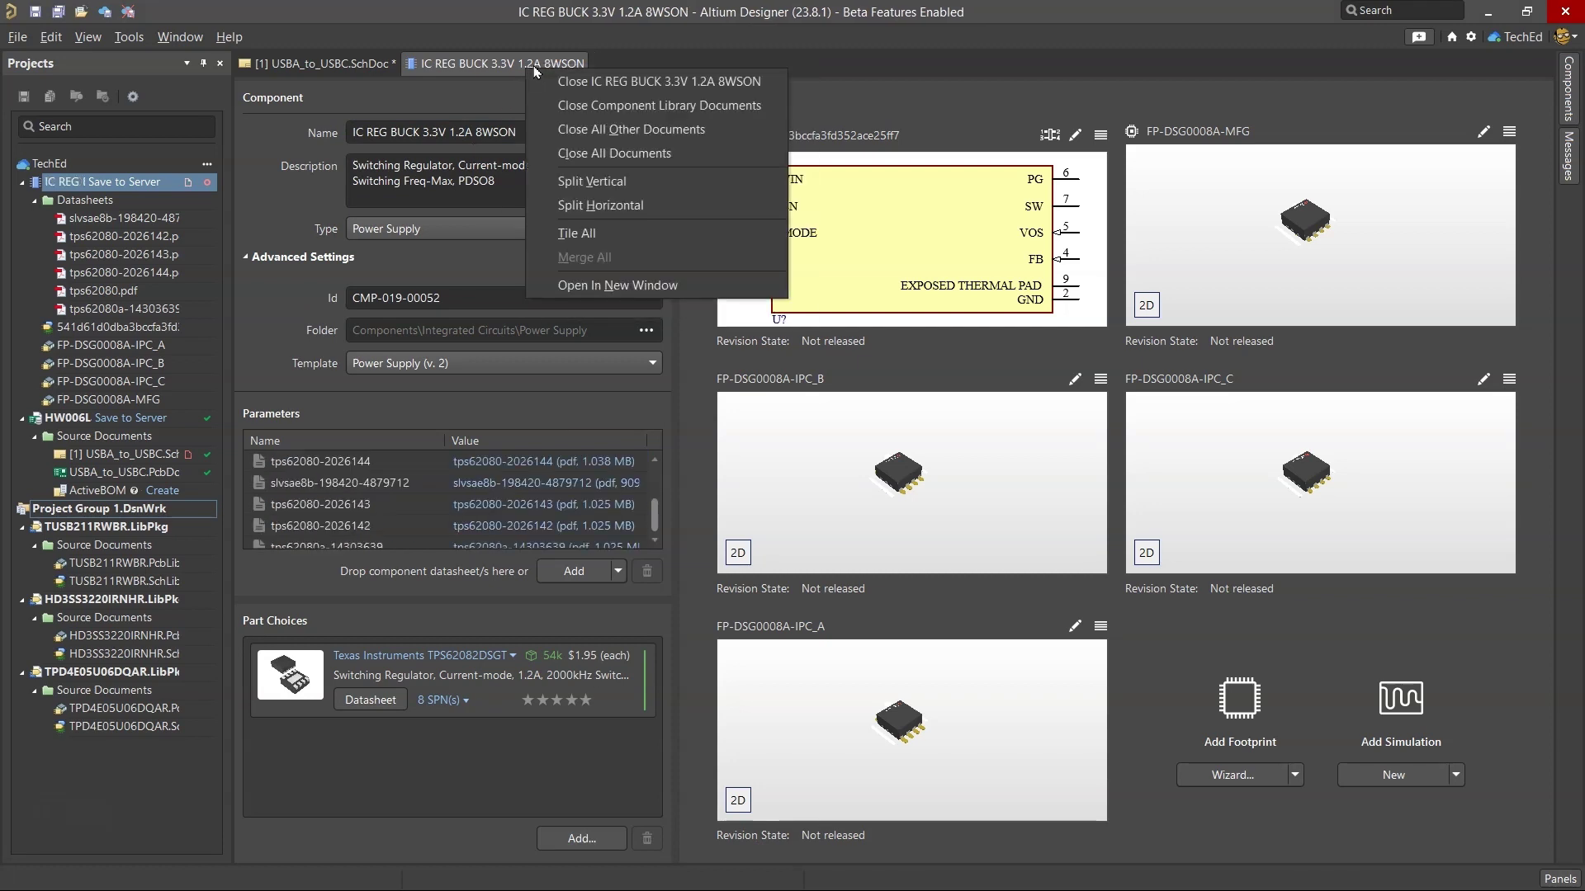
{"action": "left_click", "coordinate": [512, 63]}
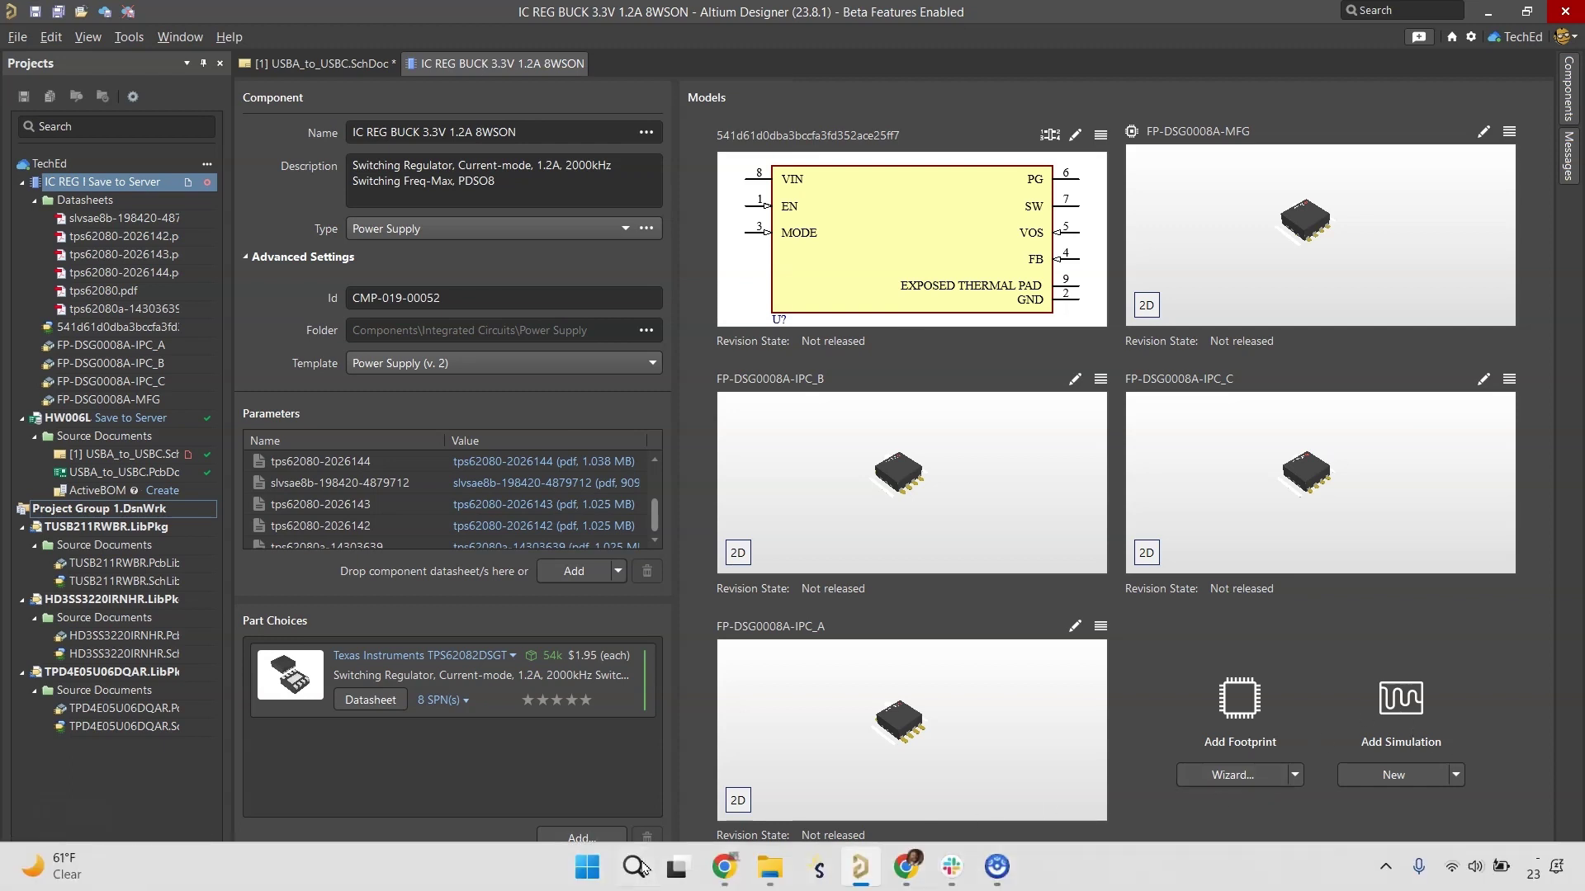
Step: Download the TPS62082 PSpice transient model slvm526b.zip from TI's design tools and open its folder
{"action": "mouse_move", "coordinate": [723, 866]}
{"action": "left_click", "coordinate": [740, 794]}
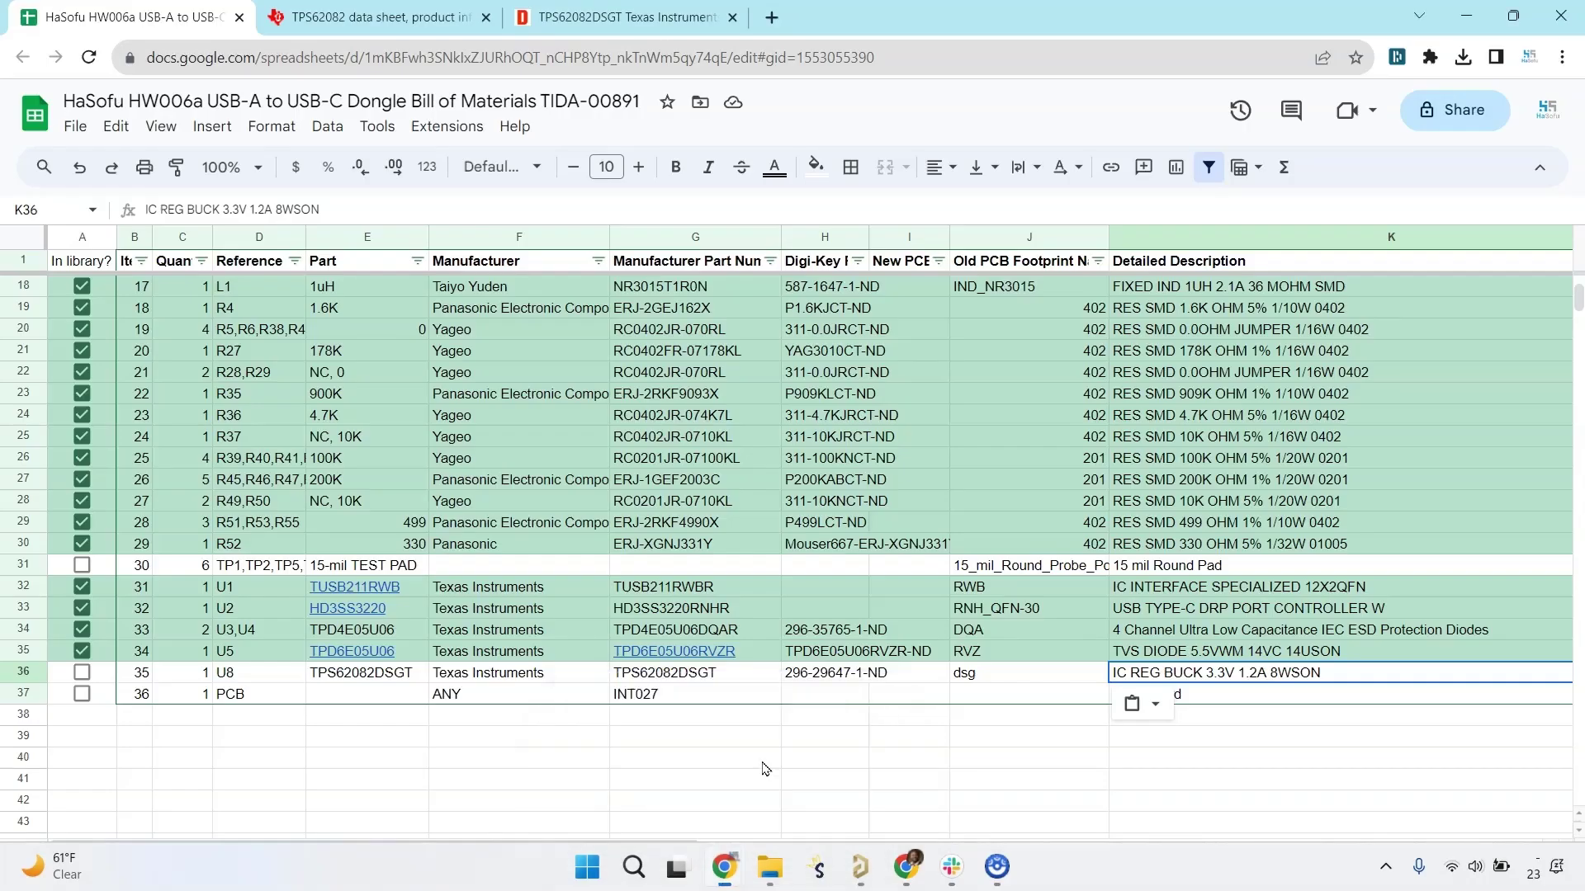
{"action": "key", "text": "ctrl+Tab"}
{"action": "key", "text": "ctrl+Tab"}
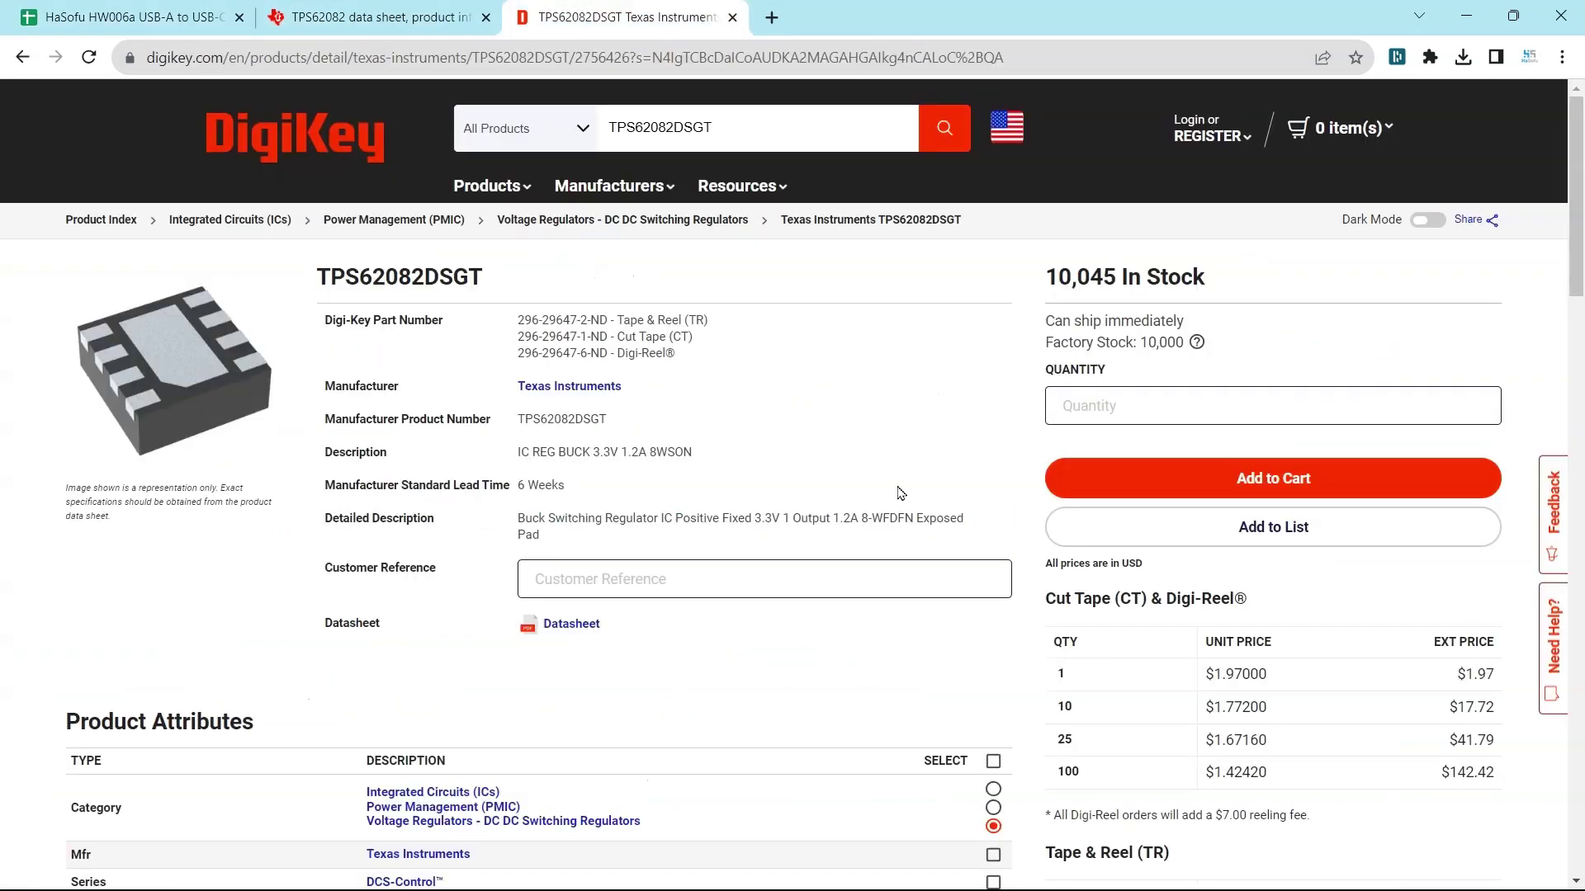
{"action": "key", "text": "ctrl+shift+Tab"}
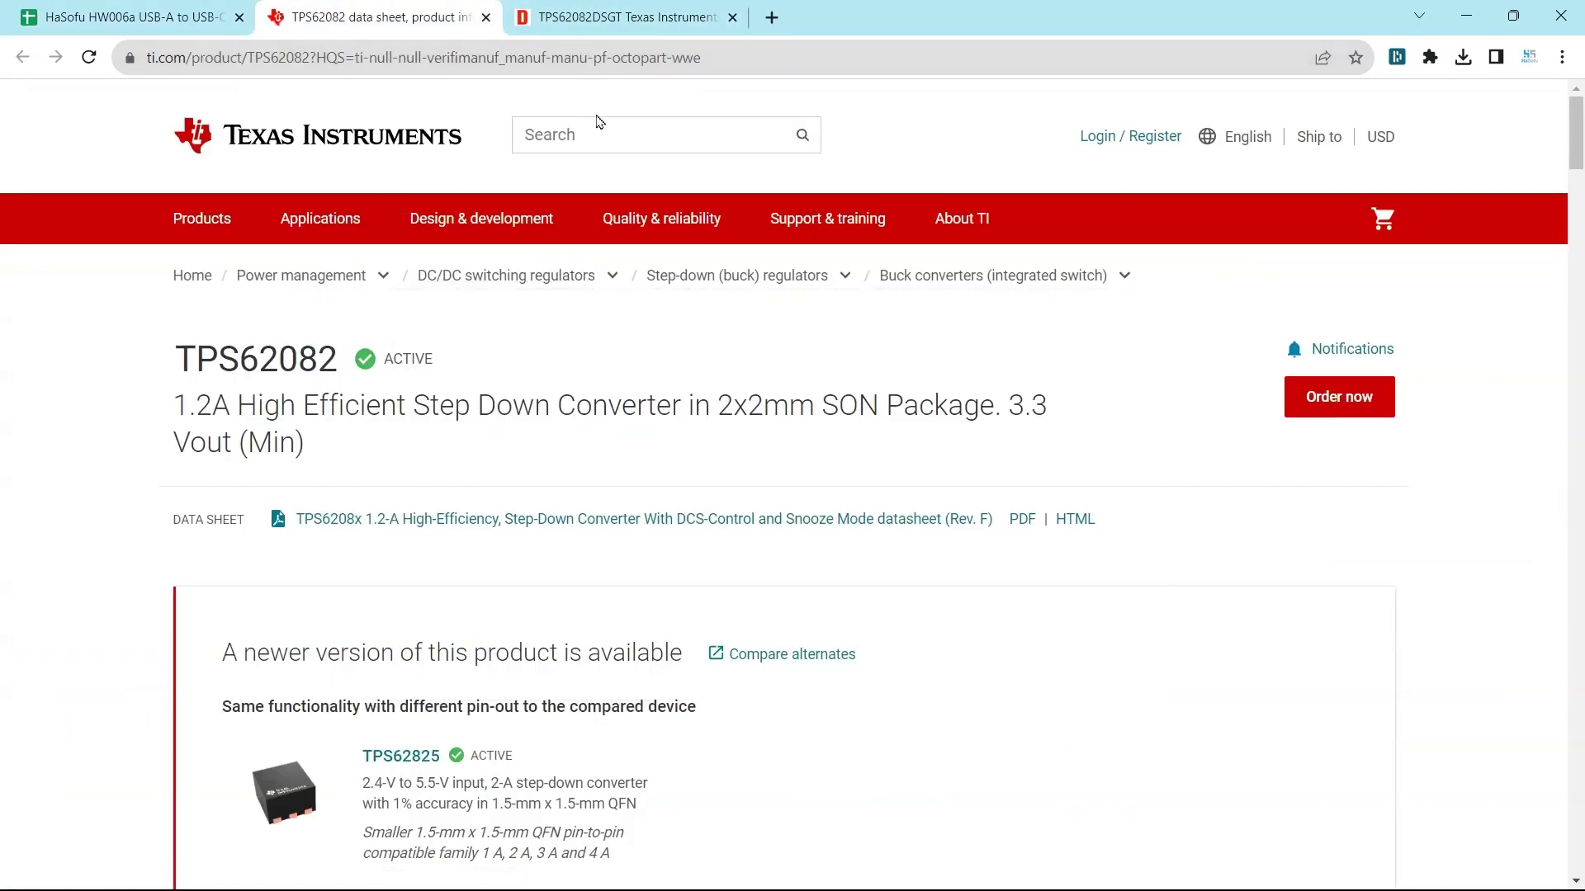
{"action": "scroll", "coordinate": [665, 489], "scroll_direction": "down", "scroll_amount": 5}
{"action": "scroll", "coordinate": [665, 489], "scroll_direction": "down", "scroll_amount": 4}
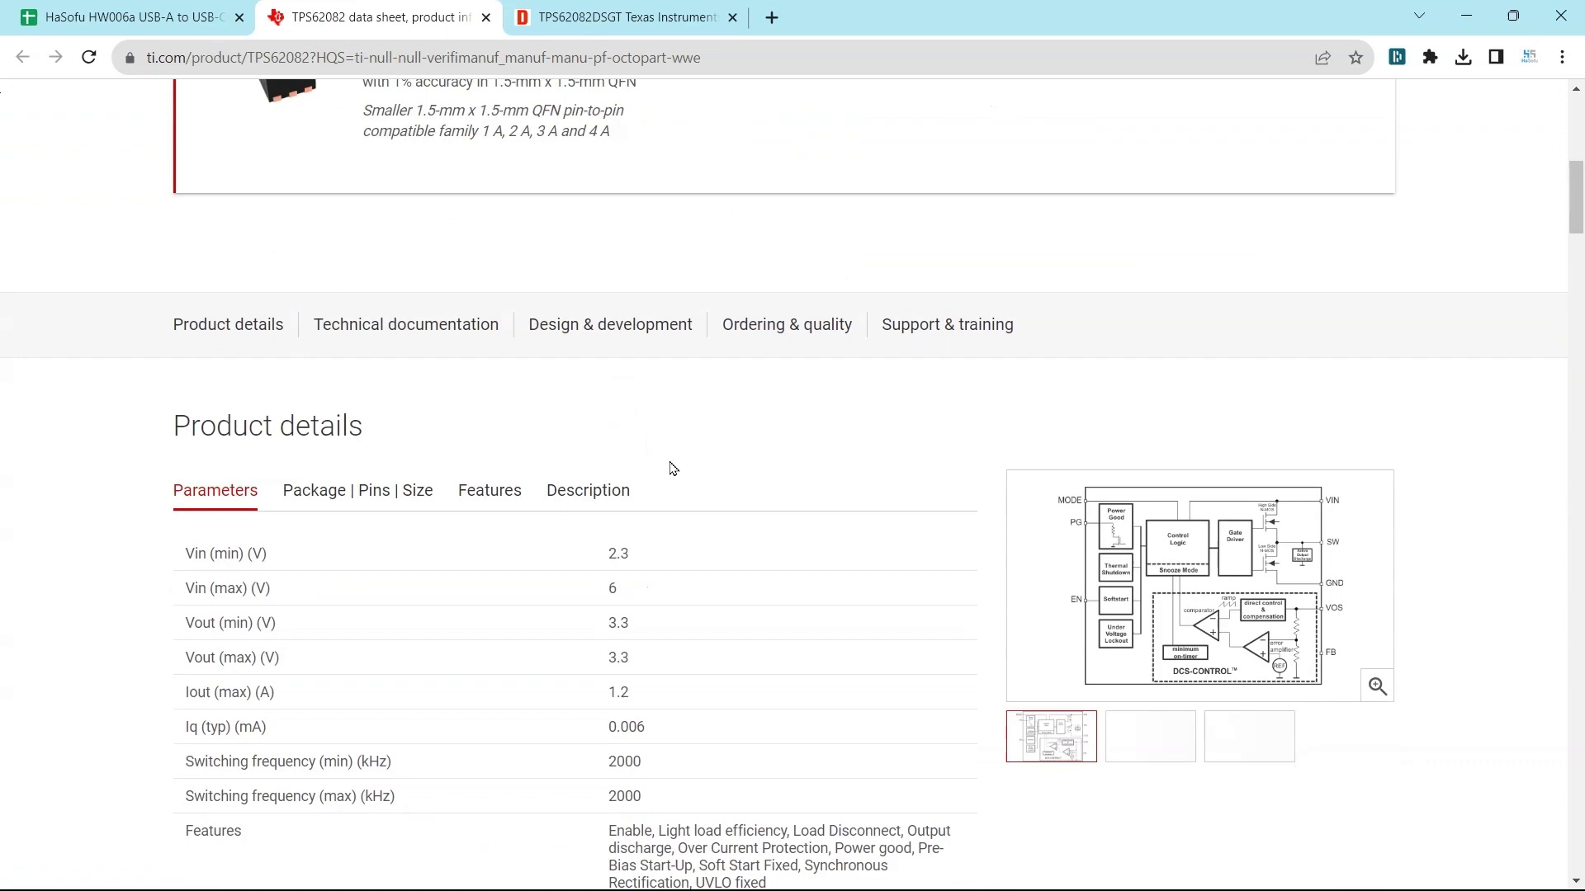
{"action": "left_click", "coordinate": [578, 326]}
{"action": "left_click", "coordinate": [569, 334]}
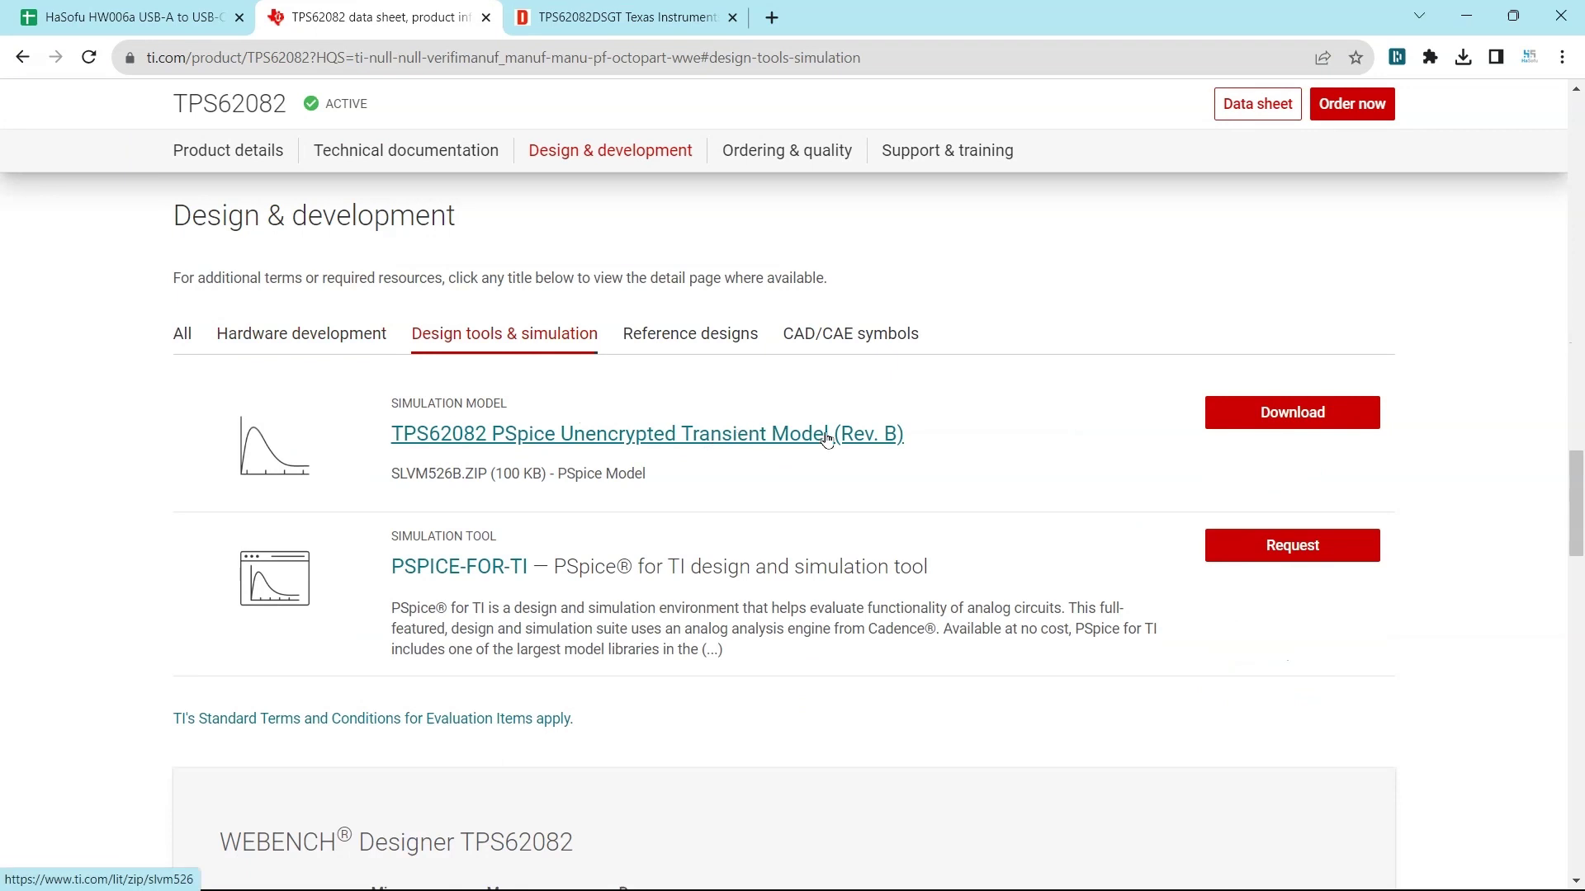
{"action": "left_click", "coordinate": [1308, 411]}
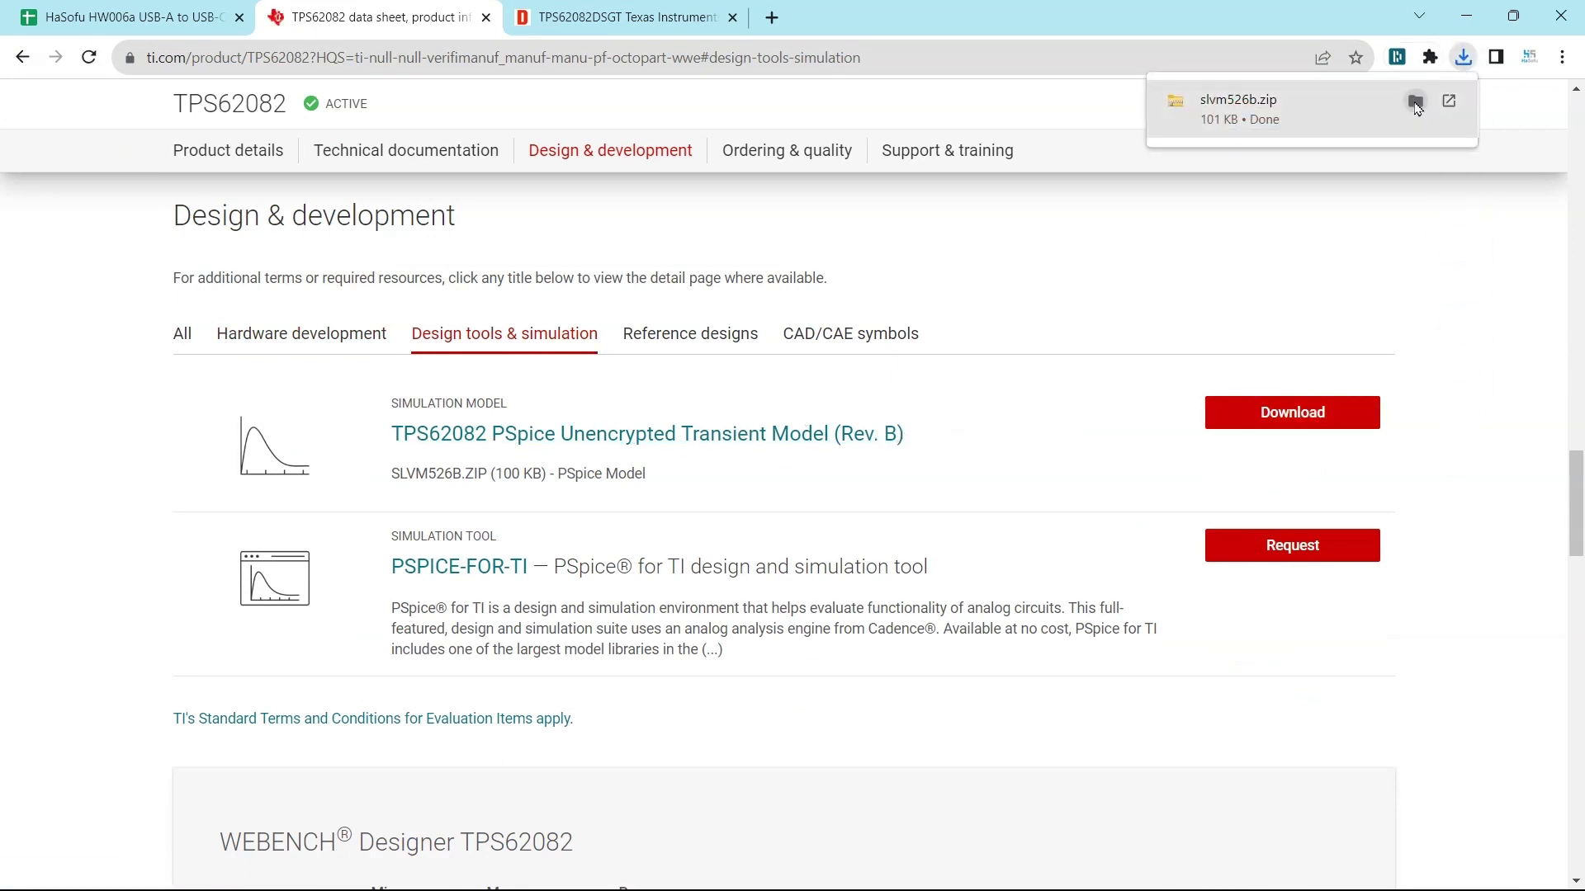
{"action": "left_click", "coordinate": [1415, 102]}
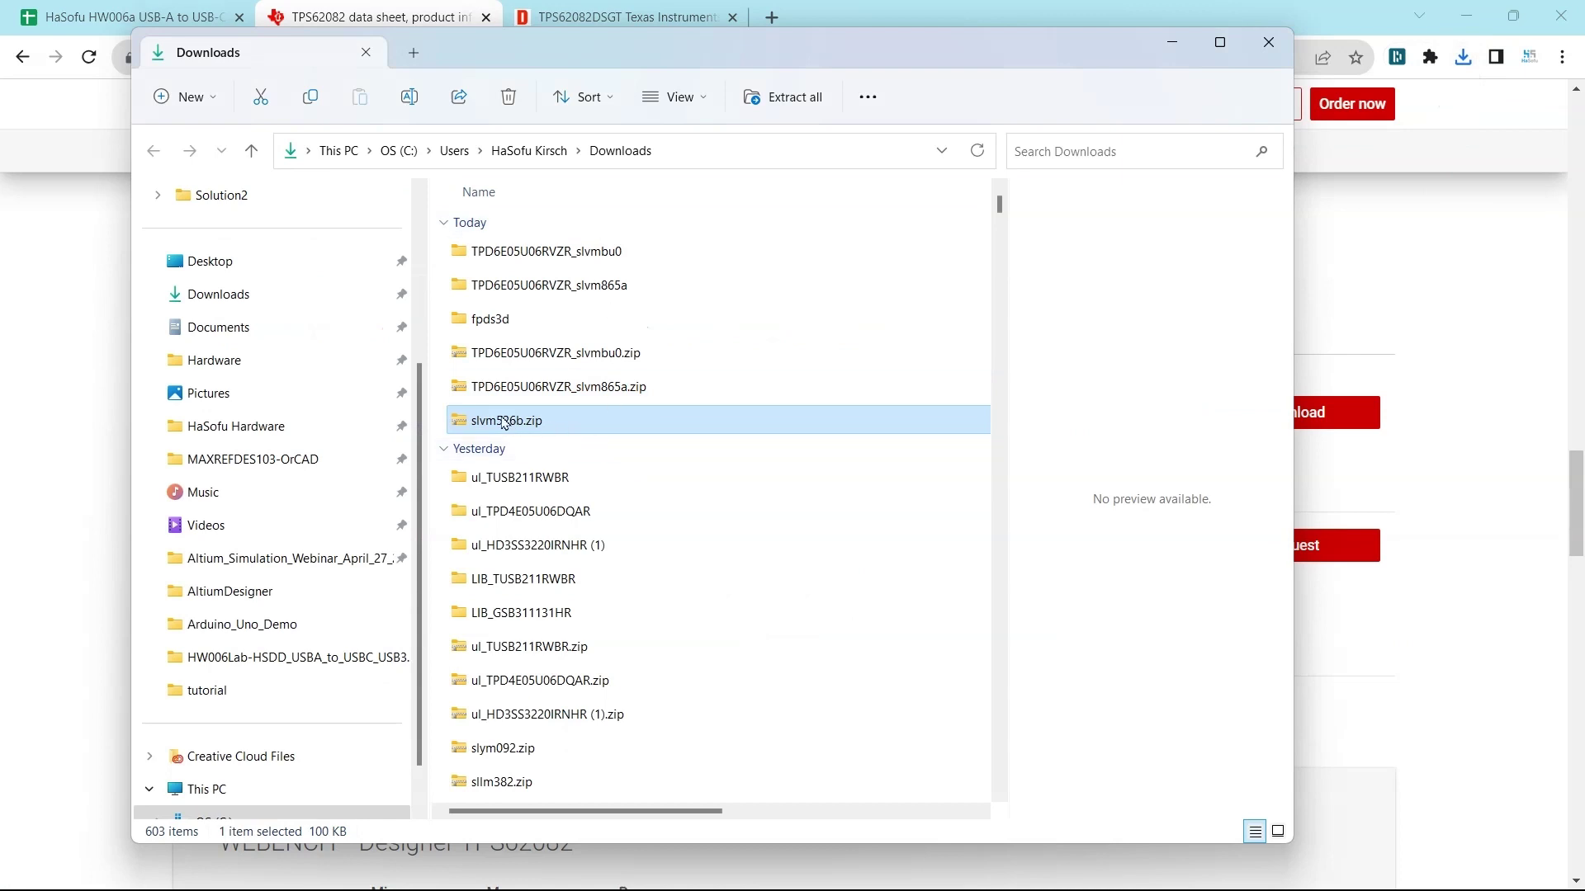
Step: Rename slvm526b.zip with the prefix 'IC REG BUCK 3.3V 1.2A 8WSON_'
{"action": "key", "text": "F2"}
{"action": "key", "text": "Home"}
{"action": "type", "text": "IC REG BUCK 3.3V 1.2A 8WSON"}
{"action": "type", "text": "_"}
{"action": "key", "text": "Return"}
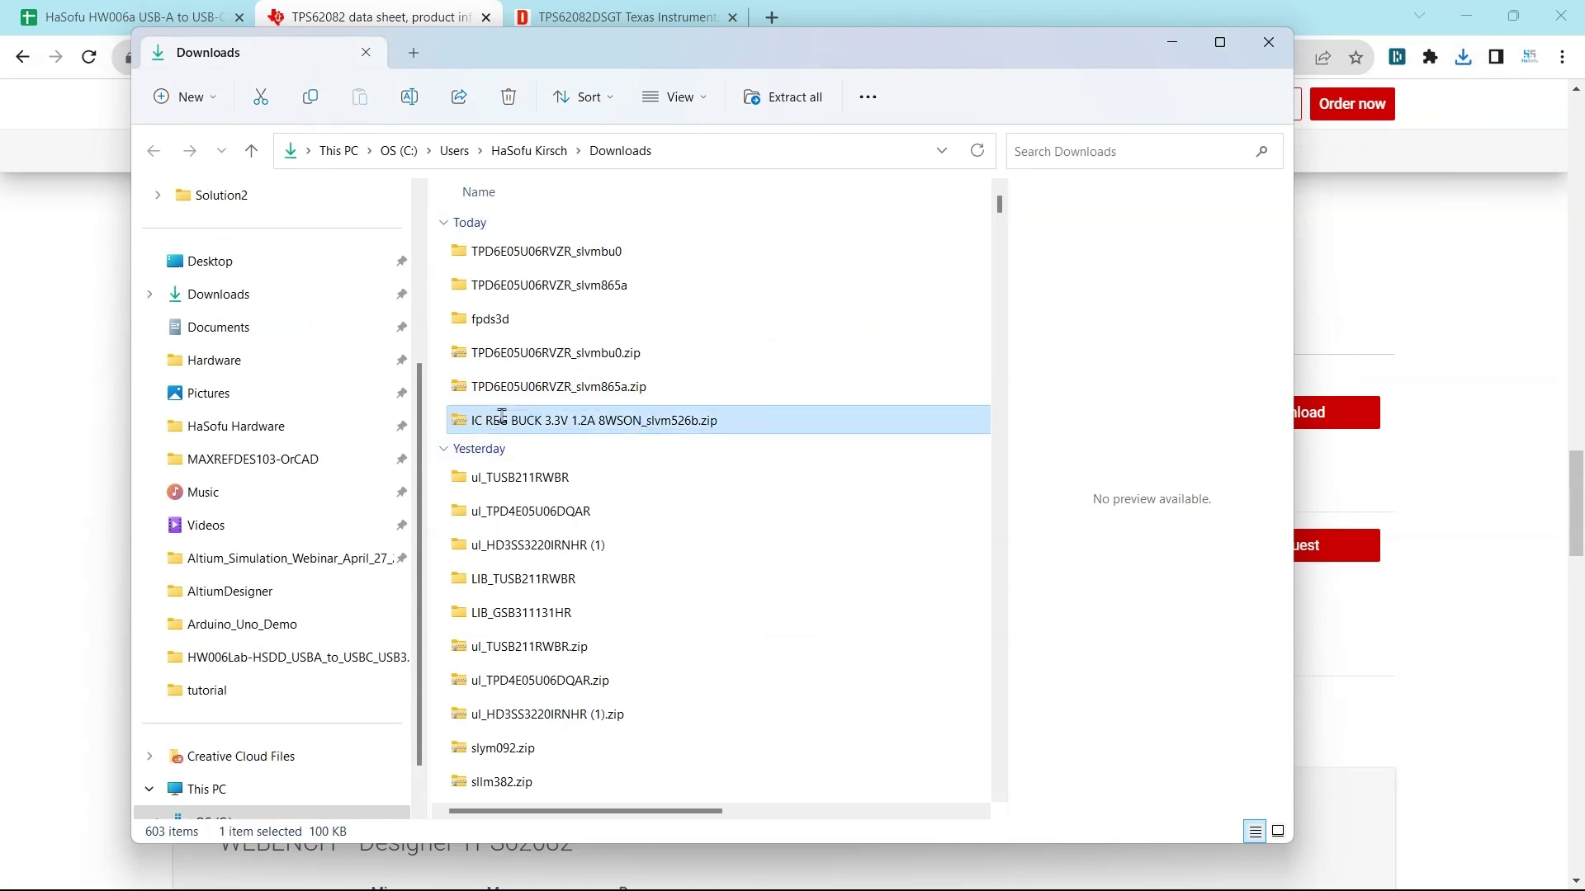
Step: Extract the zip and select TPS62082_TRANS.LIB in the TPS62082_PSPICE_TRANS folder
{"action": "right_click", "coordinate": [504, 422]}
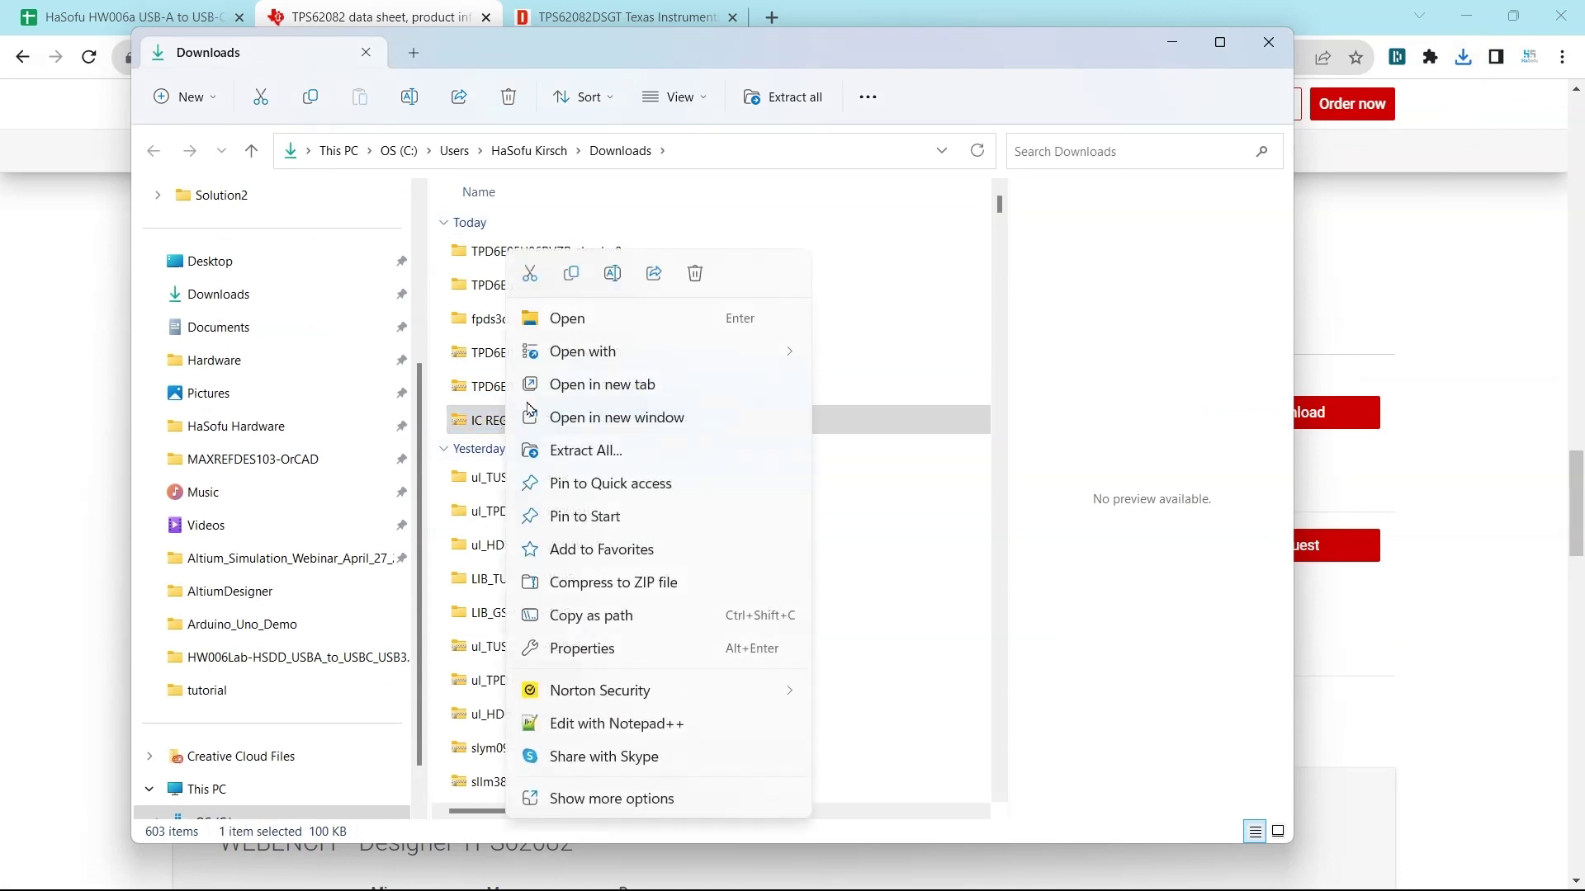
{"action": "left_click", "coordinate": [715, 432]}
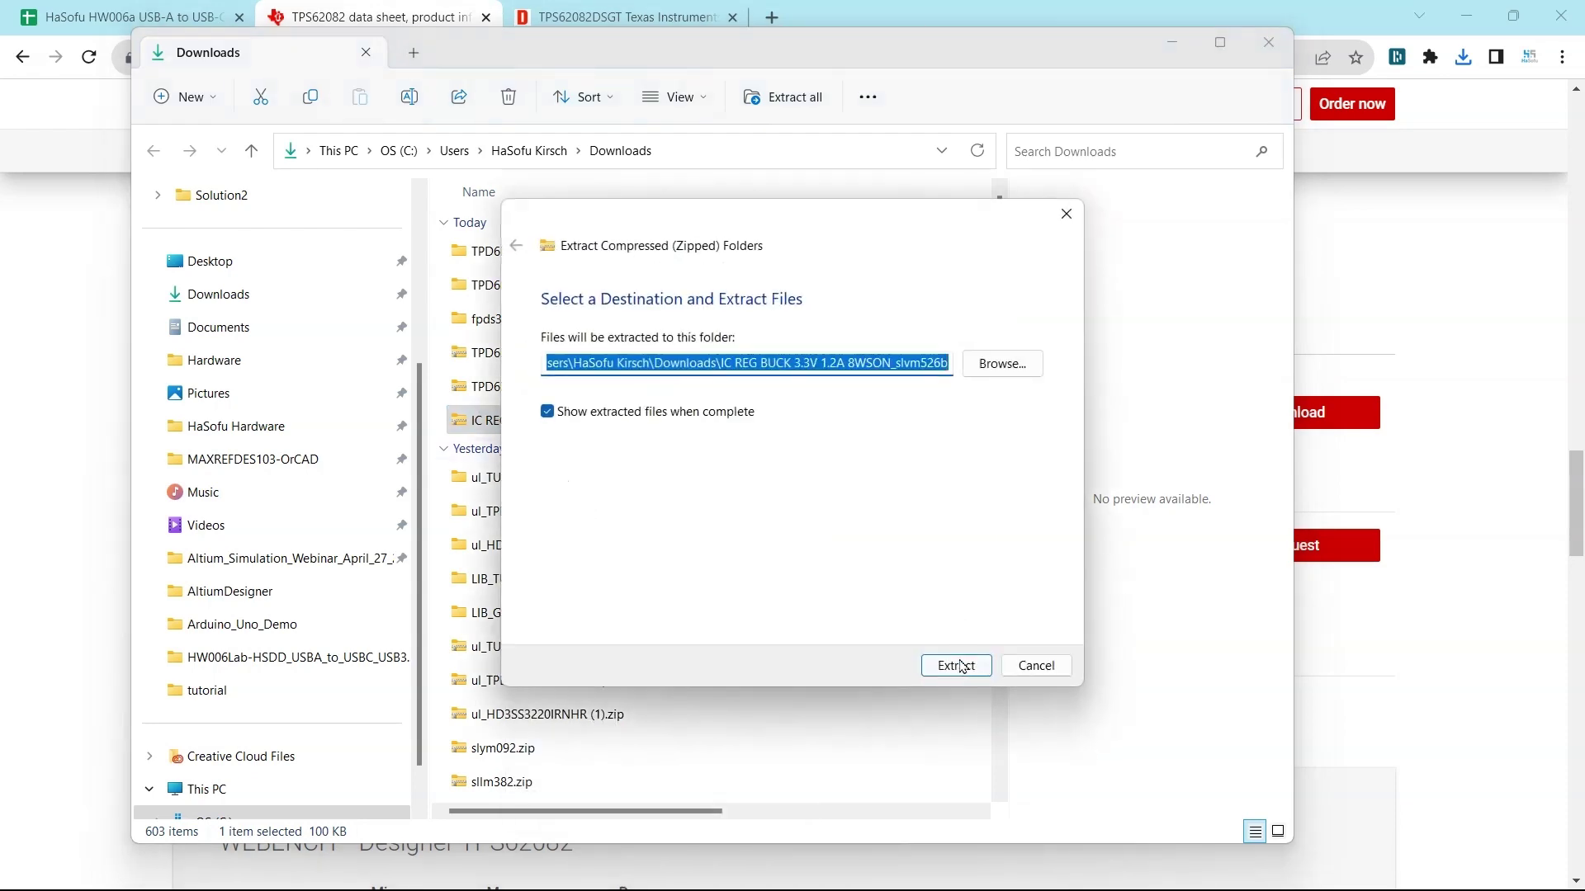
{"action": "left_click", "coordinate": [959, 669]}
{"action": "double_click", "coordinate": [621, 258]}
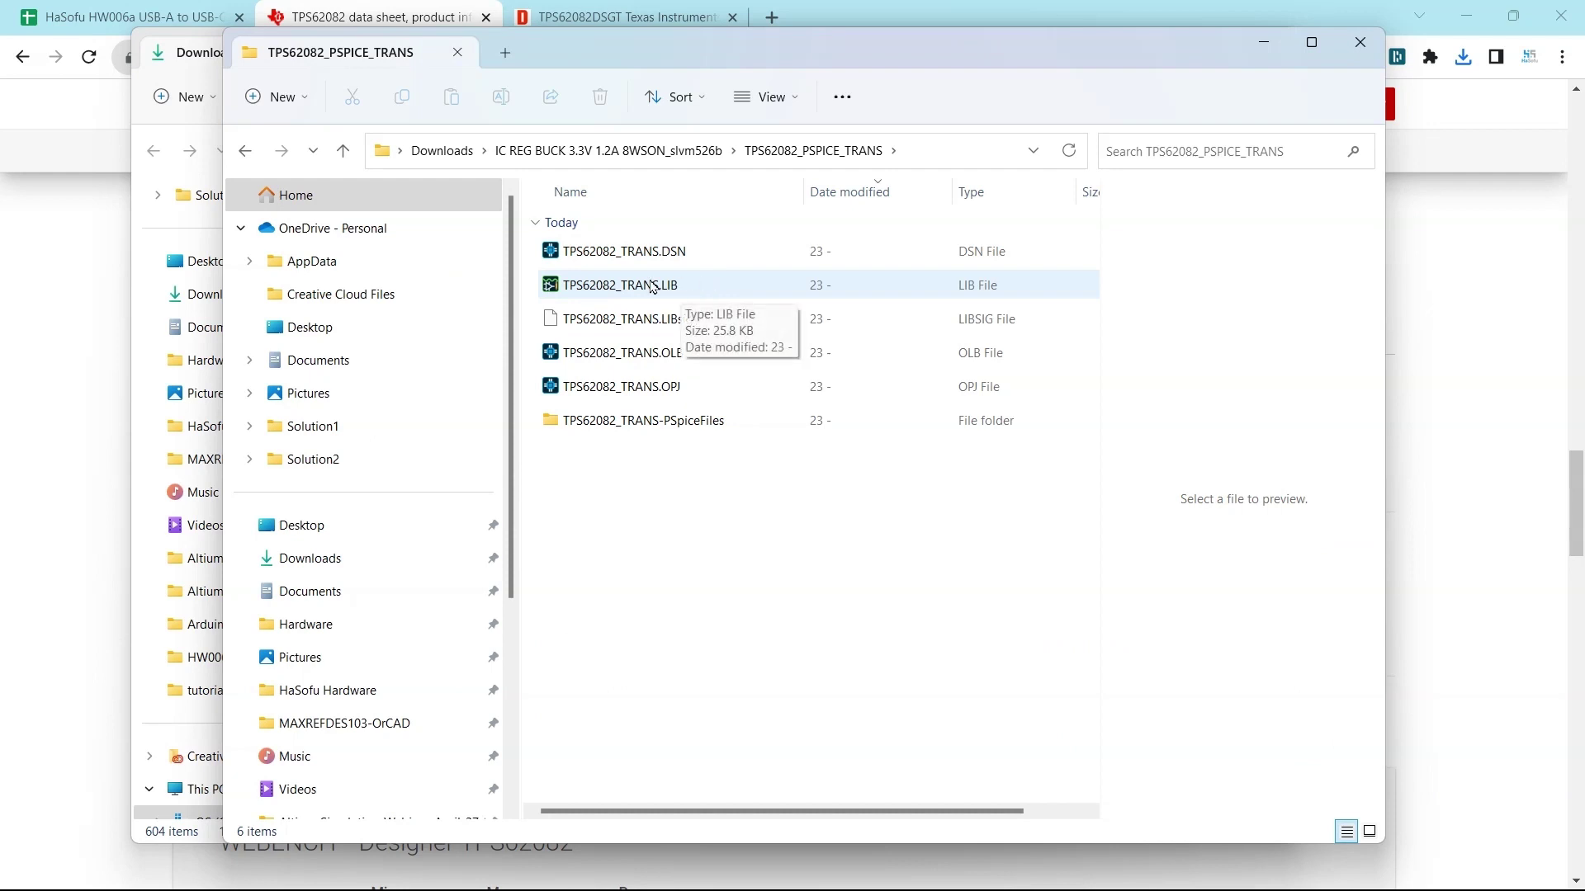
{"action": "left_click", "coordinate": [688, 289]}
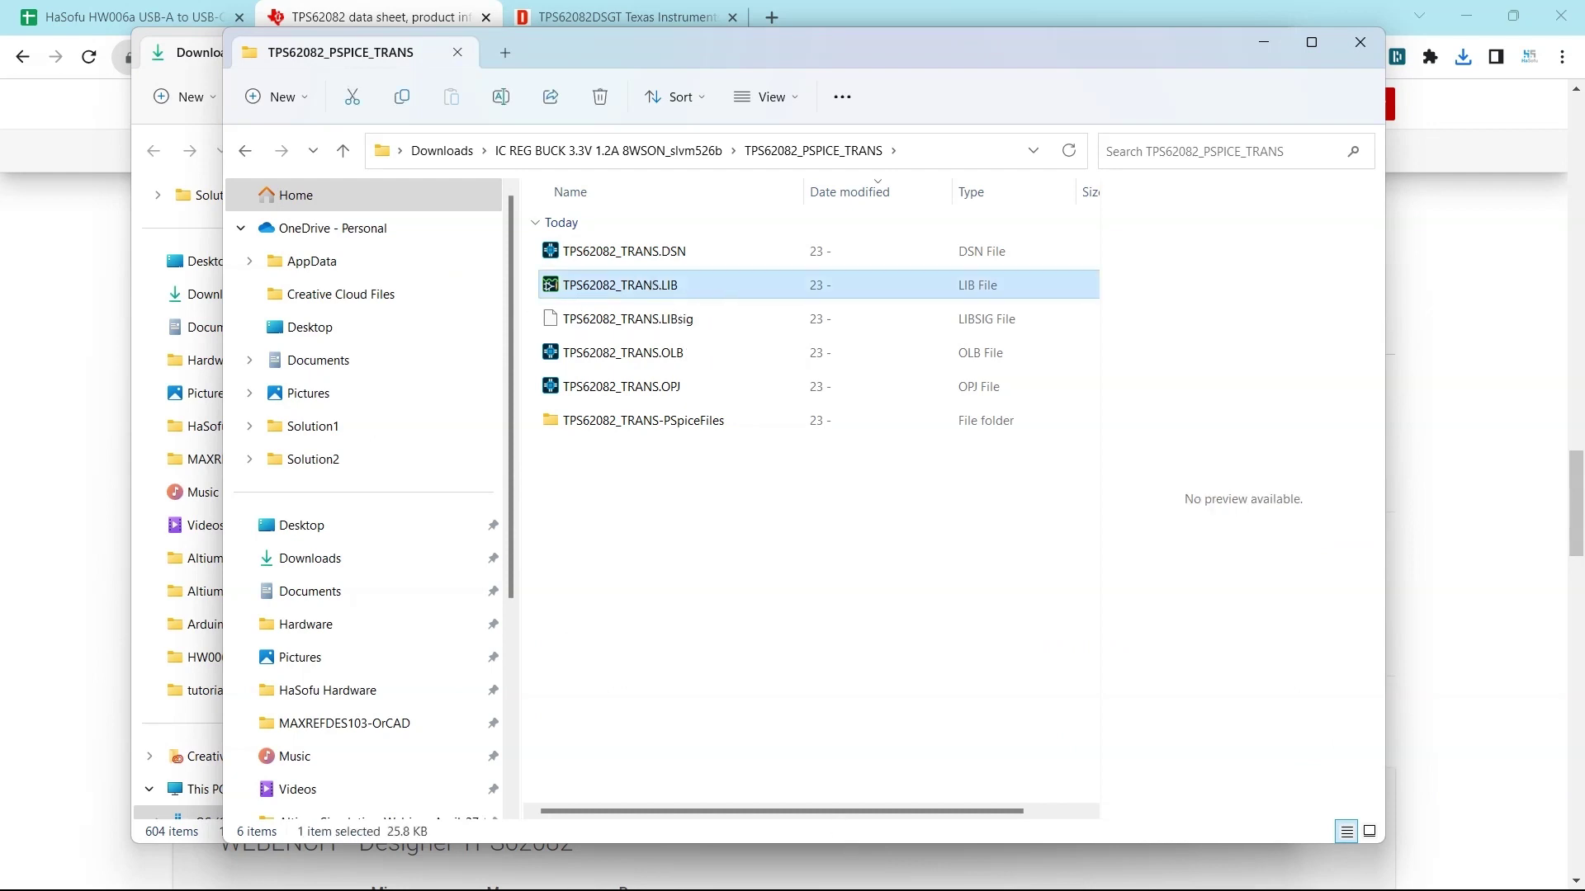
Step: Browse the server's existing simulation models, then cancel without choosing one
{"action": "left_click", "coordinate": [863, 873]}
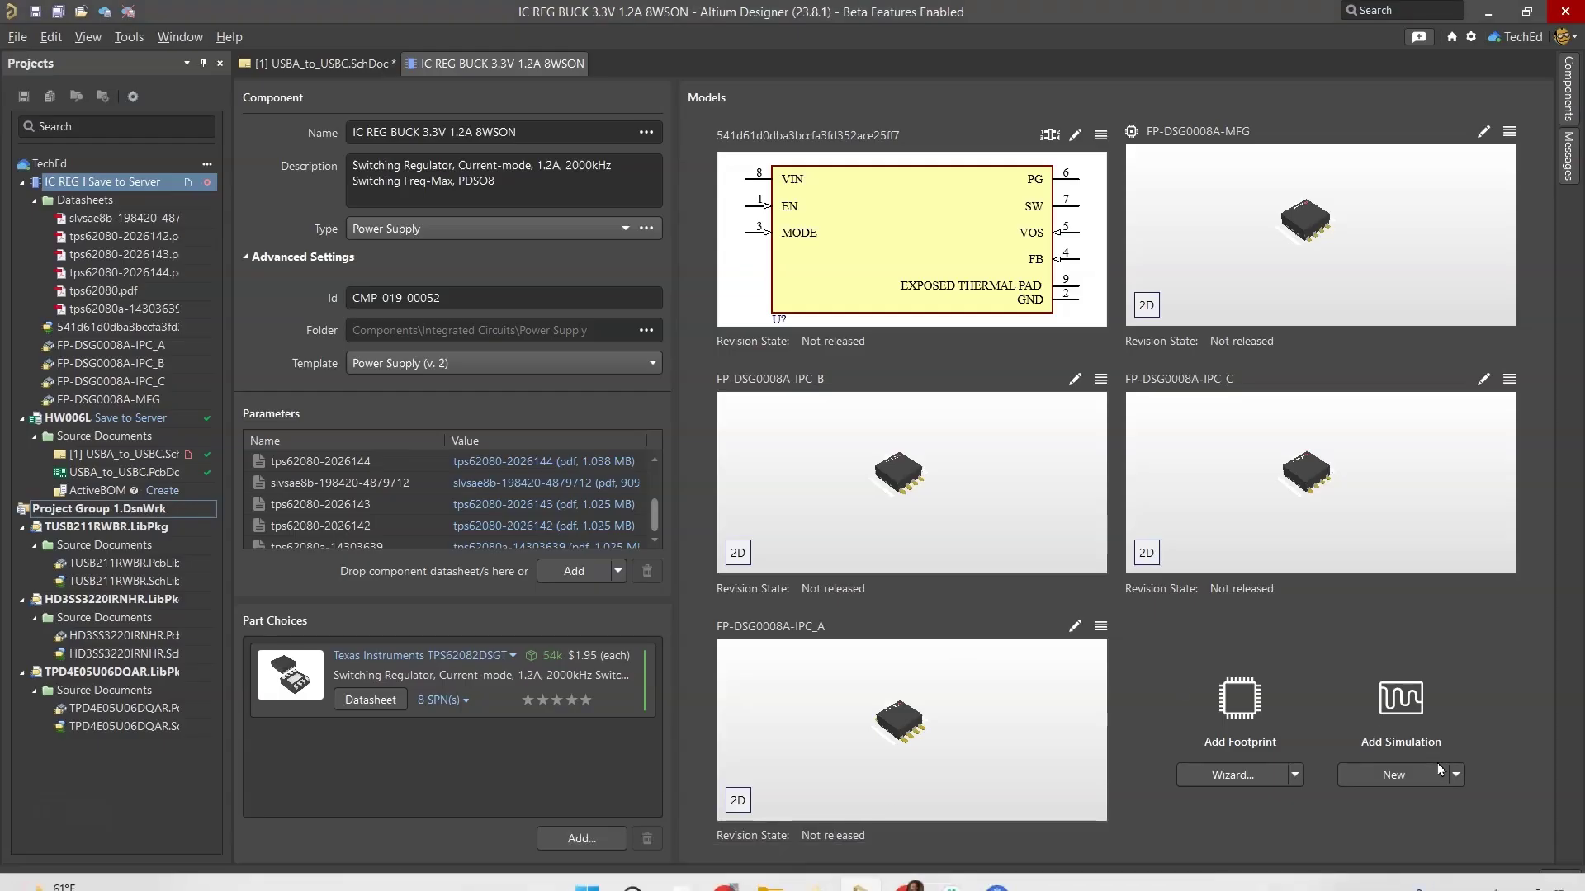
{"action": "left_click", "coordinate": [1456, 775]}
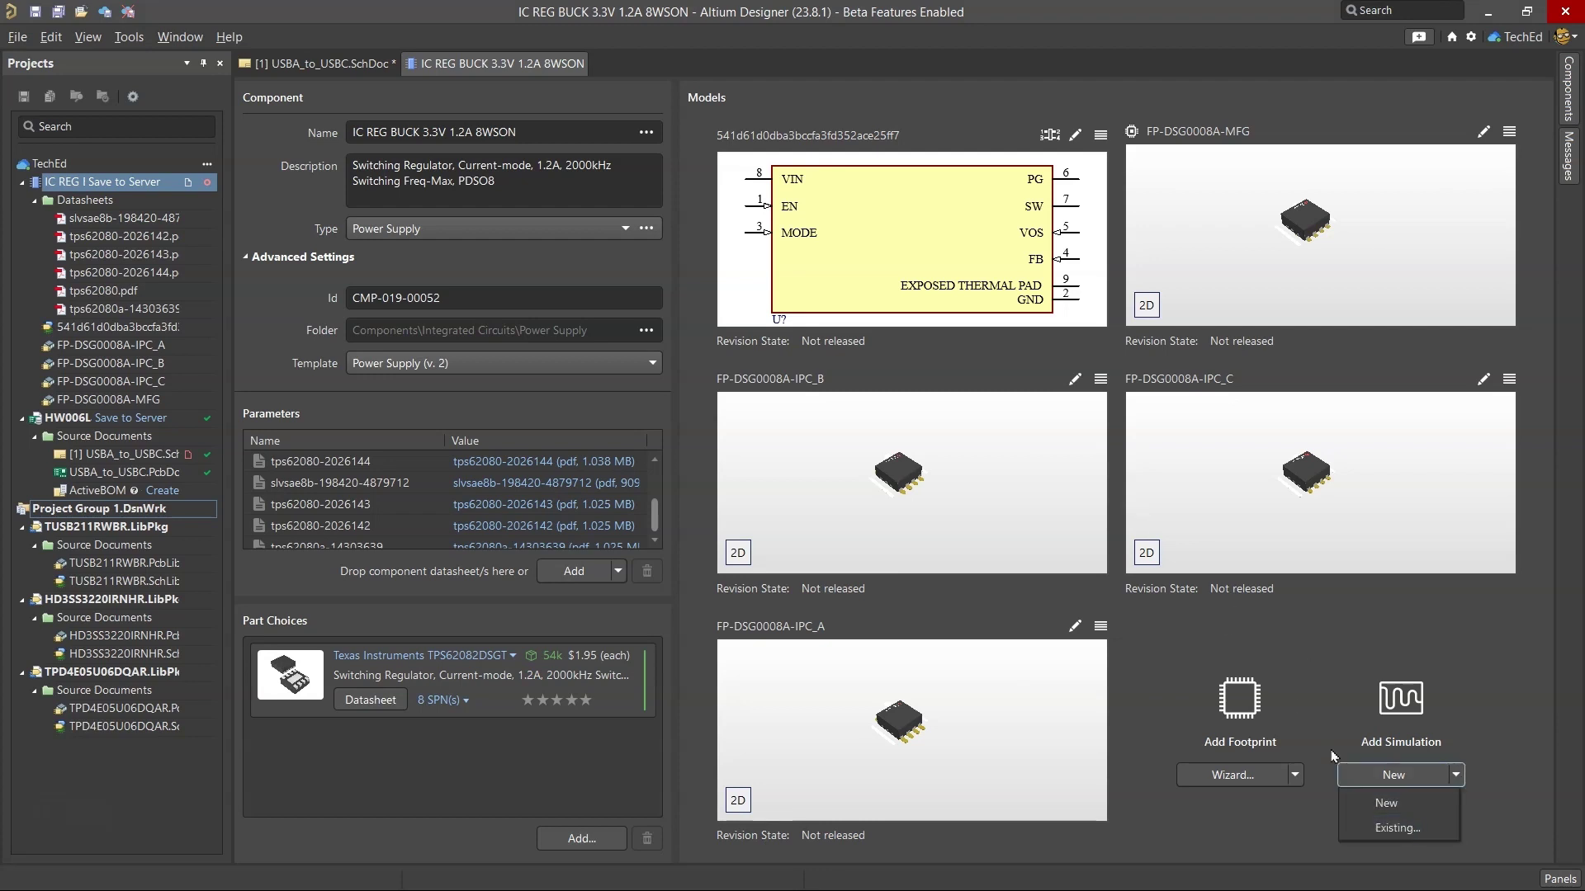
{"action": "left_click", "coordinate": [1397, 828]}
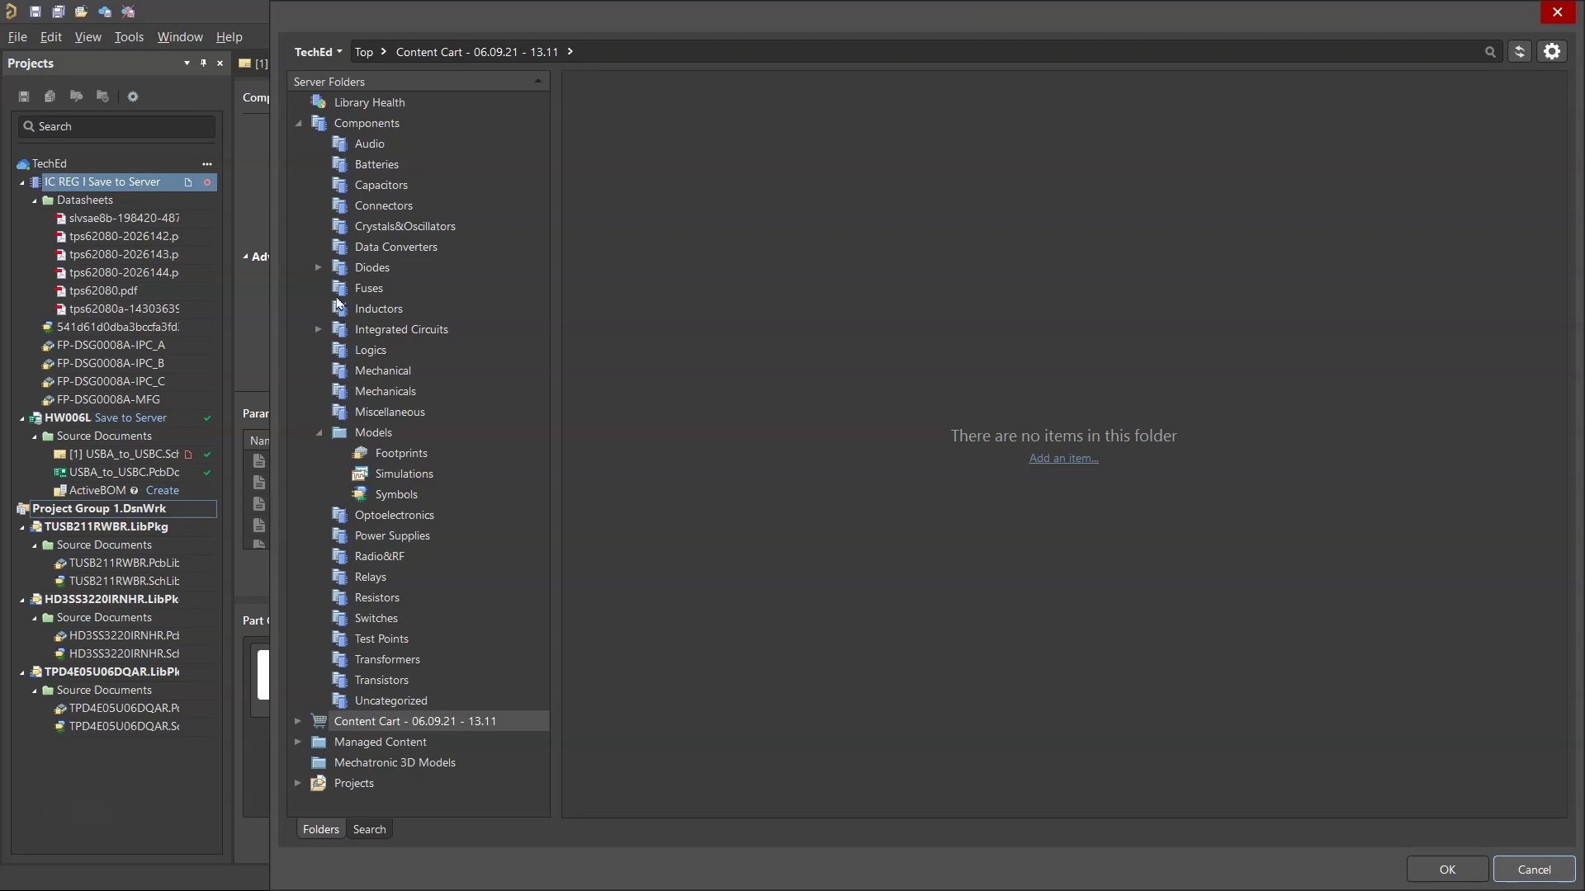
{"action": "left_click", "coordinate": [408, 474]}
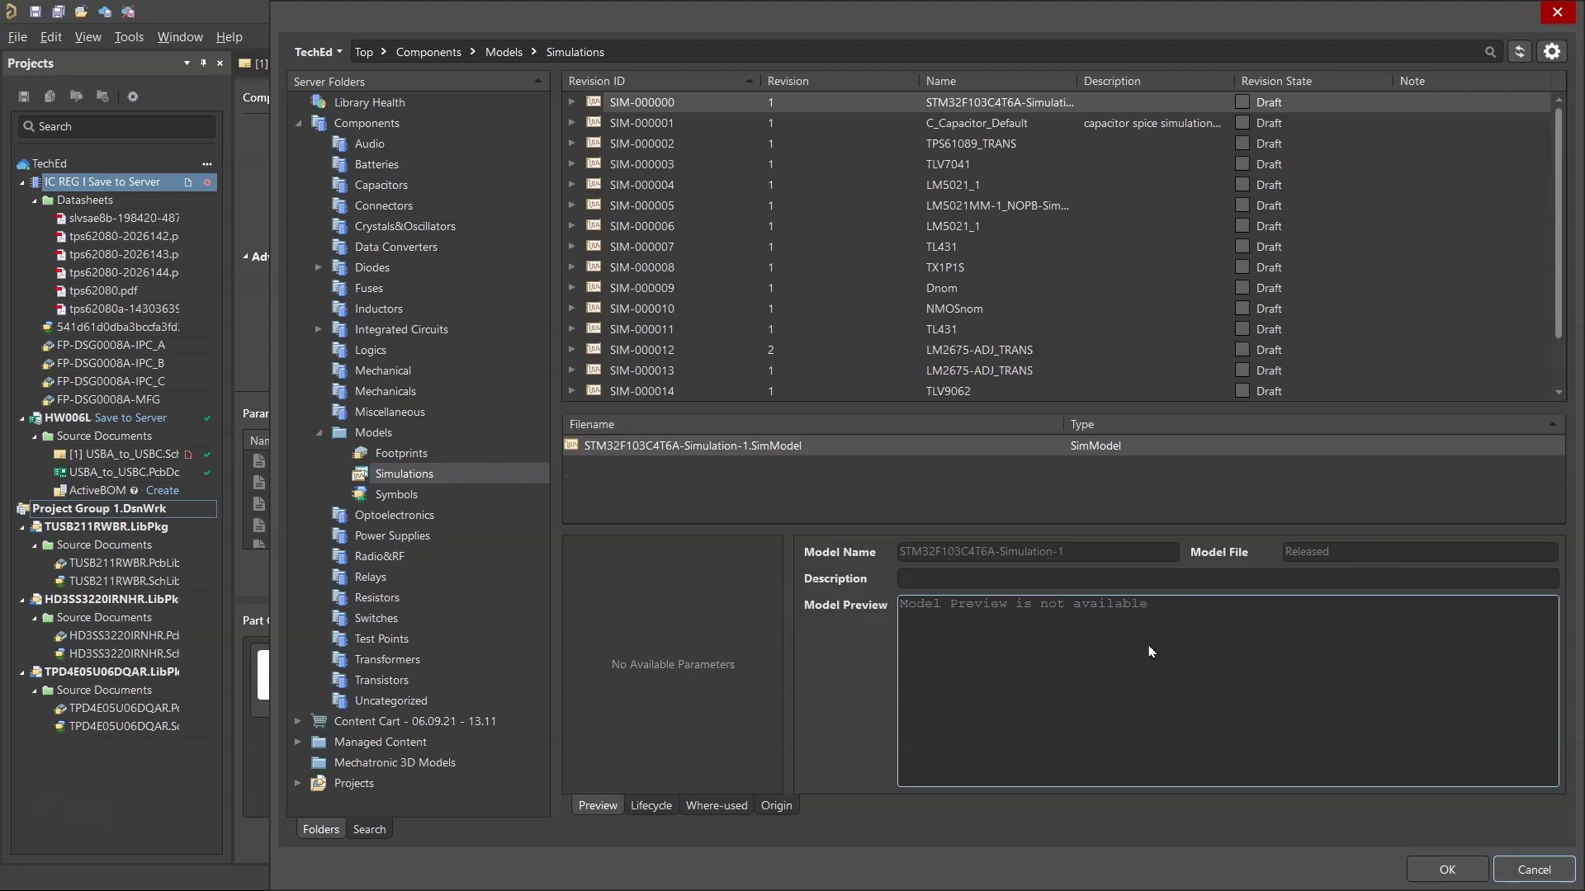
{"action": "key", "text": "Escape"}
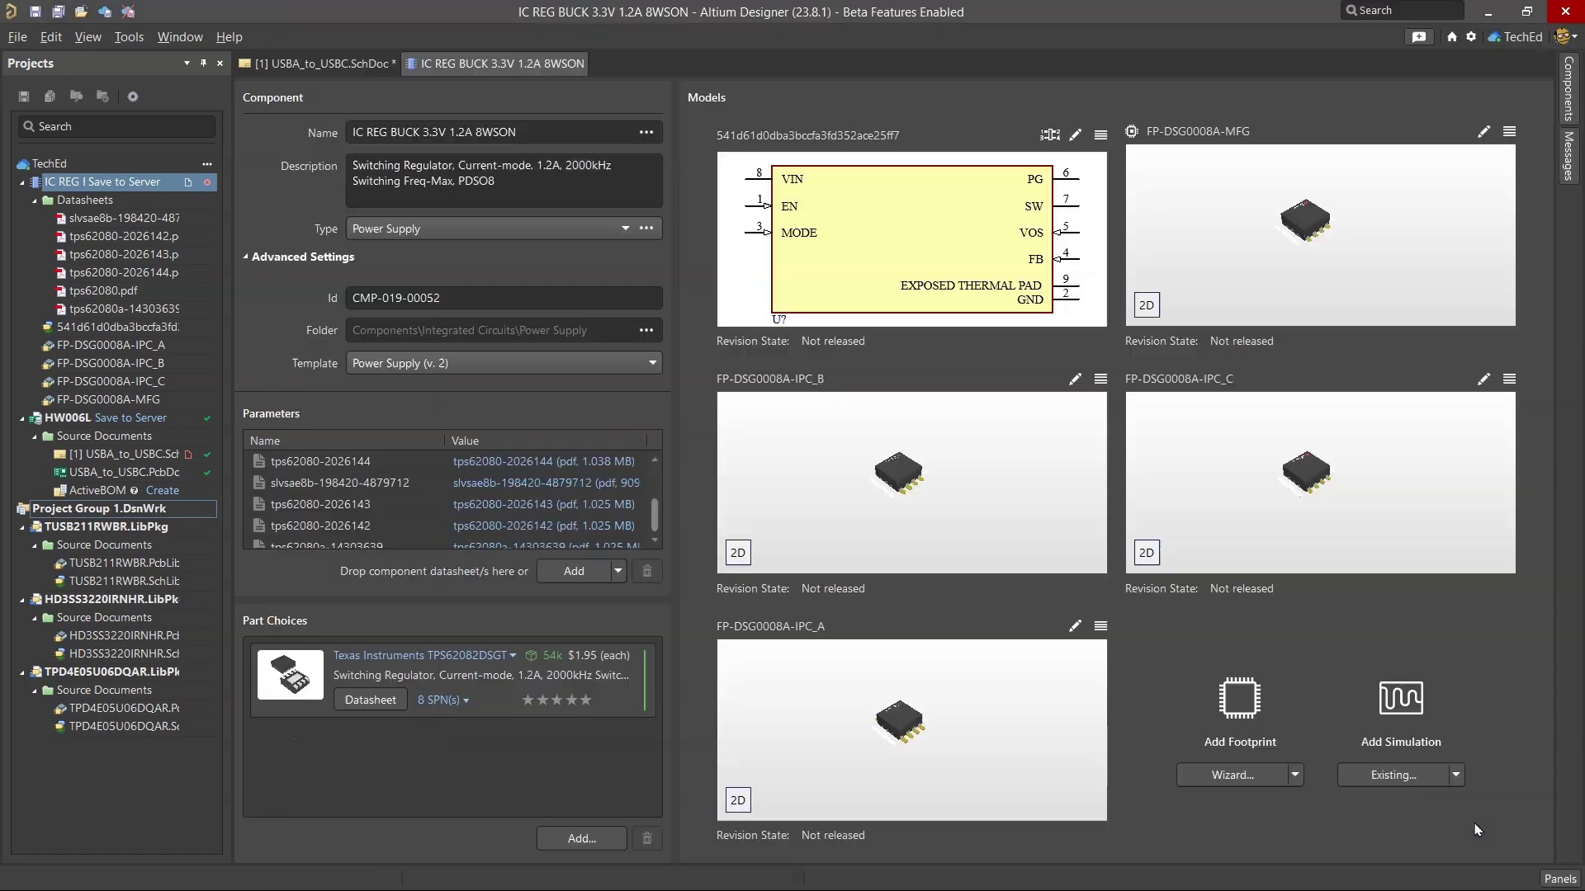
Step: Create a new simulation model IC REG BUCK 3.3V 1.2A 8WSON-Simulation-1 and browse for its file
{"action": "left_click", "coordinate": [1457, 772]}
{"action": "left_click", "coordinate": [1387, 801]}
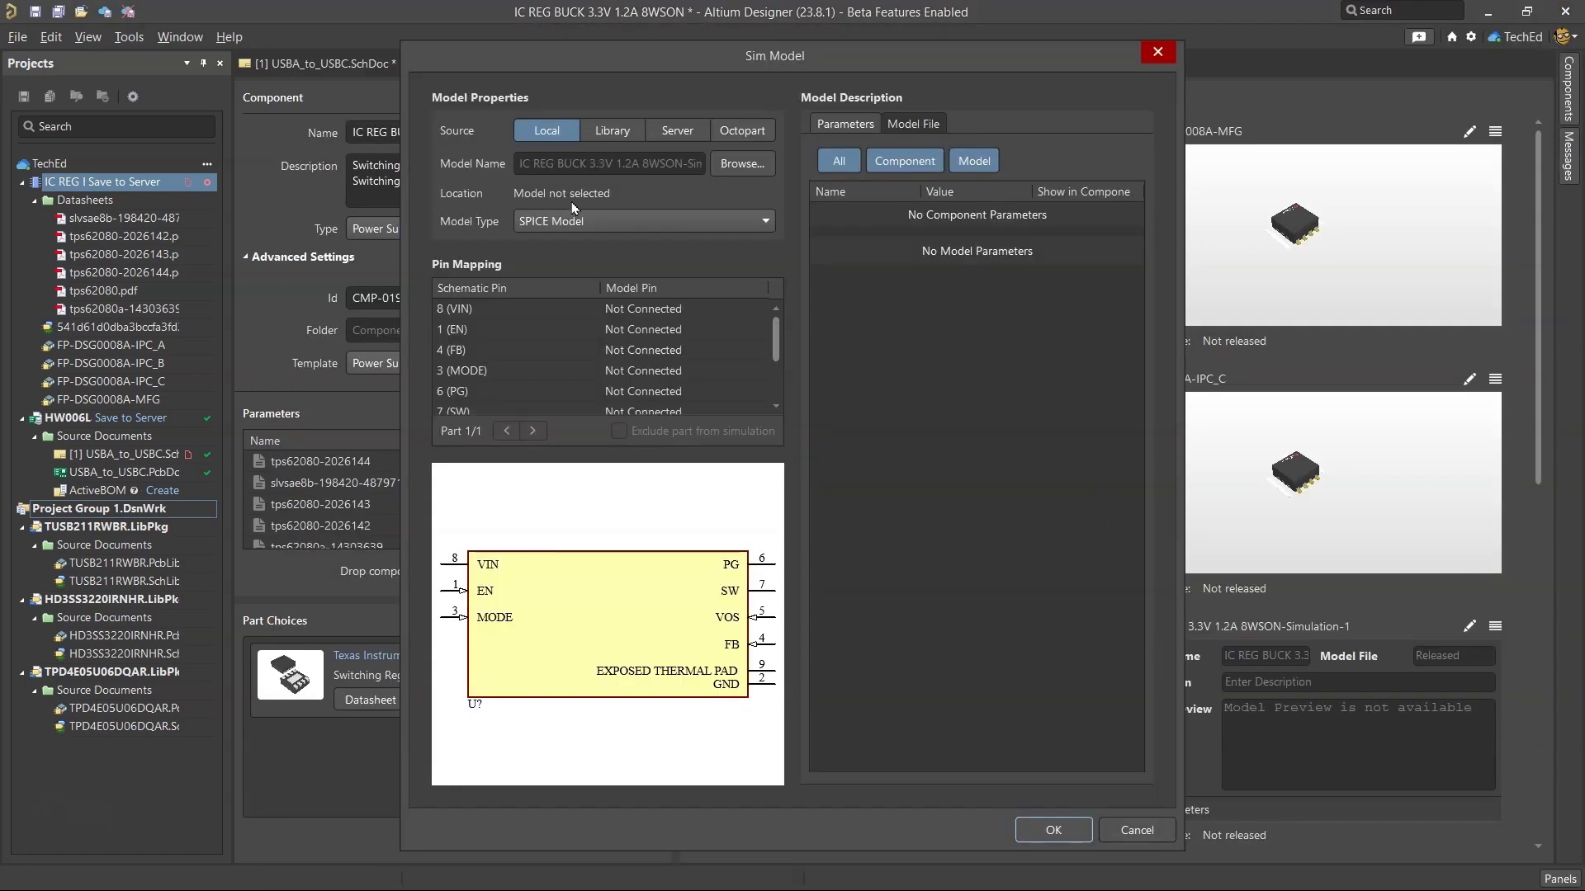
{"action": "left_click", "coordinate": [580, 162]}
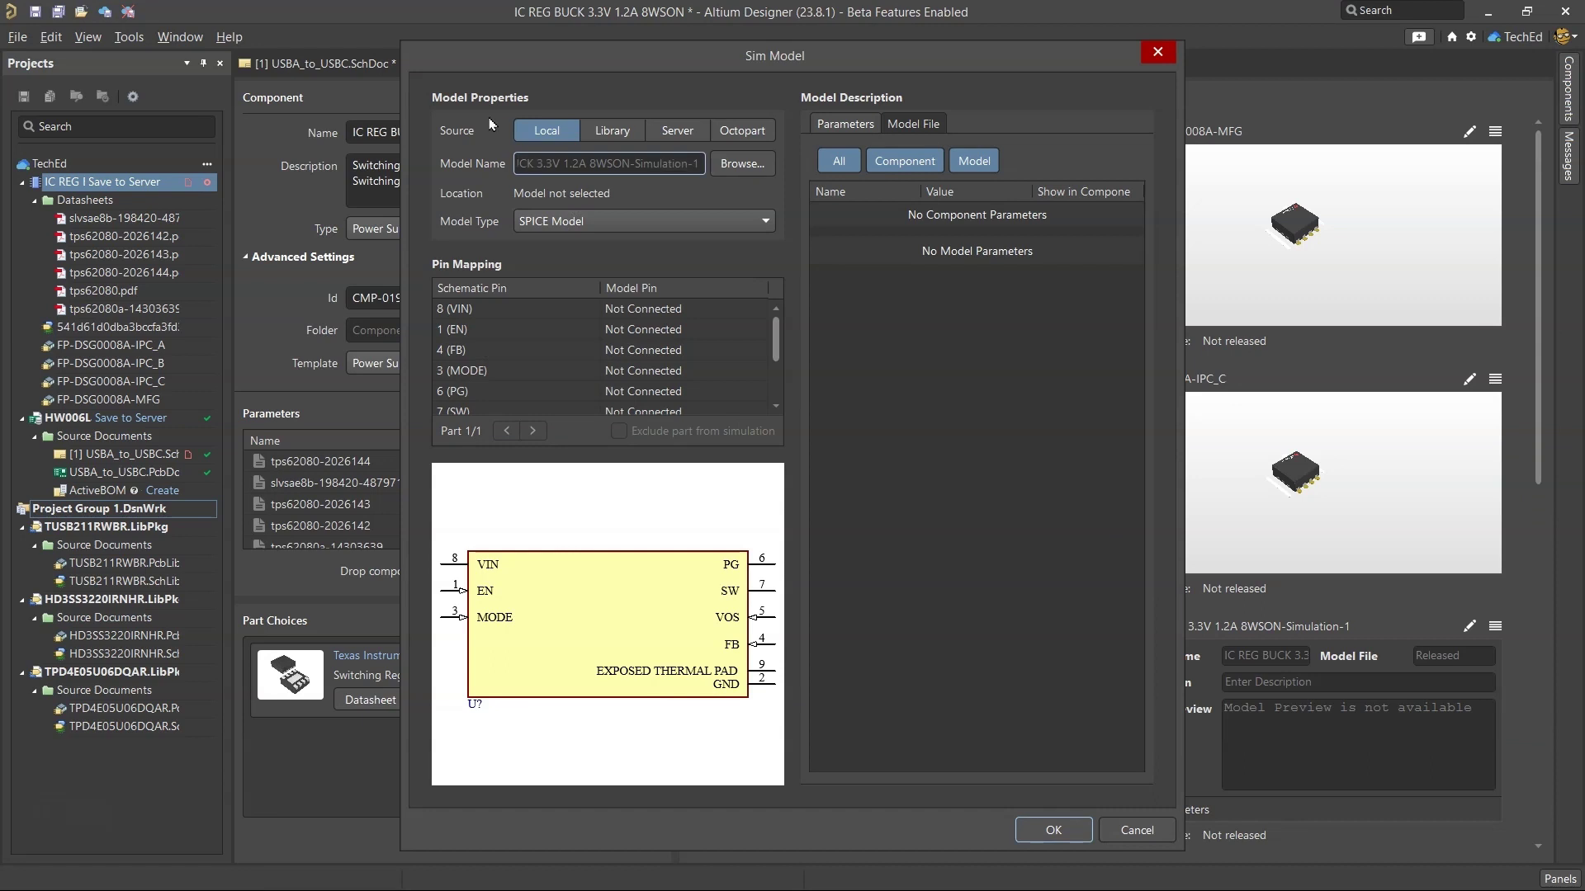
{"action": "left_click", "coordinate": [751, 168]}
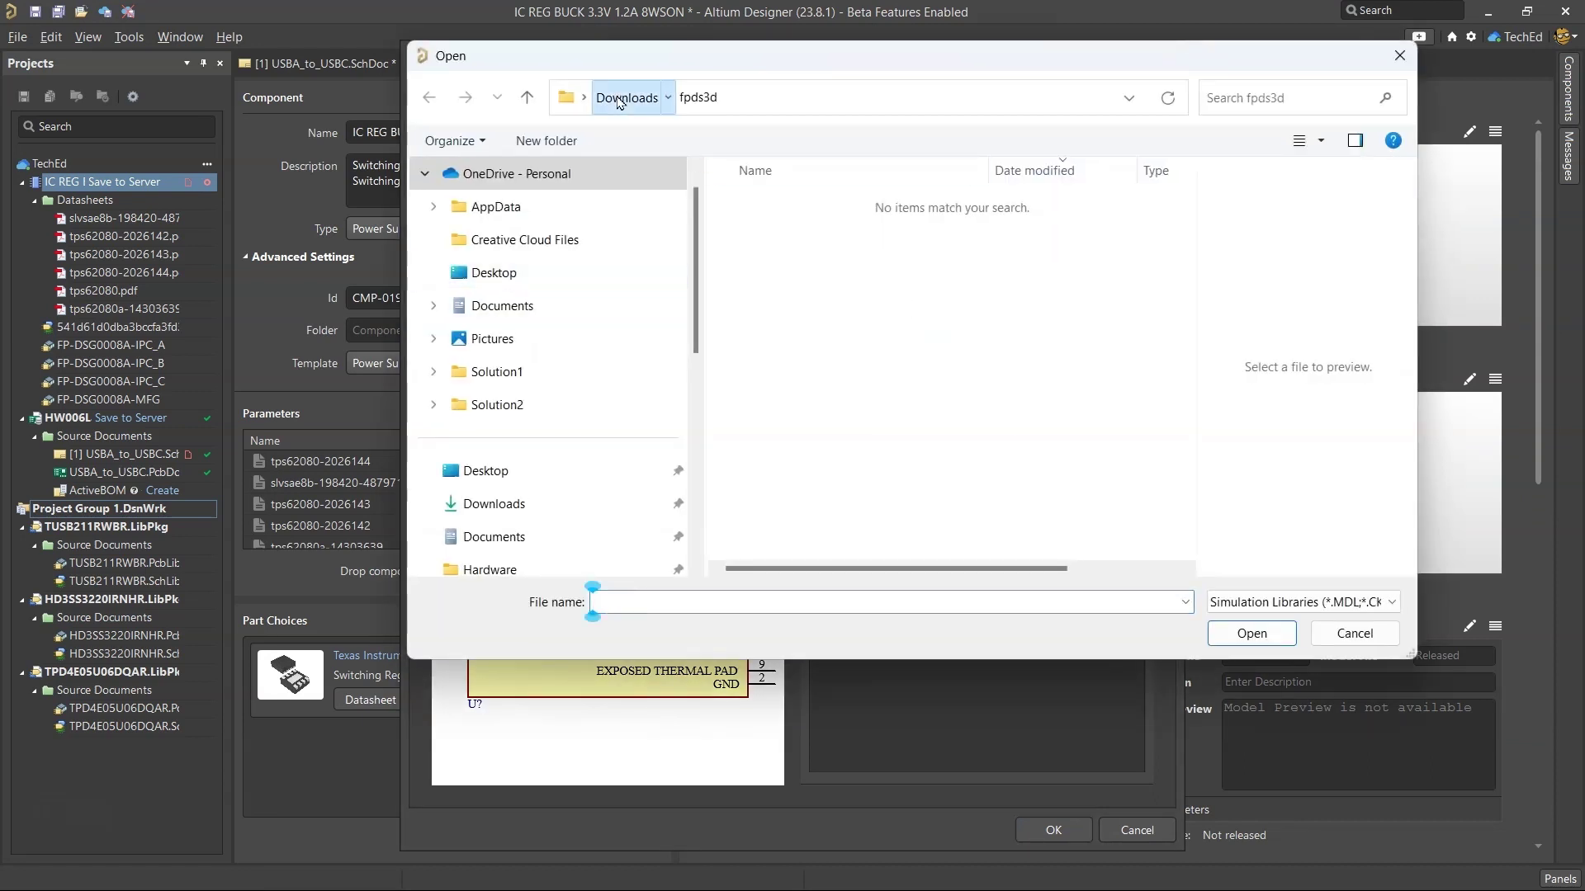
Step: Load TPS62082_TRANS.LIB from the TPS62082_PSPICE_TRANS download folder and select subcircuit TPS62082_TRANS
{"action": "left_click", "coordinate": [625, 107]}
{"action": "double_click", "coordinate": [794, 234]}
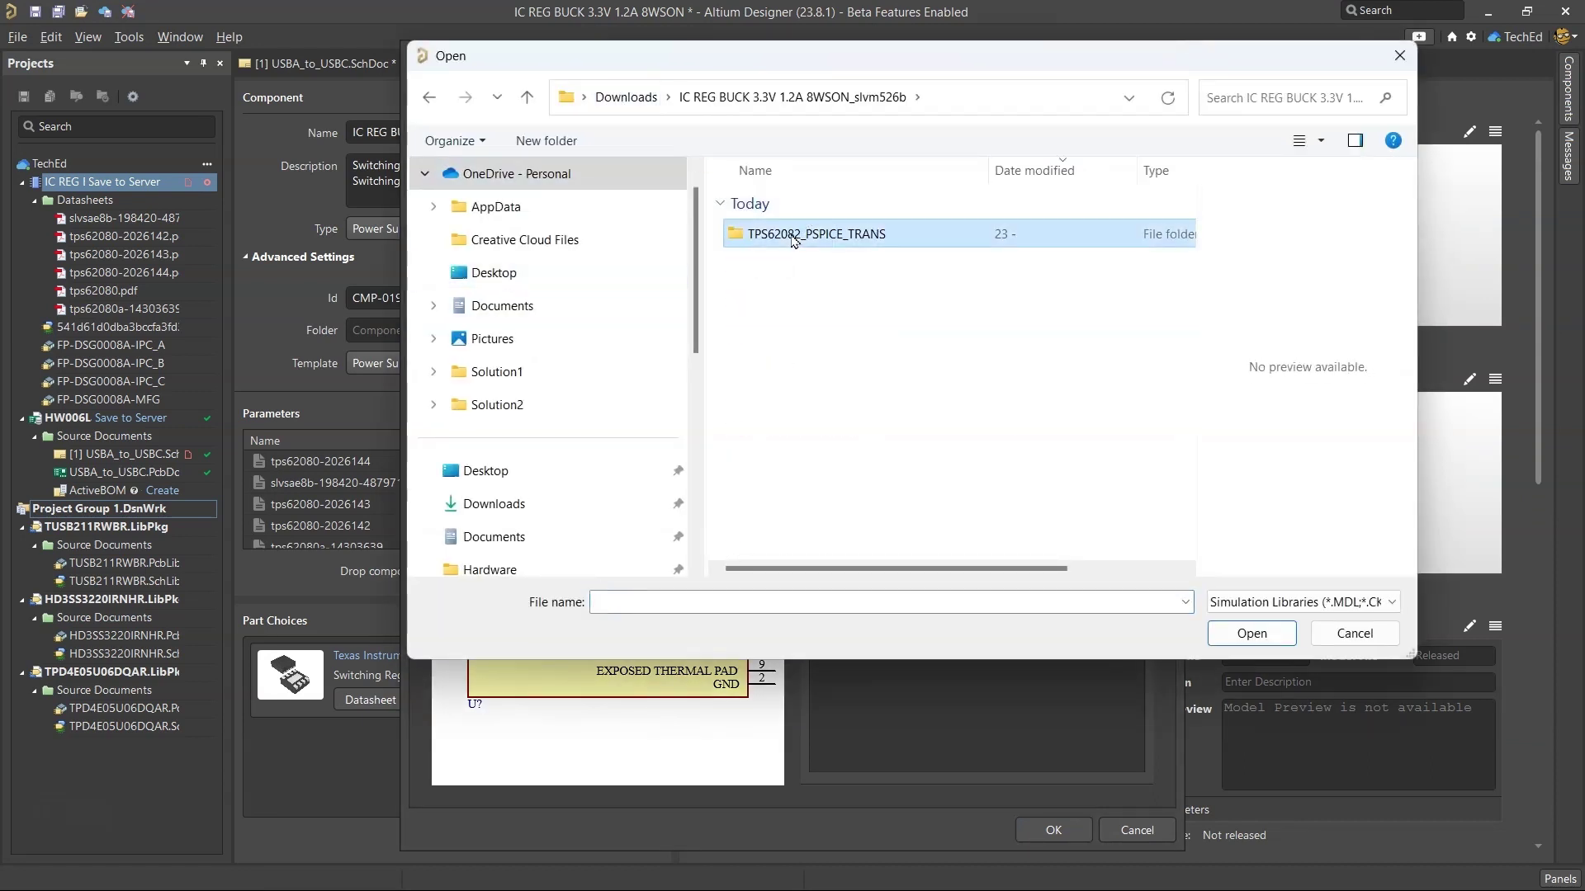
{"action": "double_click", "coordinate": [791, 237]}
{"action": "double_click", "coordinate": [839, 236]}
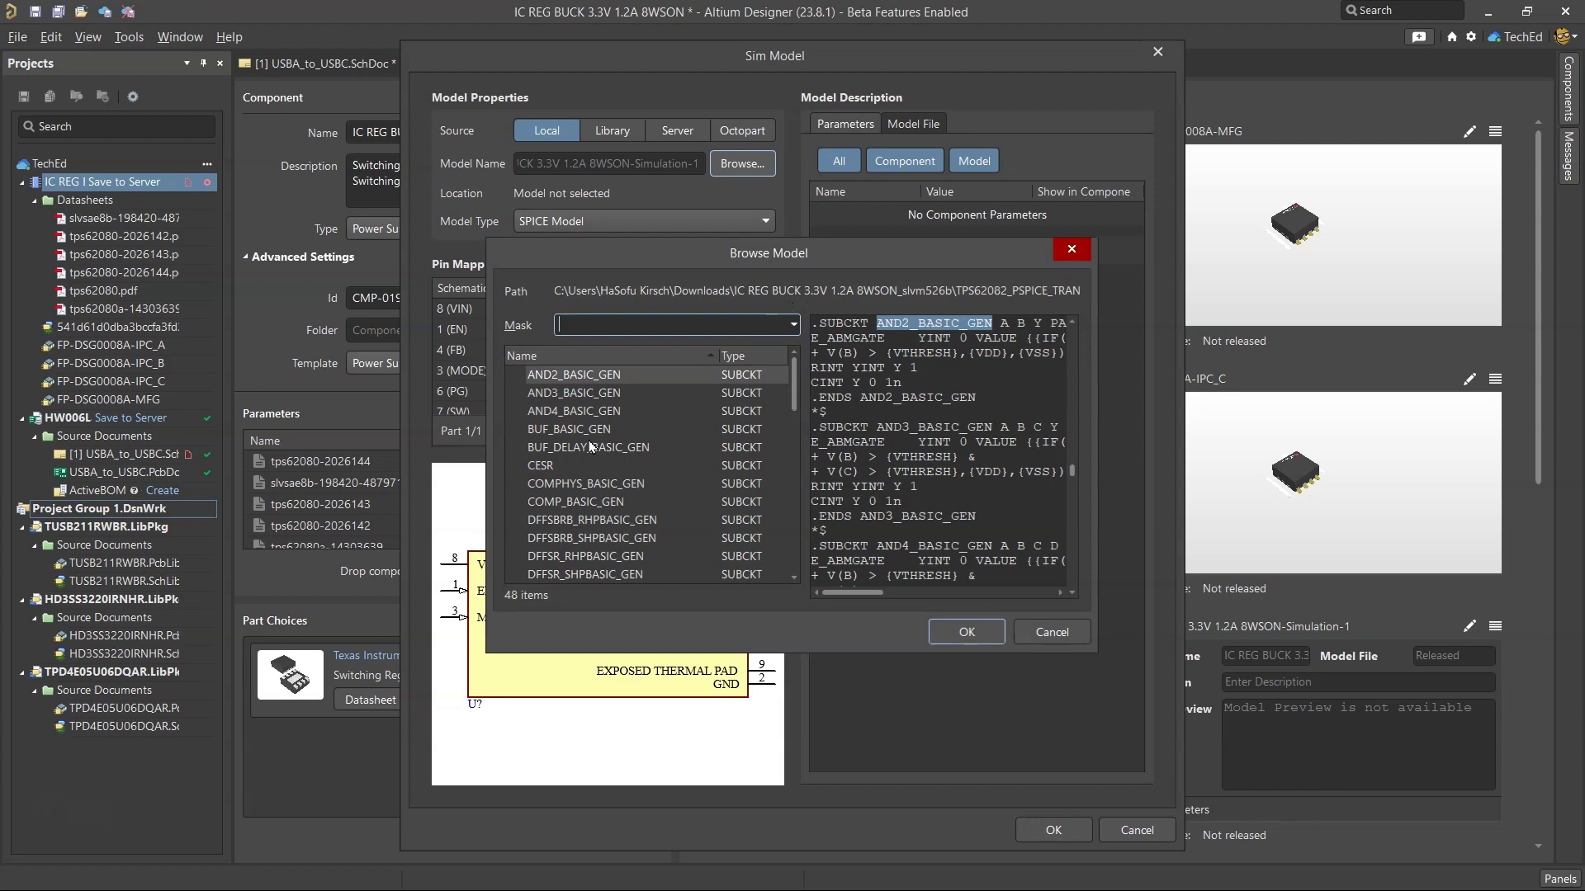
{"action": "scroll", "coordinate": [591, 446], "scroll_direction": "down", "scroll_amount": 12}
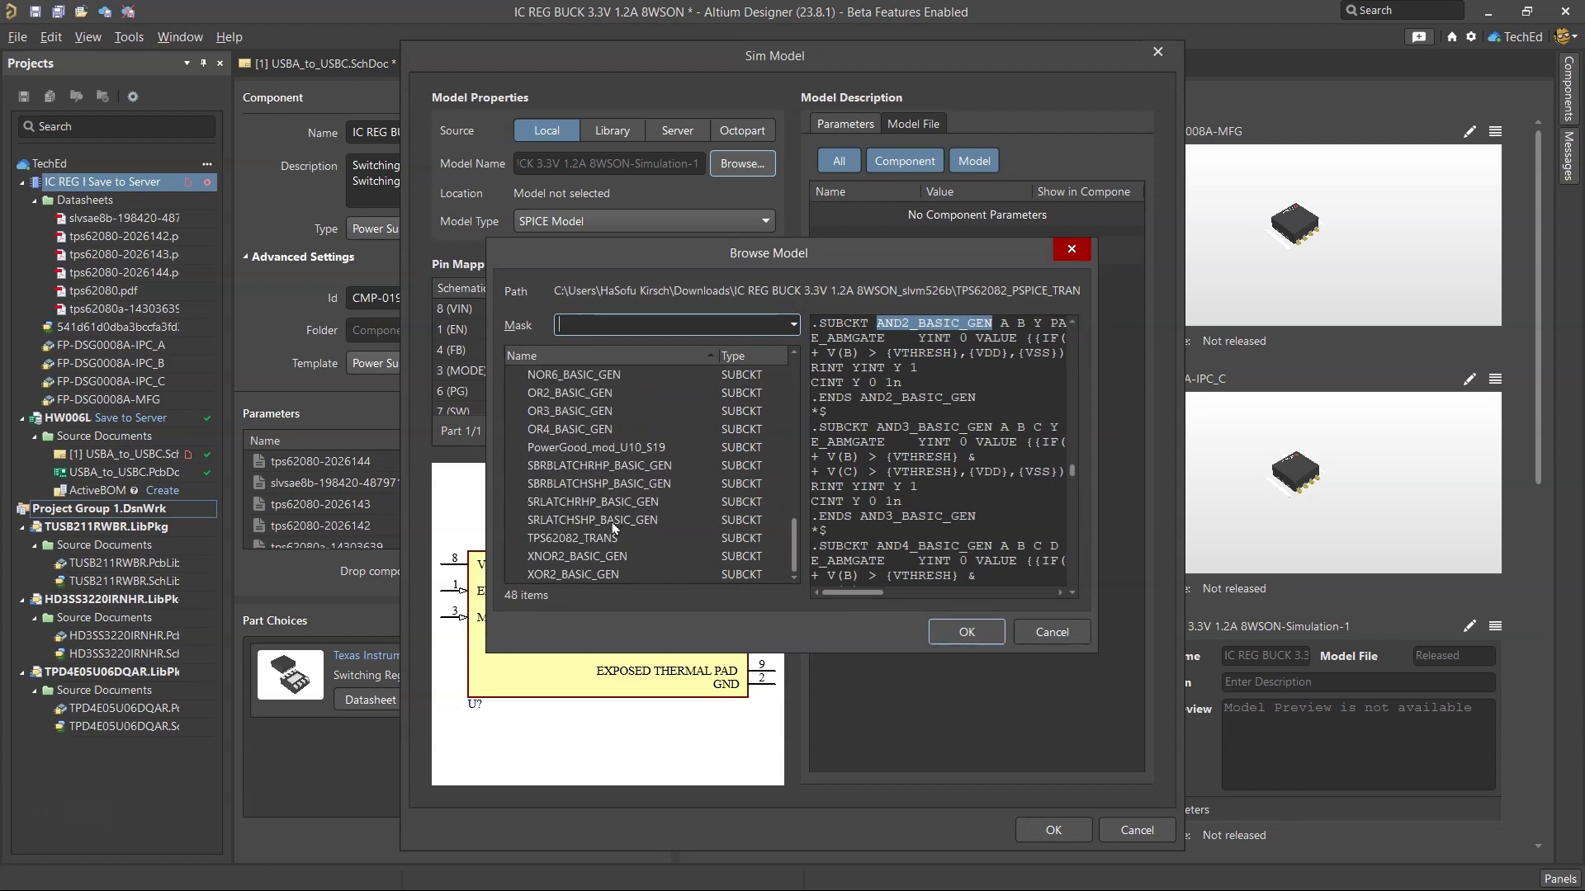
{"action": "scroll", "coordinate": [615, 526], "scroll_direction": "up", "scroll_amount": 5}
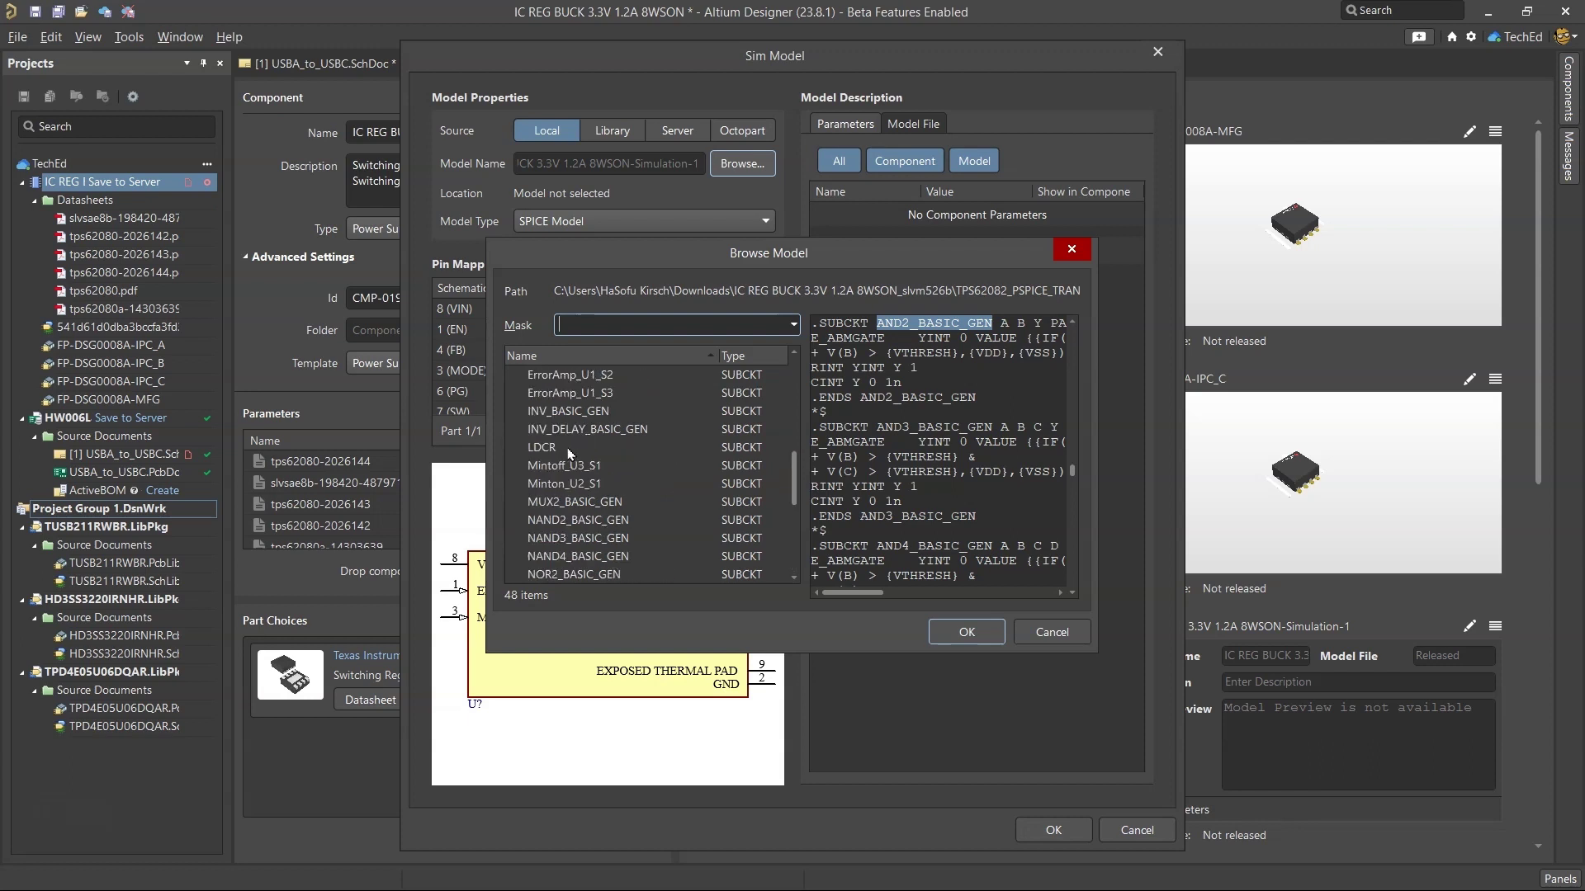
{"action": "scroll", "coordinate": [568, 452], "scroll_direction": "up", "scroll_amount": 4}
{"action": "scroll", "coordinate": [577, 432], "scroll_direction": "up", "scroll_amount": 3}
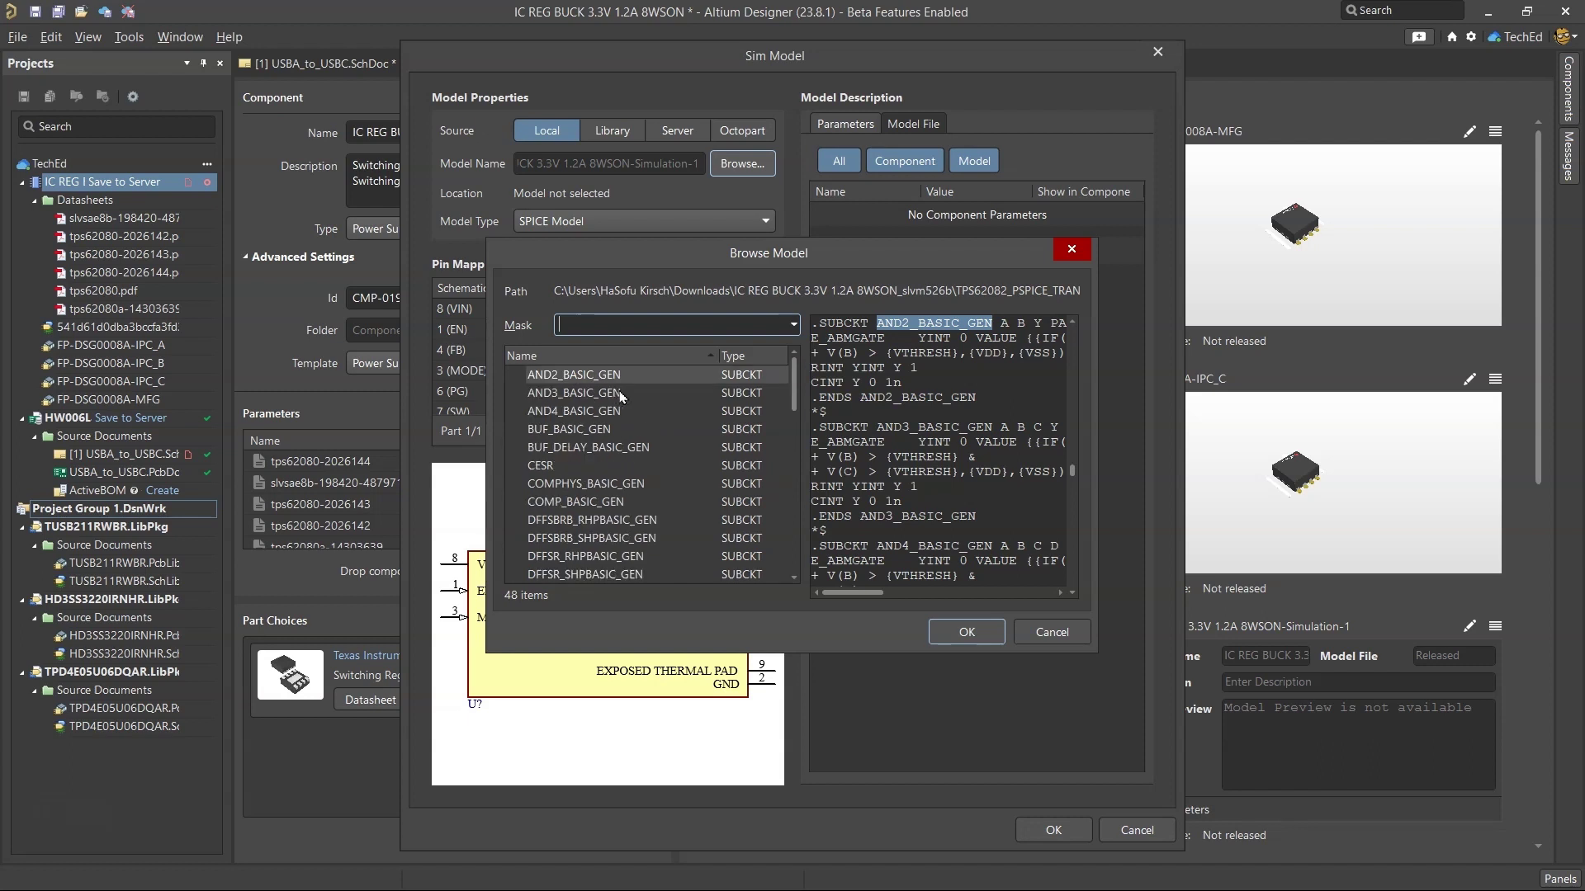
{"action": "scroll", "coordinate": [629, 401], "scroll_direction": "down", "scroll_amount": 12}
{"action": "left_click", "coordinate": [569, 538]}
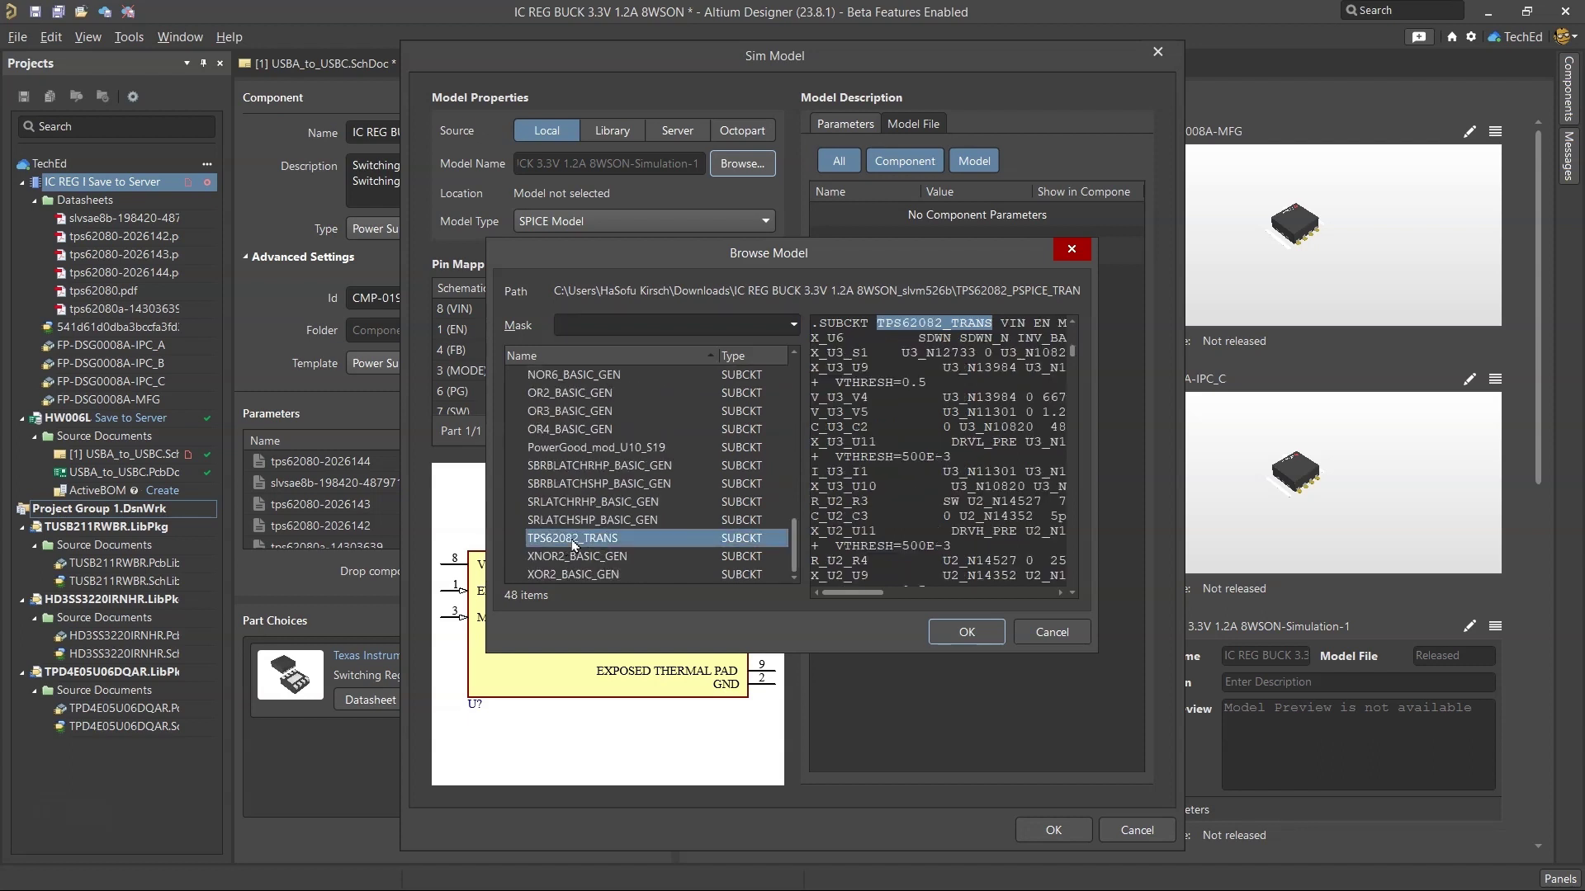
Step: Use TPS62082_TRANS and map VIN to model pin 1, EN to 2, FB to 9
{"action": "left_click", "coordinate": [970, 632]}
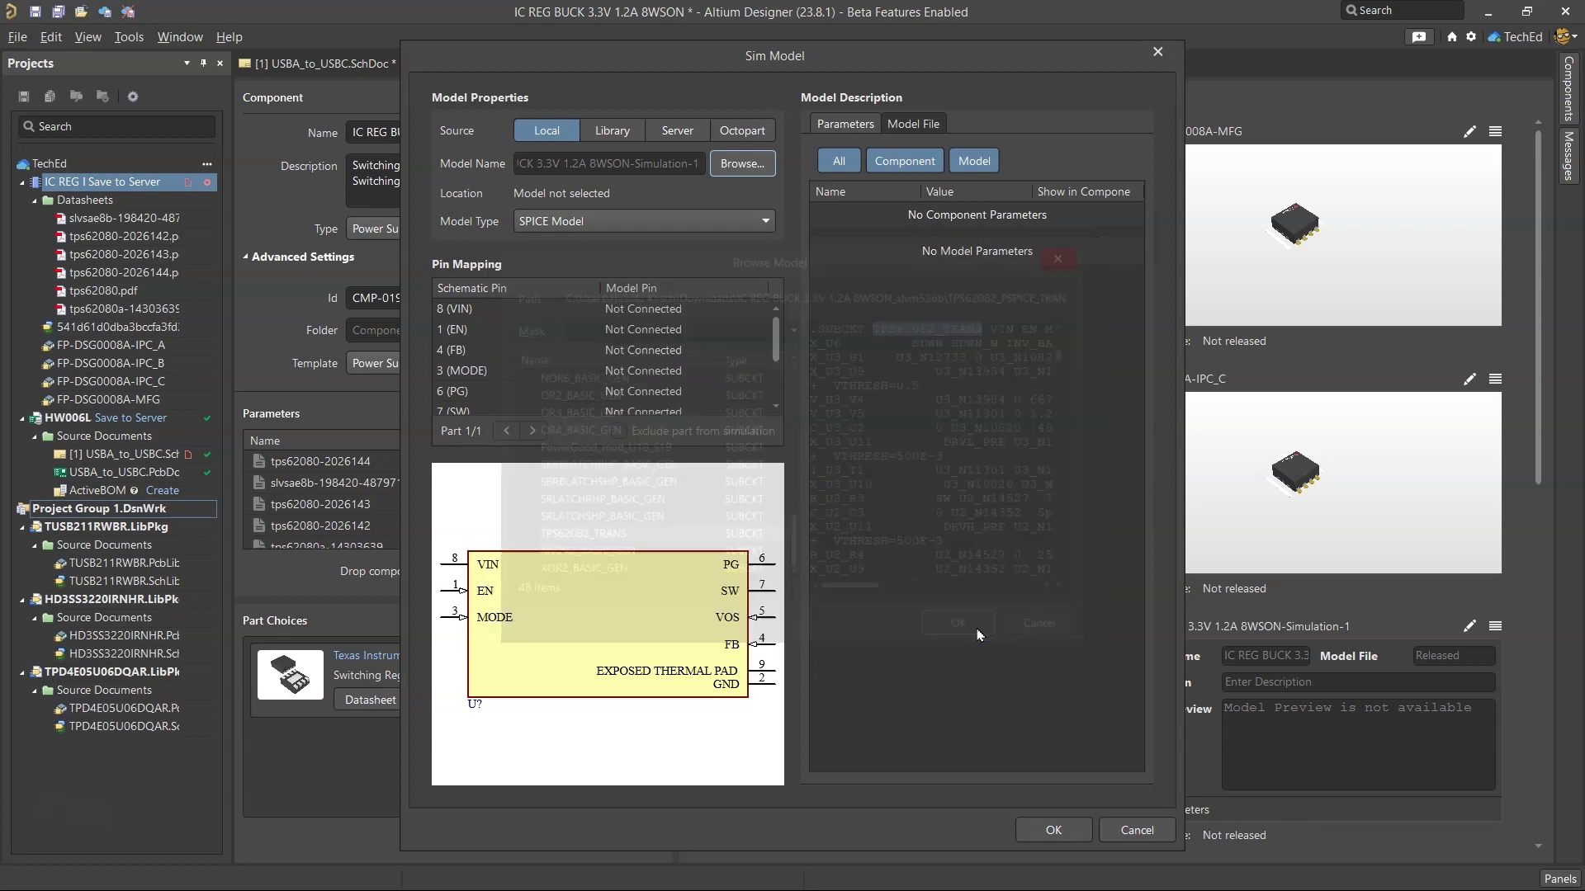
{"action": "left_click", "coordinate": [684, 313]}
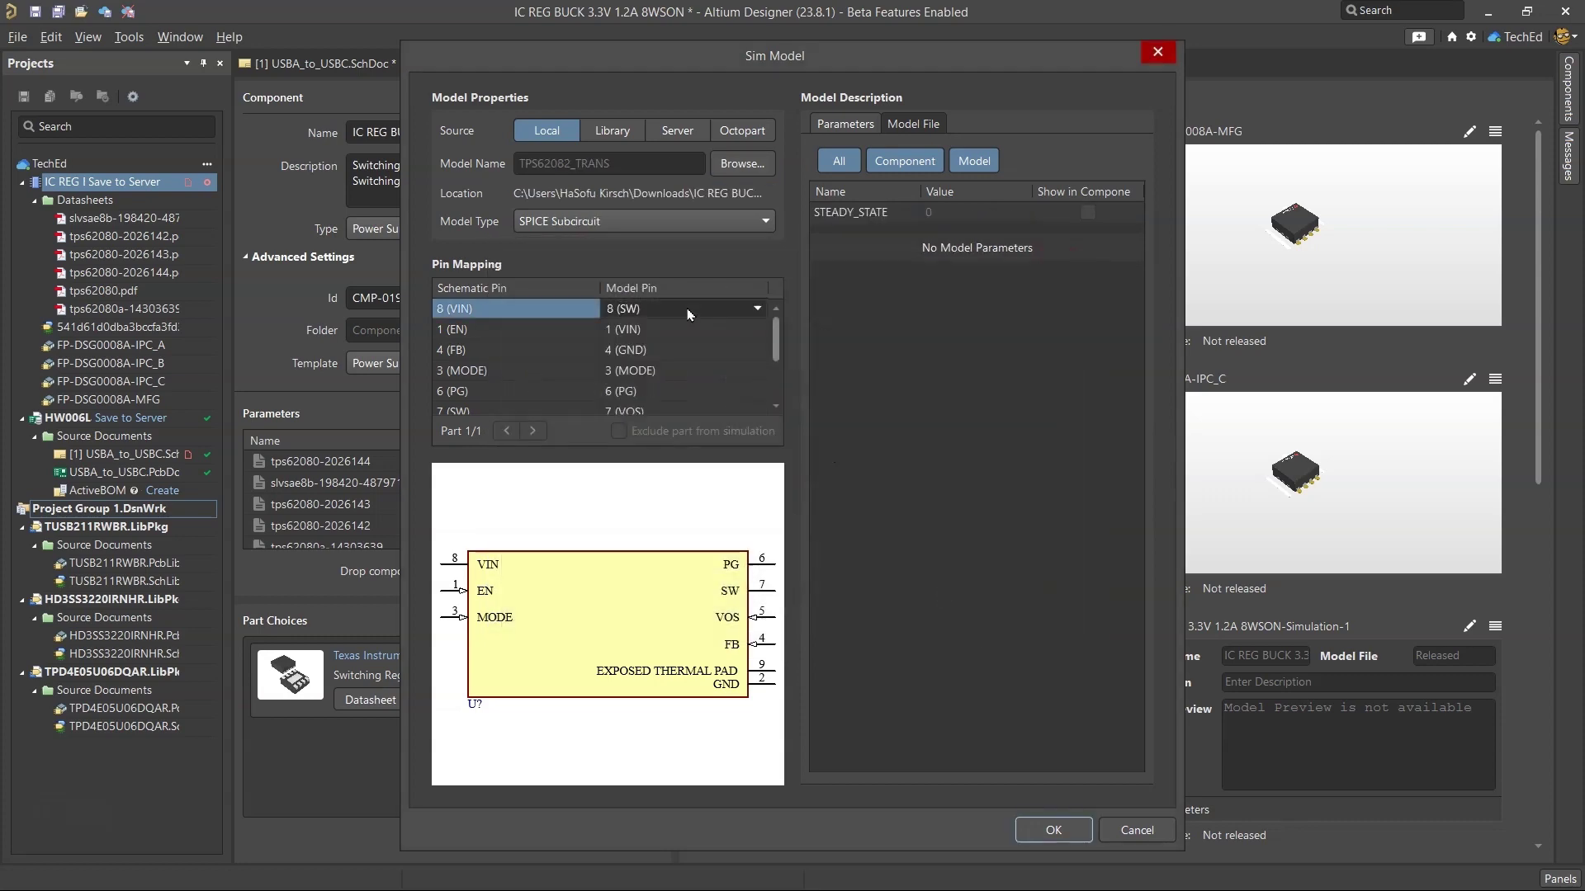
{"action": "left_click", "coordinate": [708, 312]}
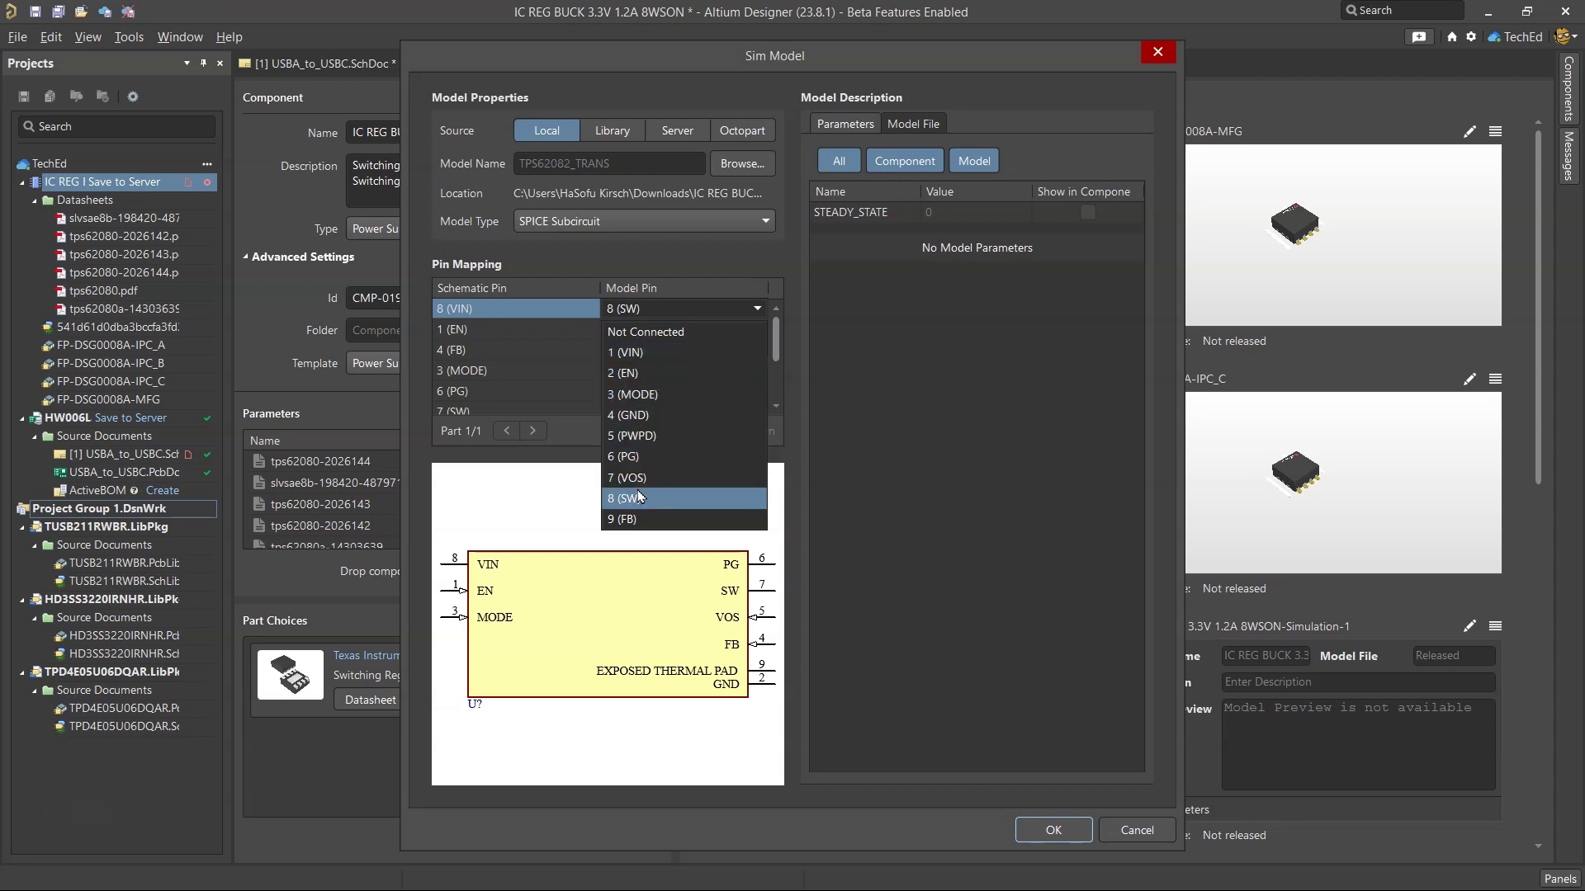
{"action": "left_click", "coordinate": [640, 355]}
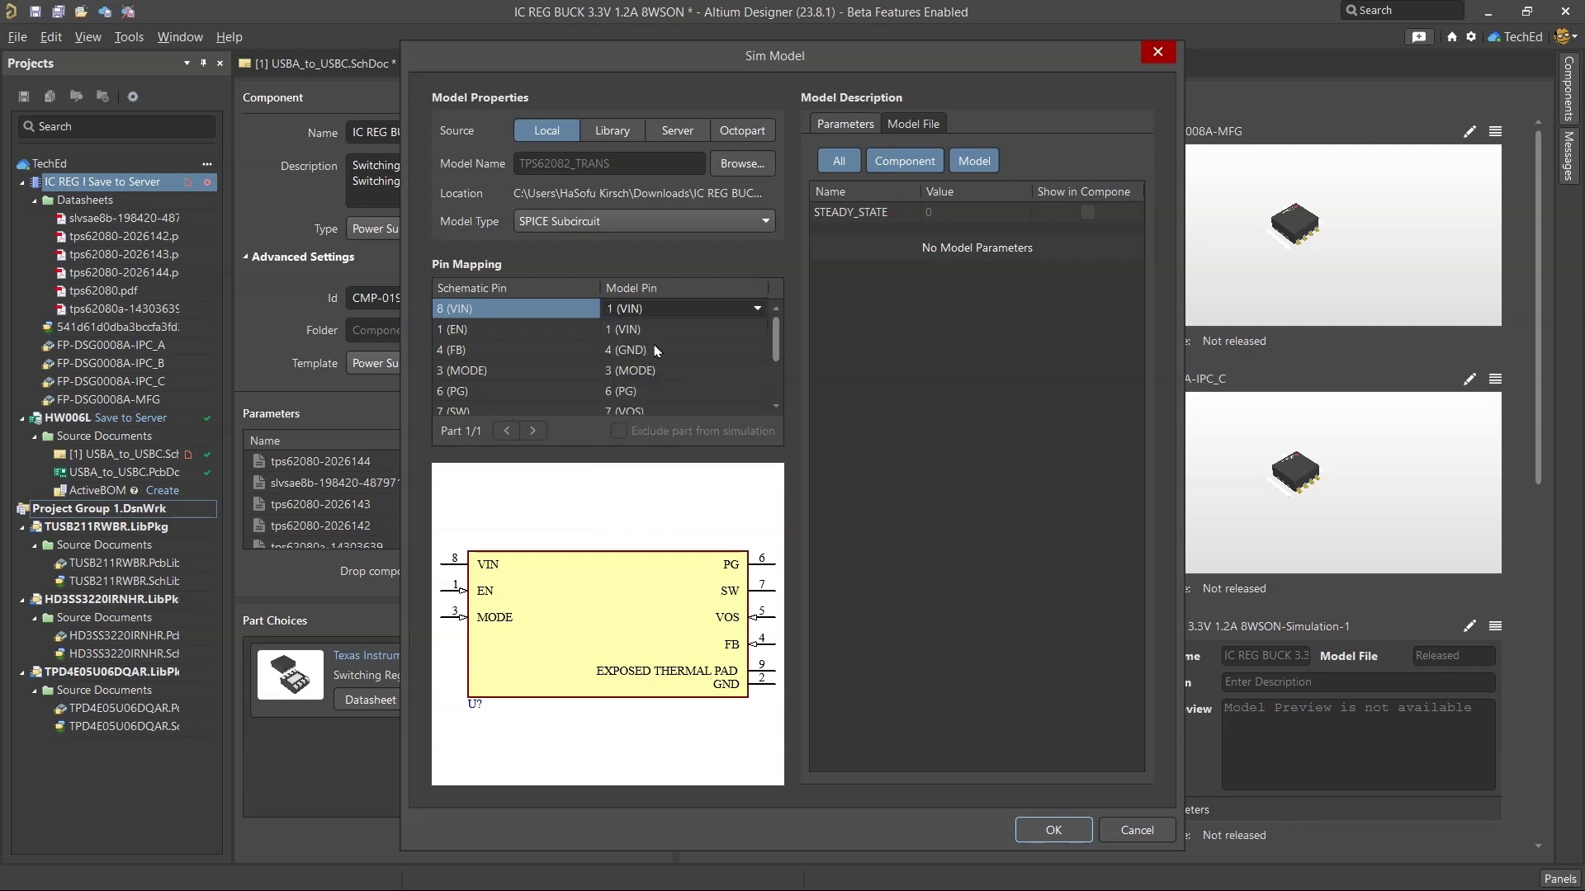
{"action": "left_click", "coordinate": [674, 329]}
{"action": "left_click", "coordinate": [669, 390]}
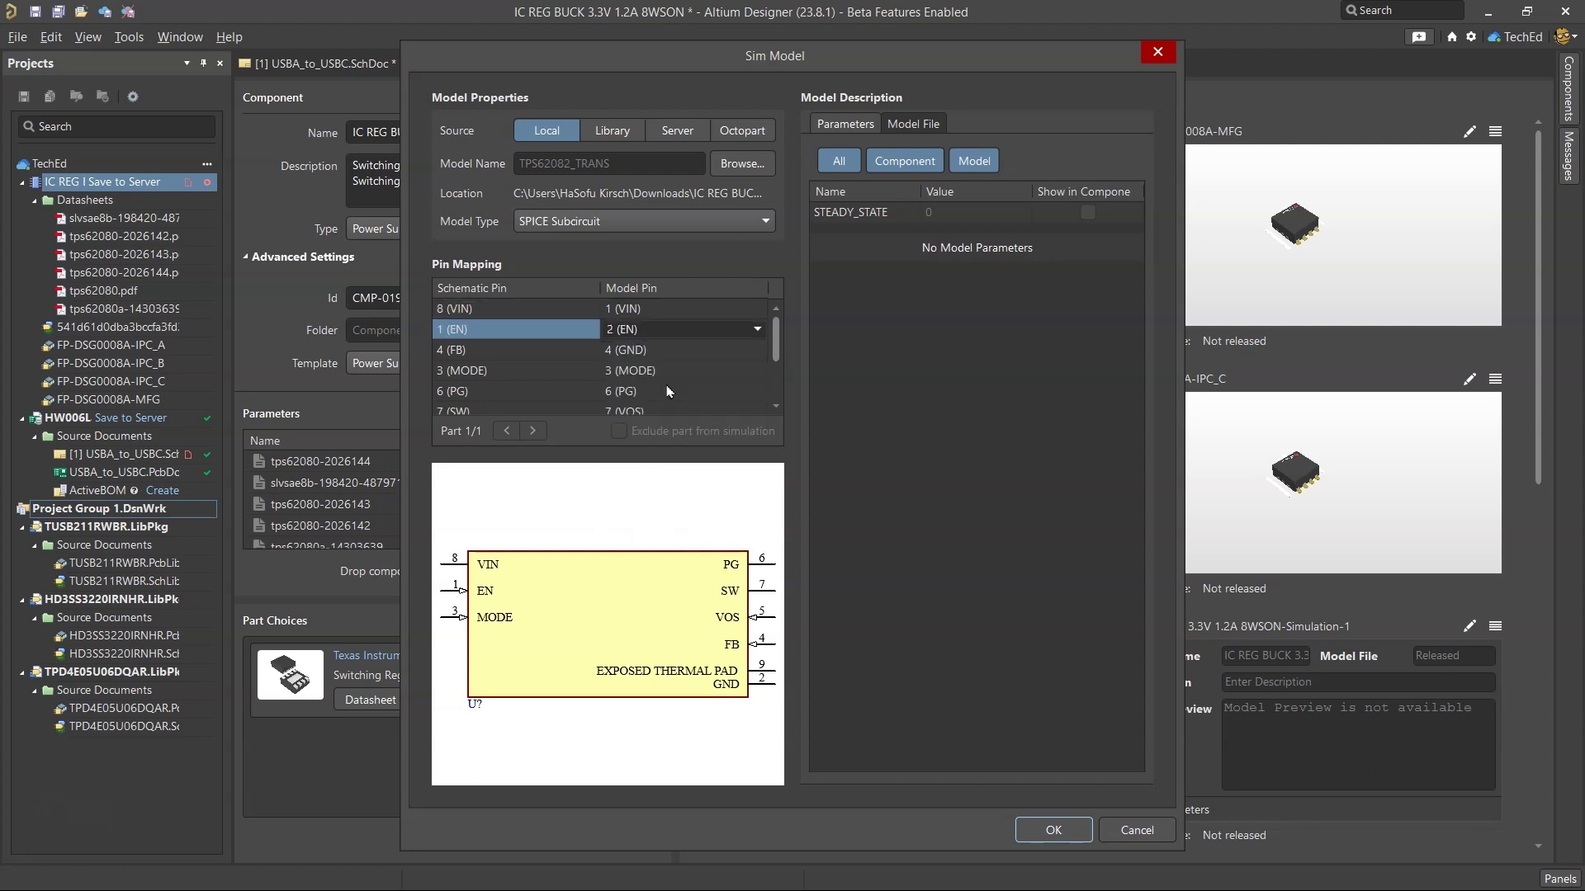
{"action": "left_click", "coordinate": [674, 356]}
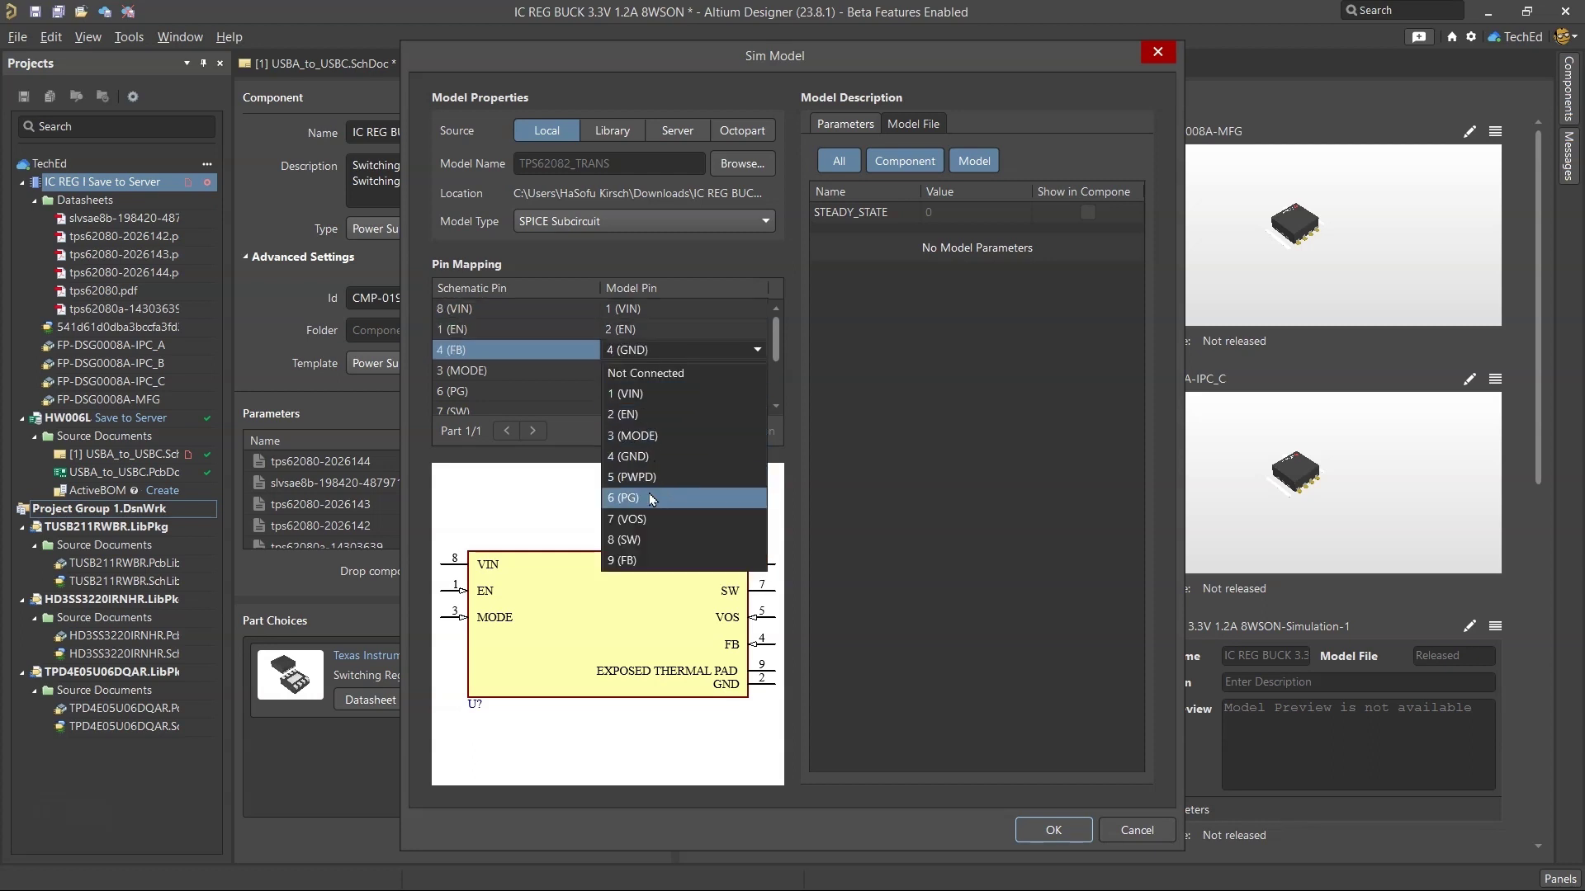
{"action": "left_click", "coordinate": [647, 560]}
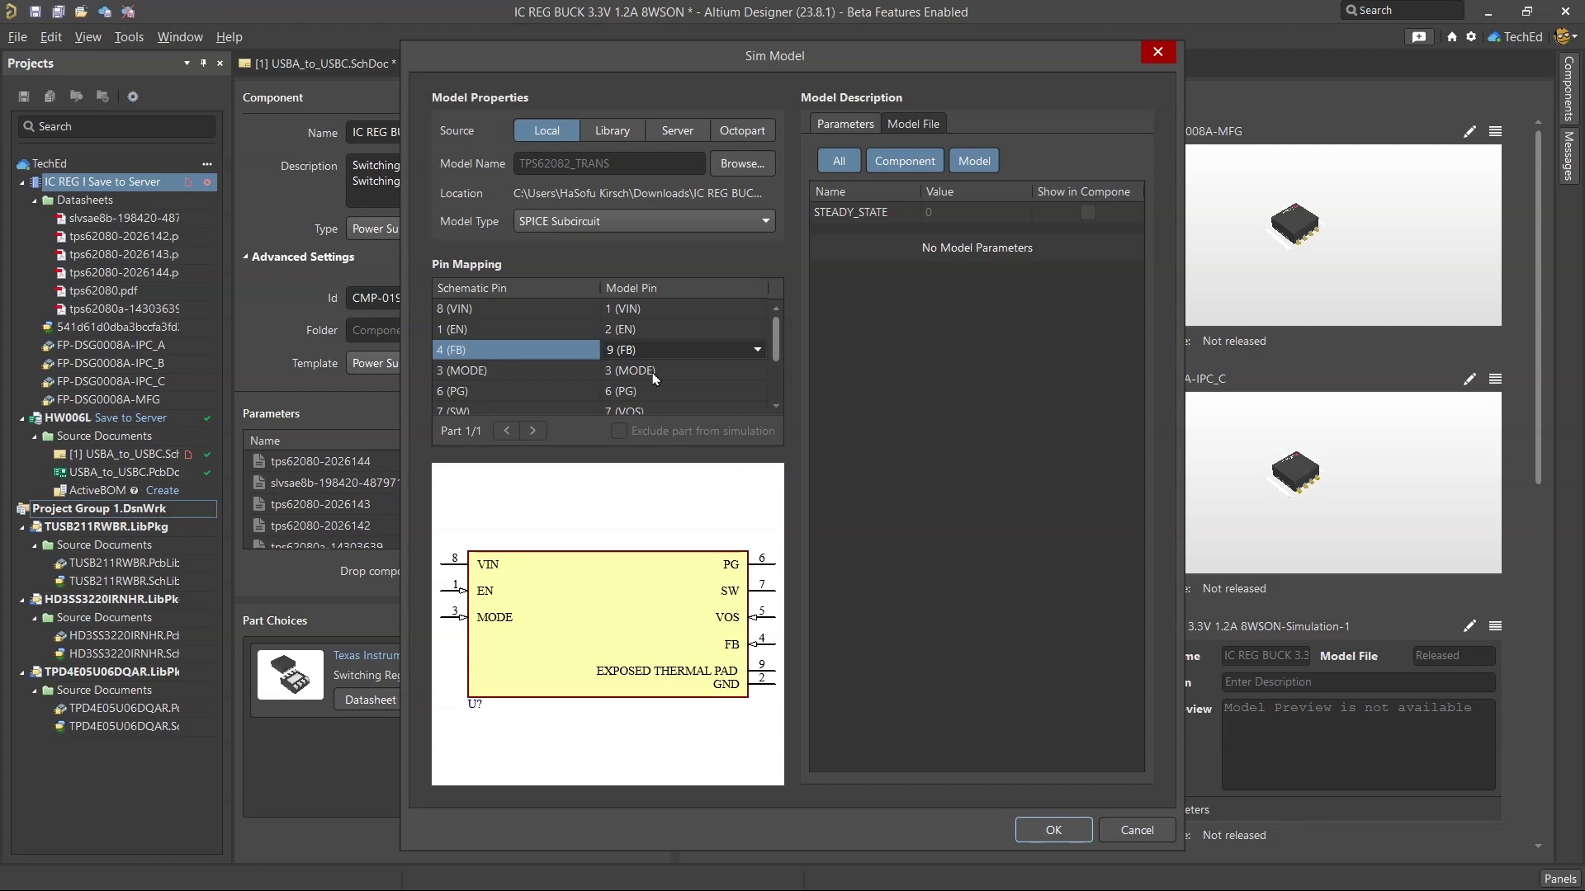
Step: Keep MODE on model pin 3 and map SW to pin 8, VOS to pin 7
{"action": "left_click_drag", "start_coordinate": [778, 325], "coordinate": [783, 355]}
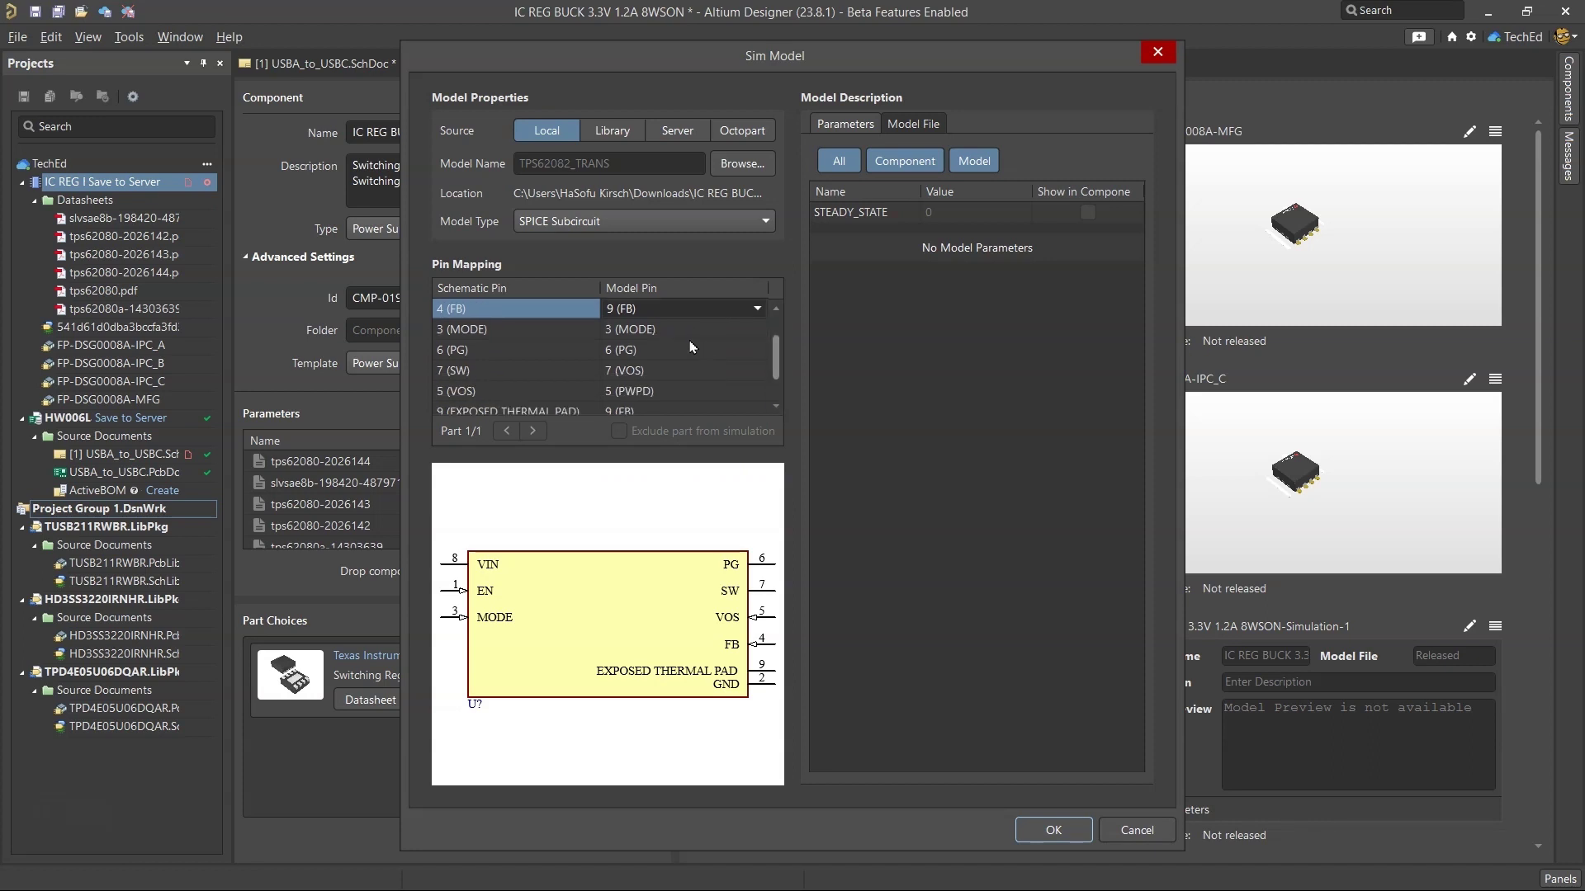
{"action": "left_click", "coordinate": [655, 331]}
{"action": "left_click", "coordinate": [654, 331]}
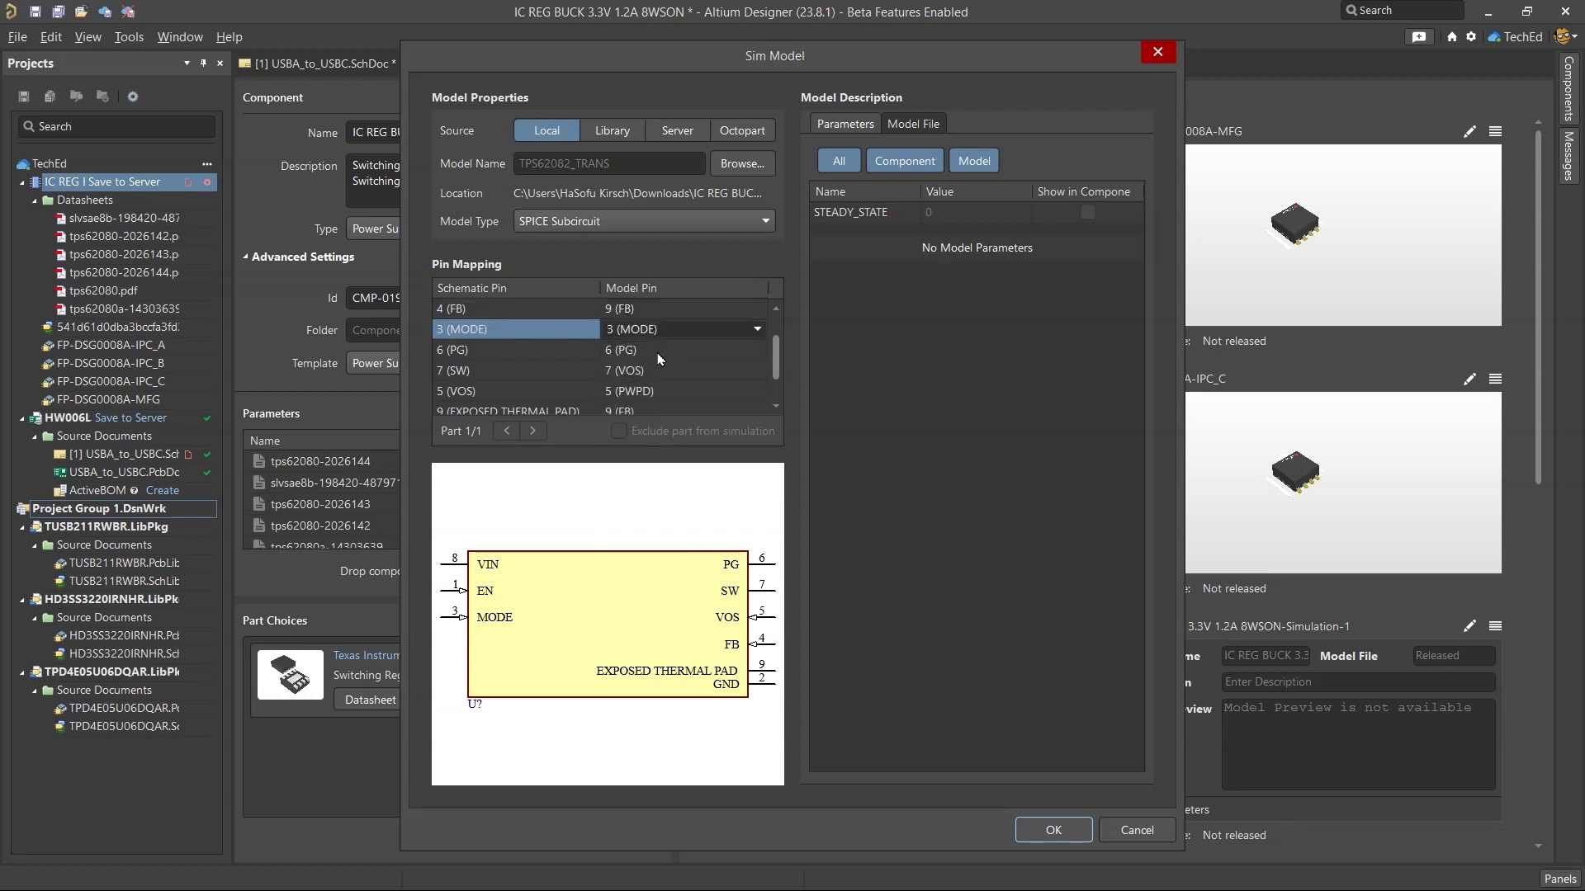
{"action": "left_click", "coordinate": [676, 370]}
{"action": "left_click", "coordinate": [675, 371]}
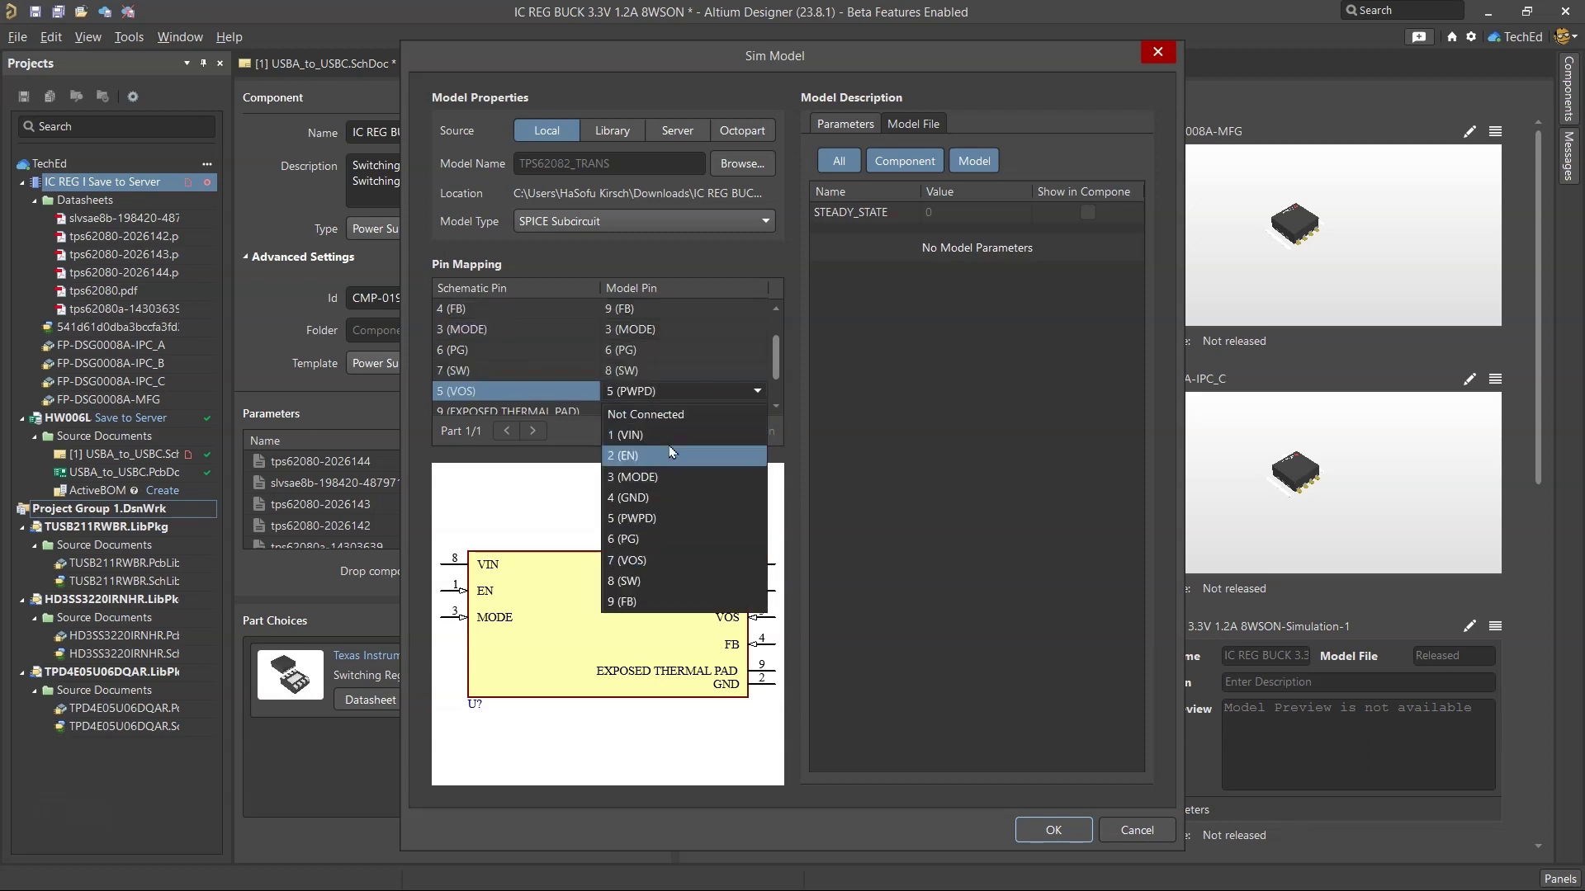
{"action": "left_click", "coordinate": [652, 560]}
{"action": "left_click", "coordinate": [675, 391]}
{"action": "left_click", "coordinate": [668, 569]}
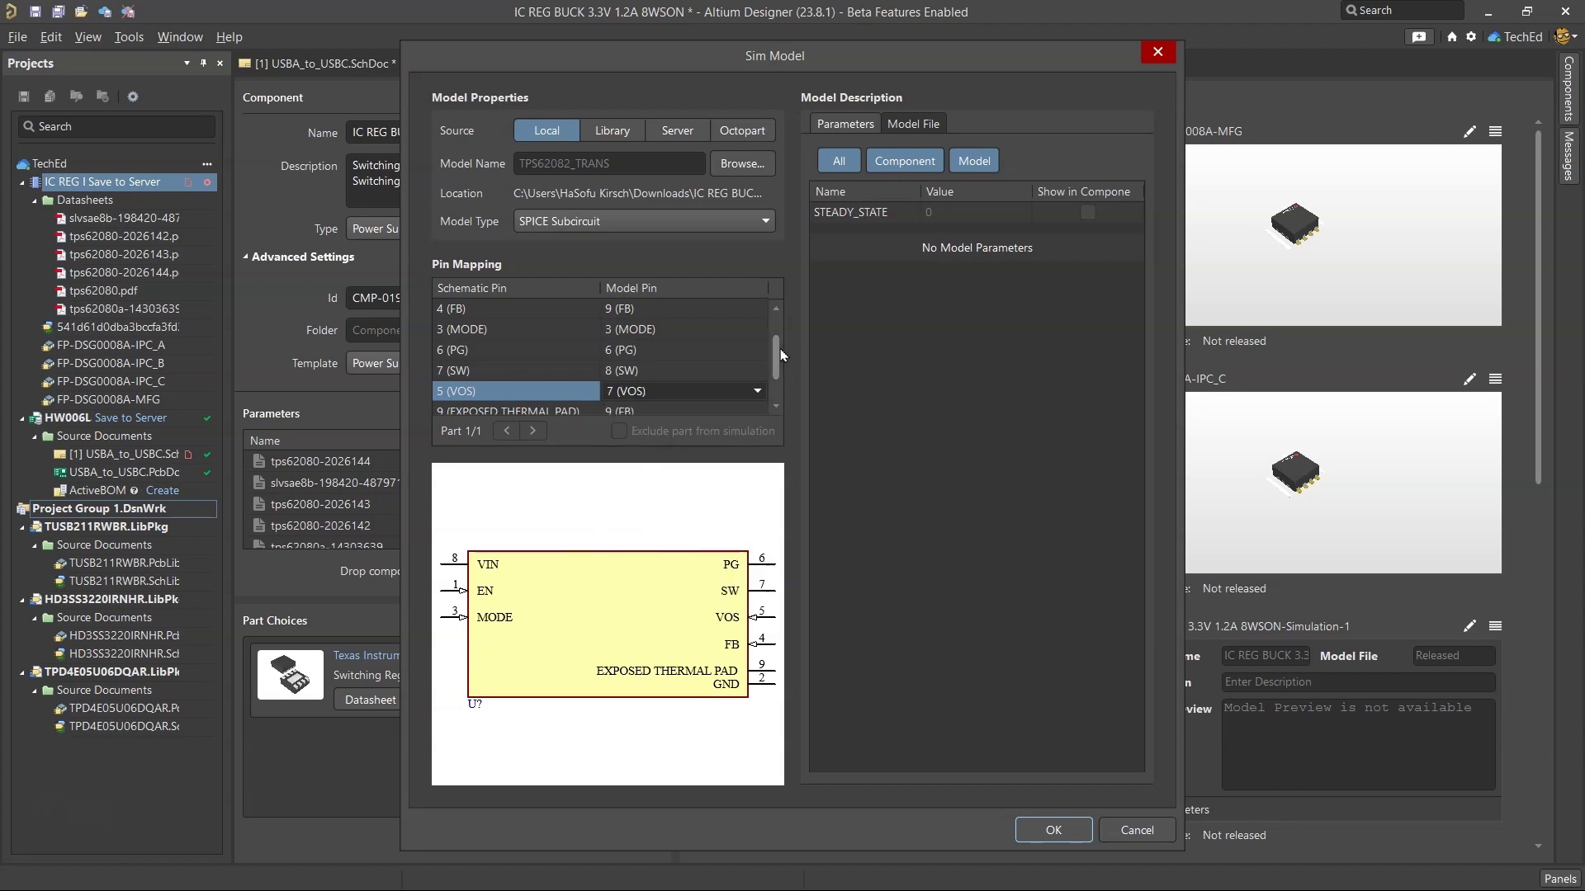
Step: Map the thermal pad to model pin 5 (PWPD) and GND to pin 4
{"action": "scroll", "coordinate": [782, 402], "scroll_direction": "down", "scroll_amount": 2}
{"action": "left_click", "coordinate": [675, 371]}
{"action": "left_click", "coordinate": [675, 370]}
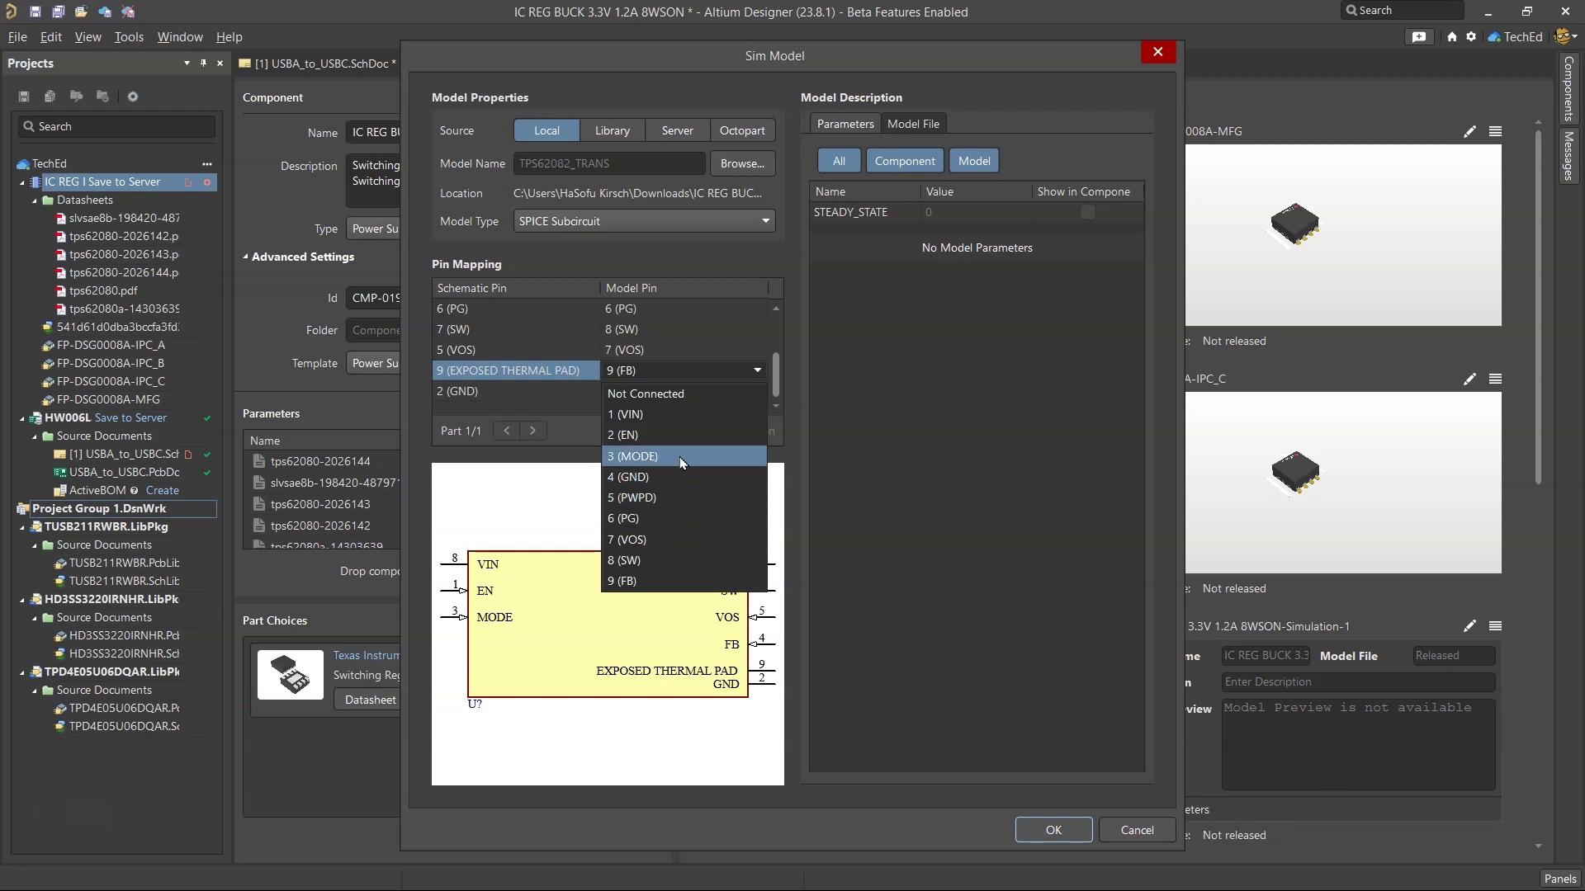
{"action": "left_click", "coordinate": [660, 497]}
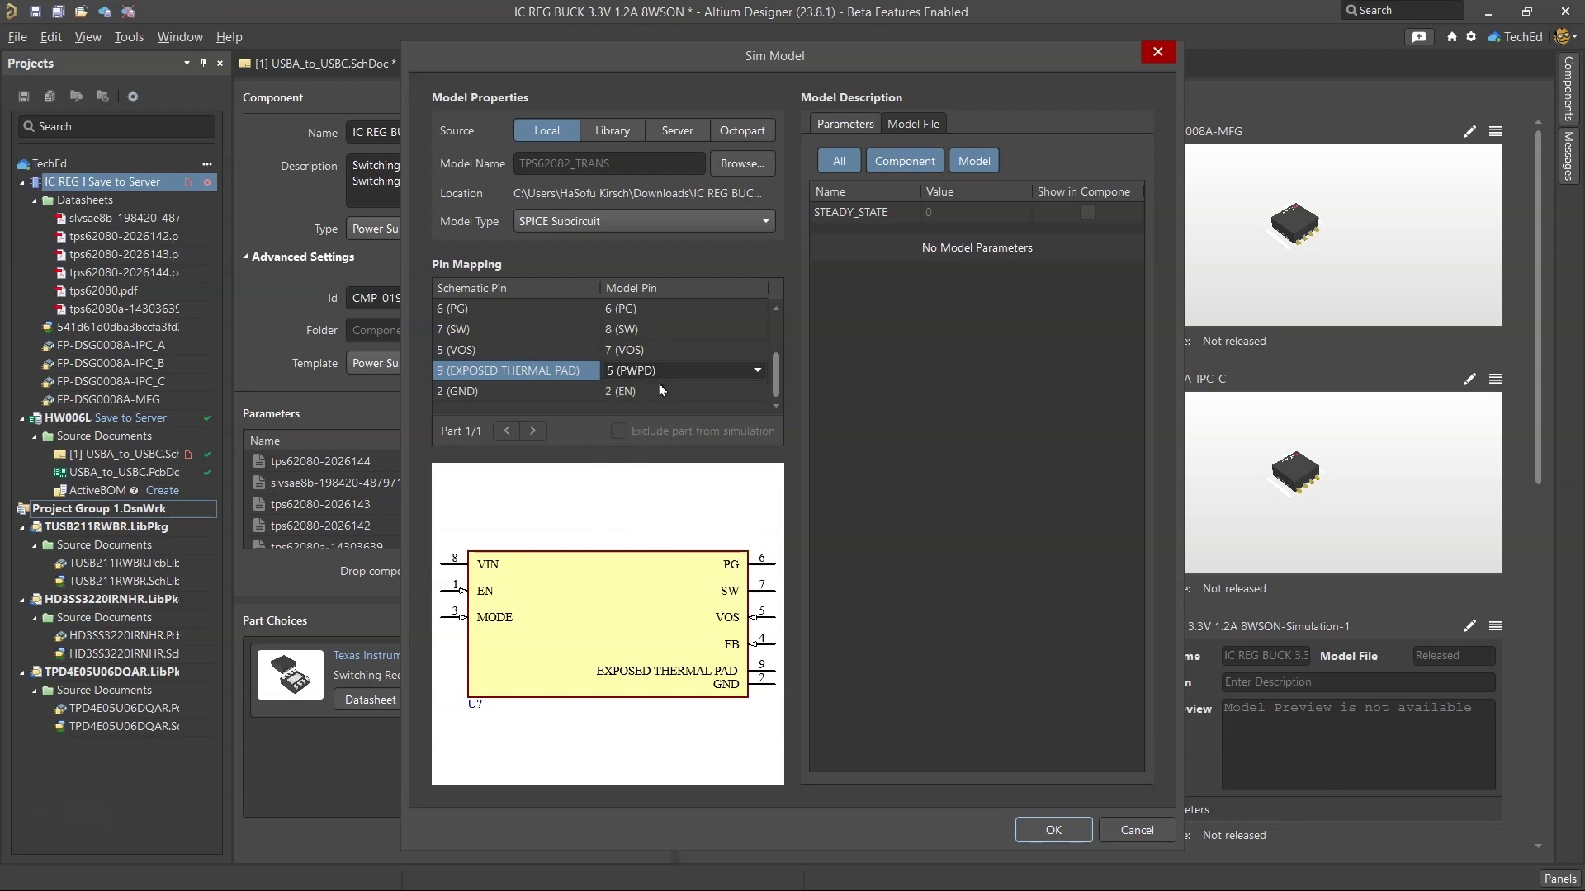
{"action": "left_click", "coordinate": [672, 393]}
{"action": "left_click", "coordinate": [673, 393]}
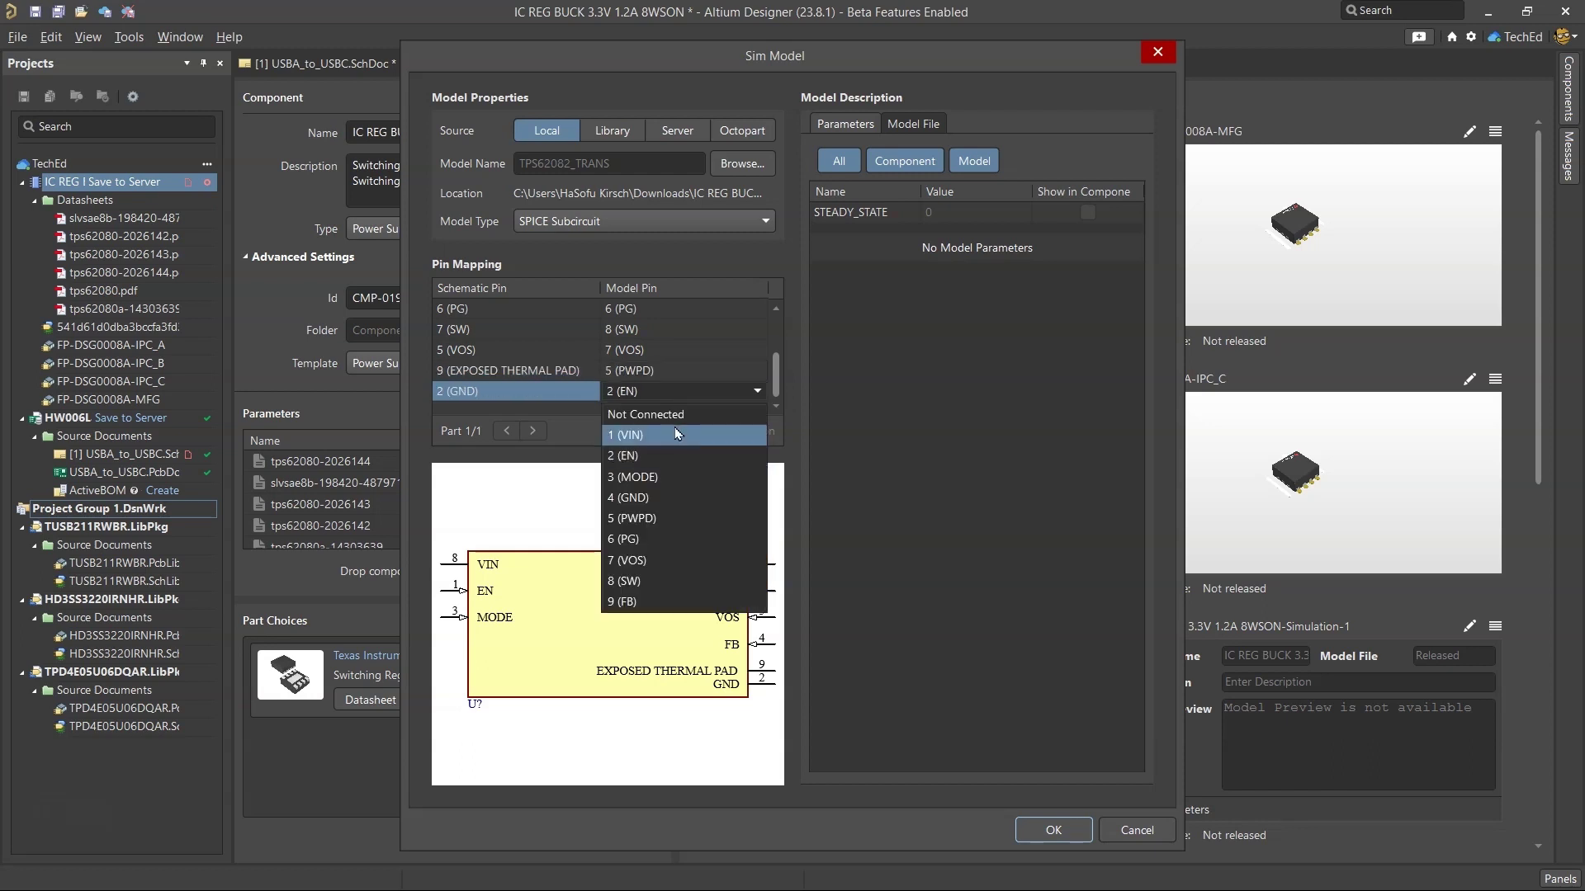
{"action": "left_click", "coordinate": [660, 497]}
{"action": "left_click", "coordinate": [905, 356]}
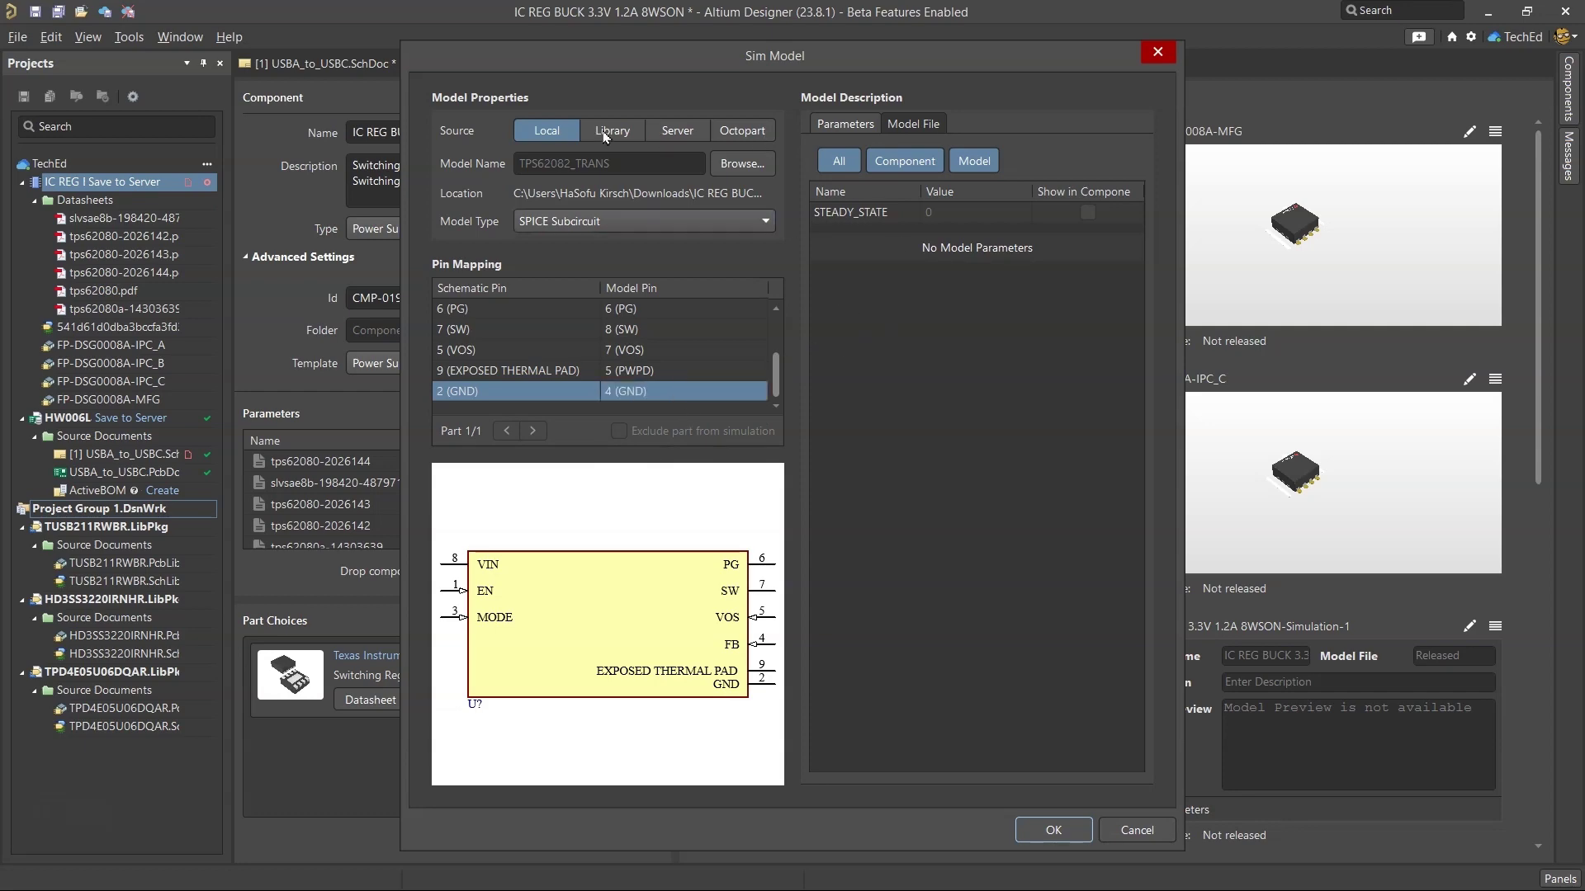
Step: Set the model file format to PSpice, show STEADY_STATE on the component, and confirm
{"action": "left_click", "coordinate": [913, 124]}
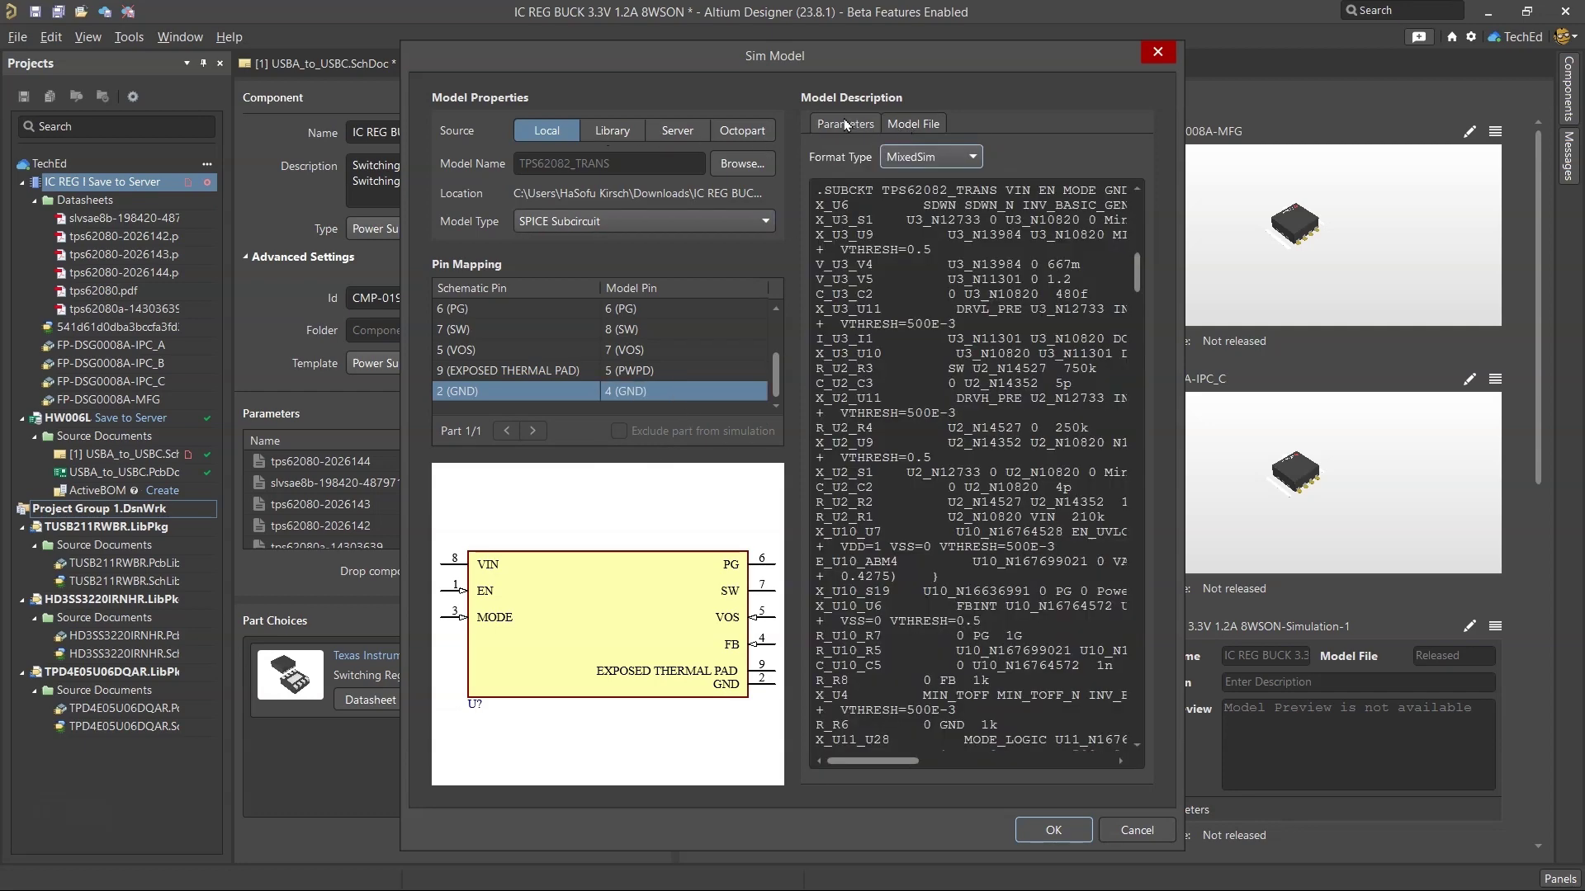
{"action": "left_click", "coordinate": [972, 158]}
{"action": "left_click", "coordinate": [929, 221]}
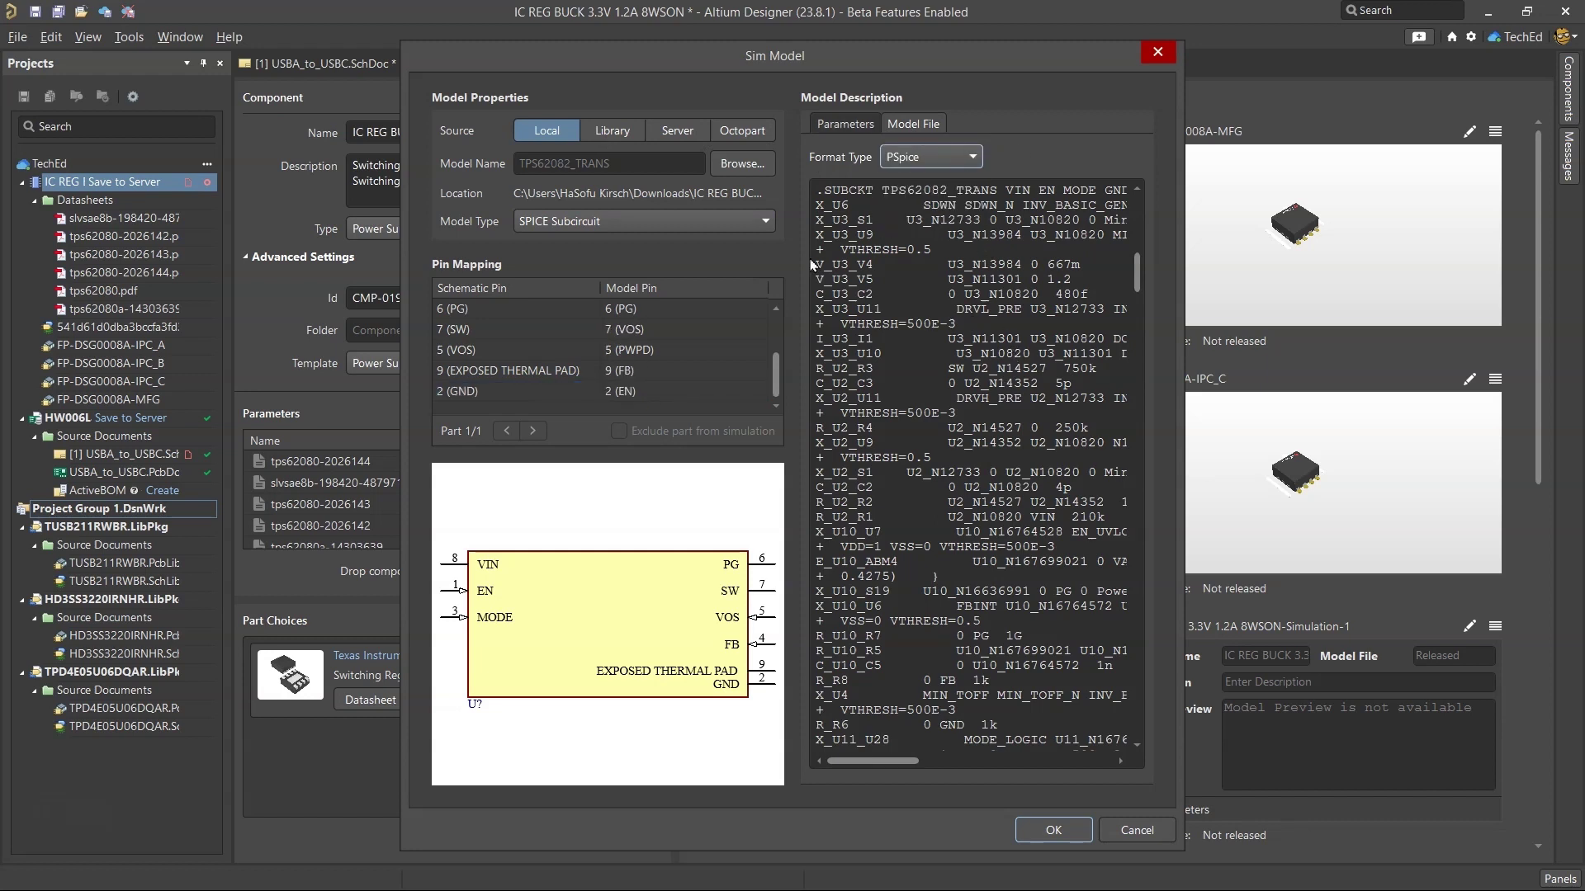
{"action": "left_click", "coordinate": [845, 124]}
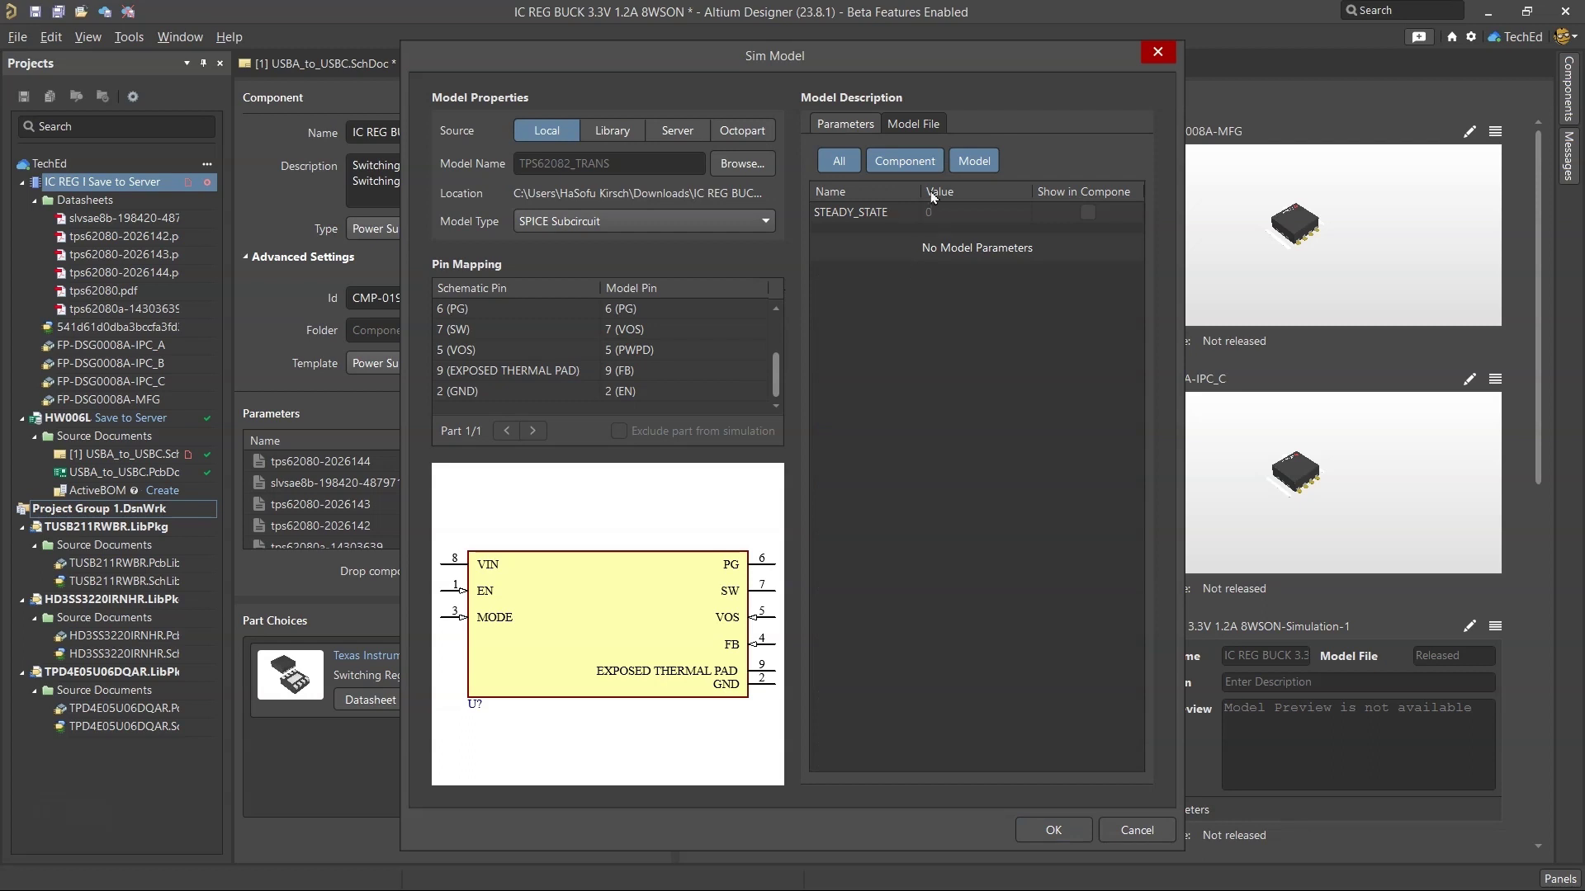
{"action": "left_click", "coordinate": [953, 217]}
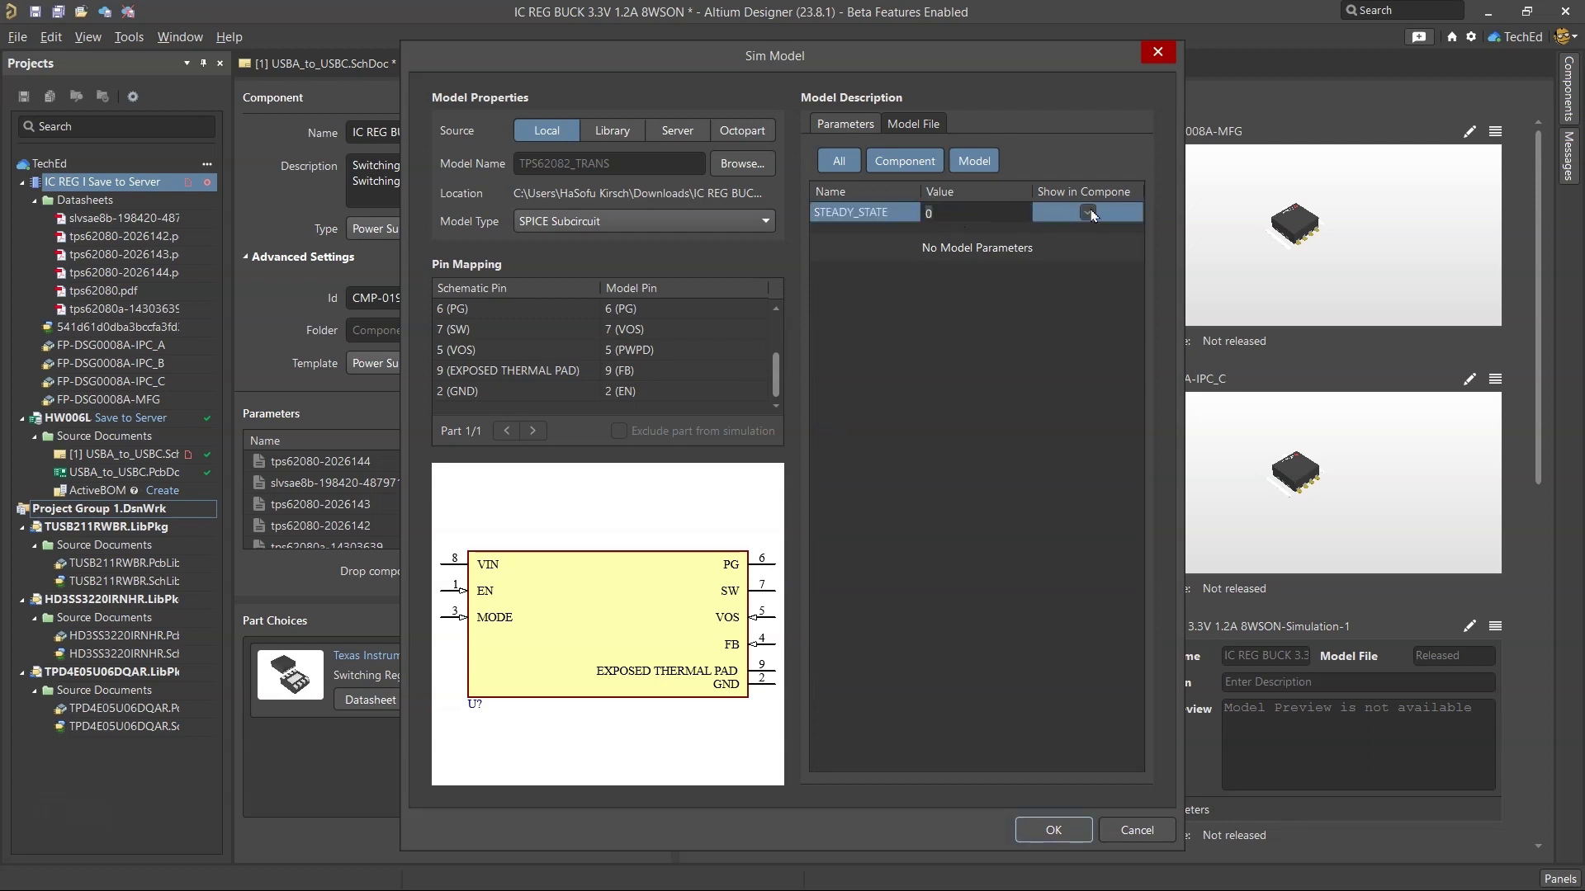
{"action": "key", "text": "Escape"}
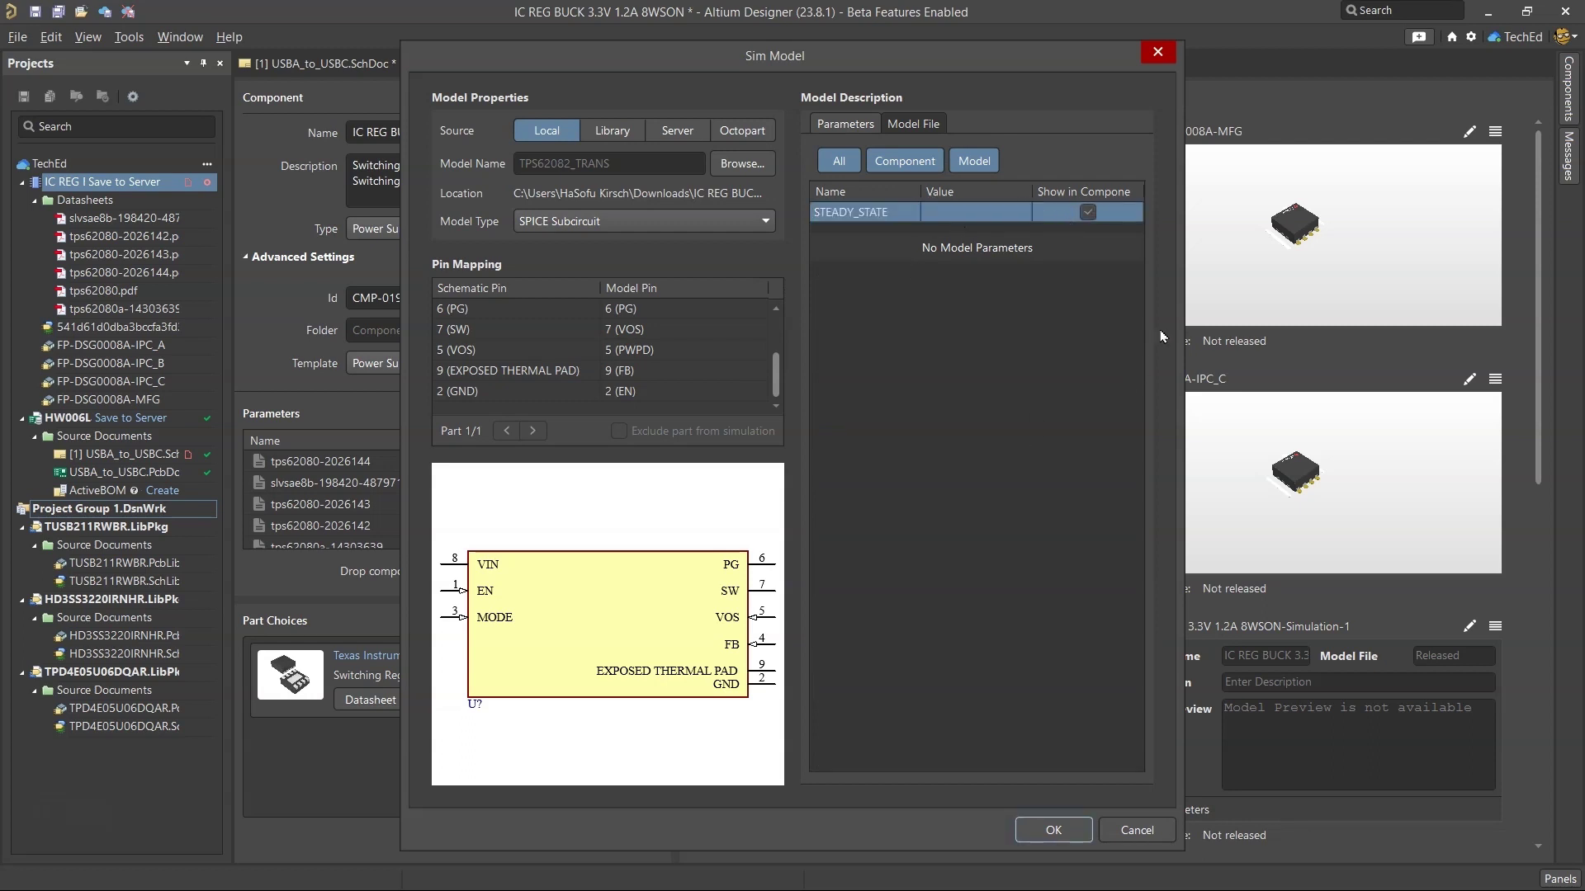
{"action": "left_click_drag", "start_coordinate": [1178, 331], "coordinate": [1406, 331]}
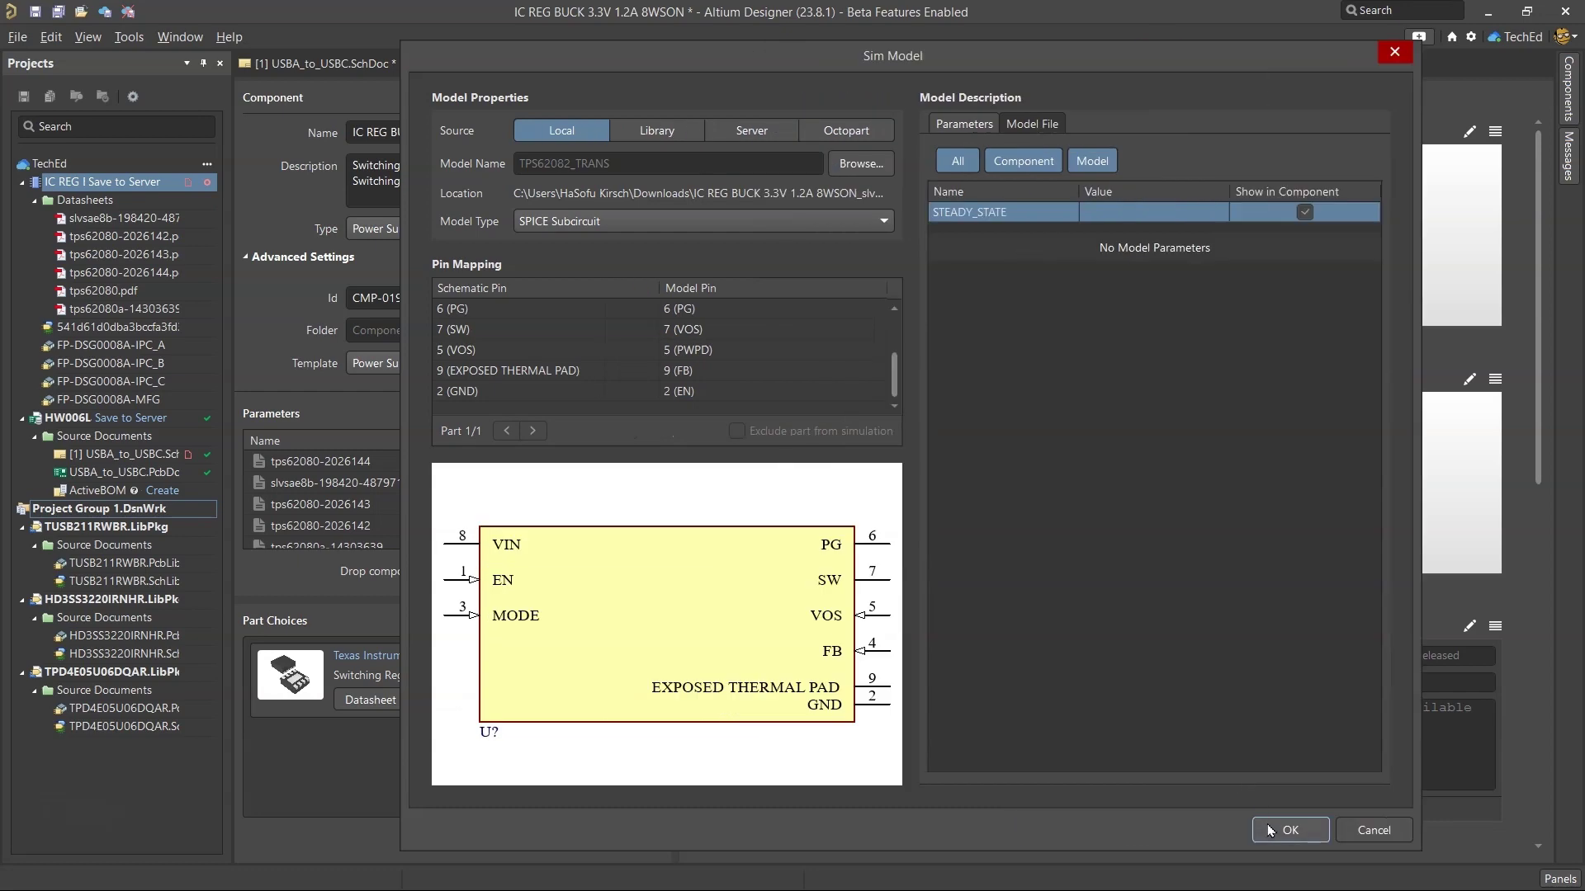
{"action": "left_click", "coordinate": [1268, 829]}
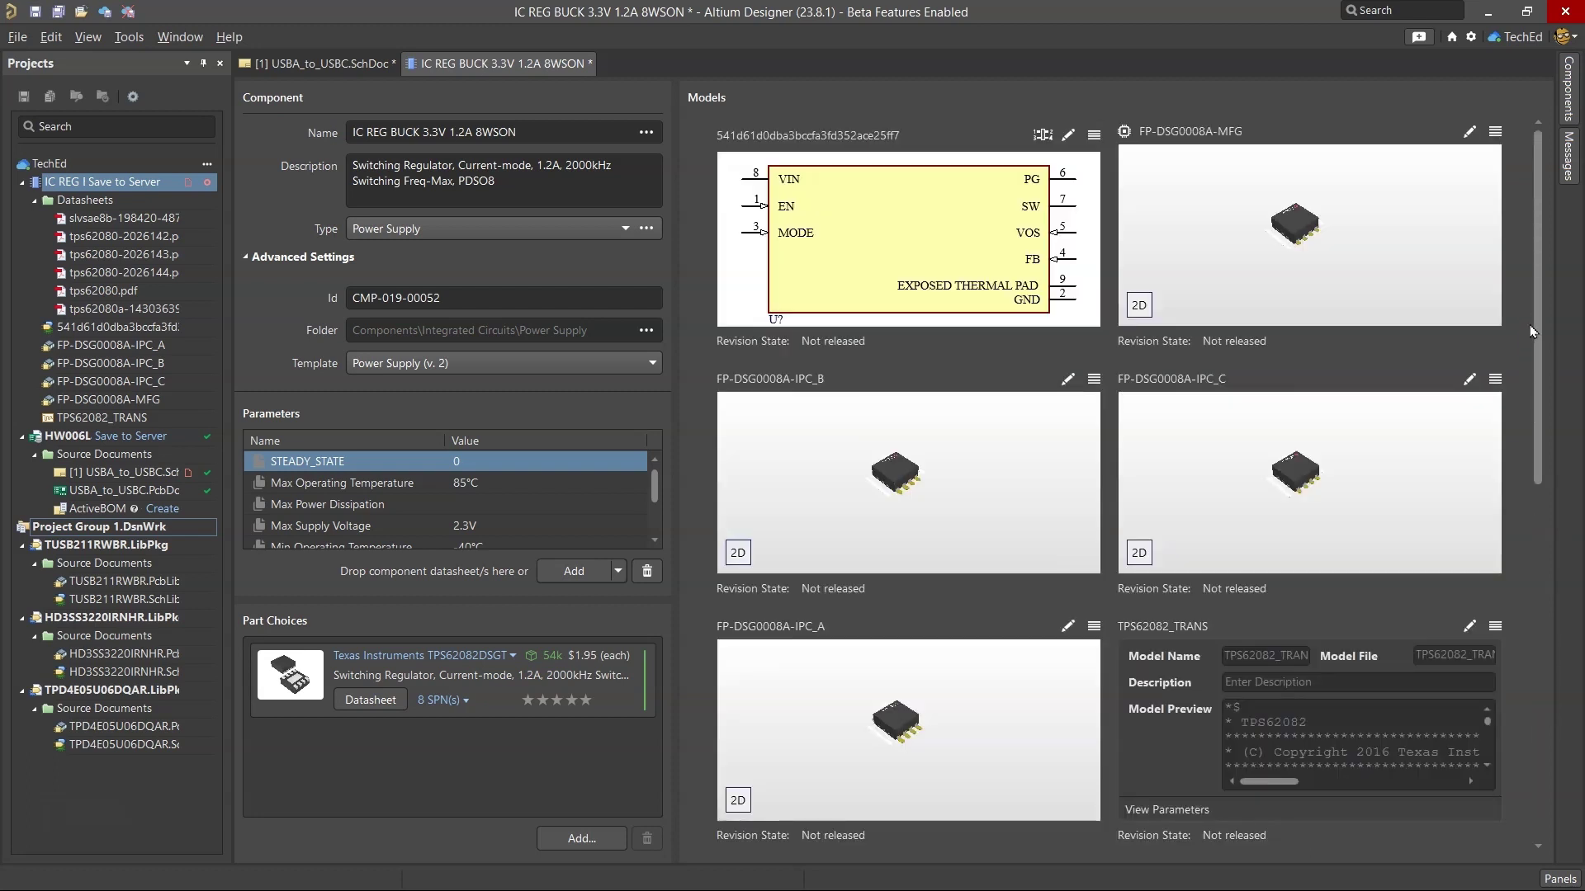
Step: Save and close the component, releasing it with the note 'new switchin regulator'
{"action": "right_click", "coordinate": [491, 69]}
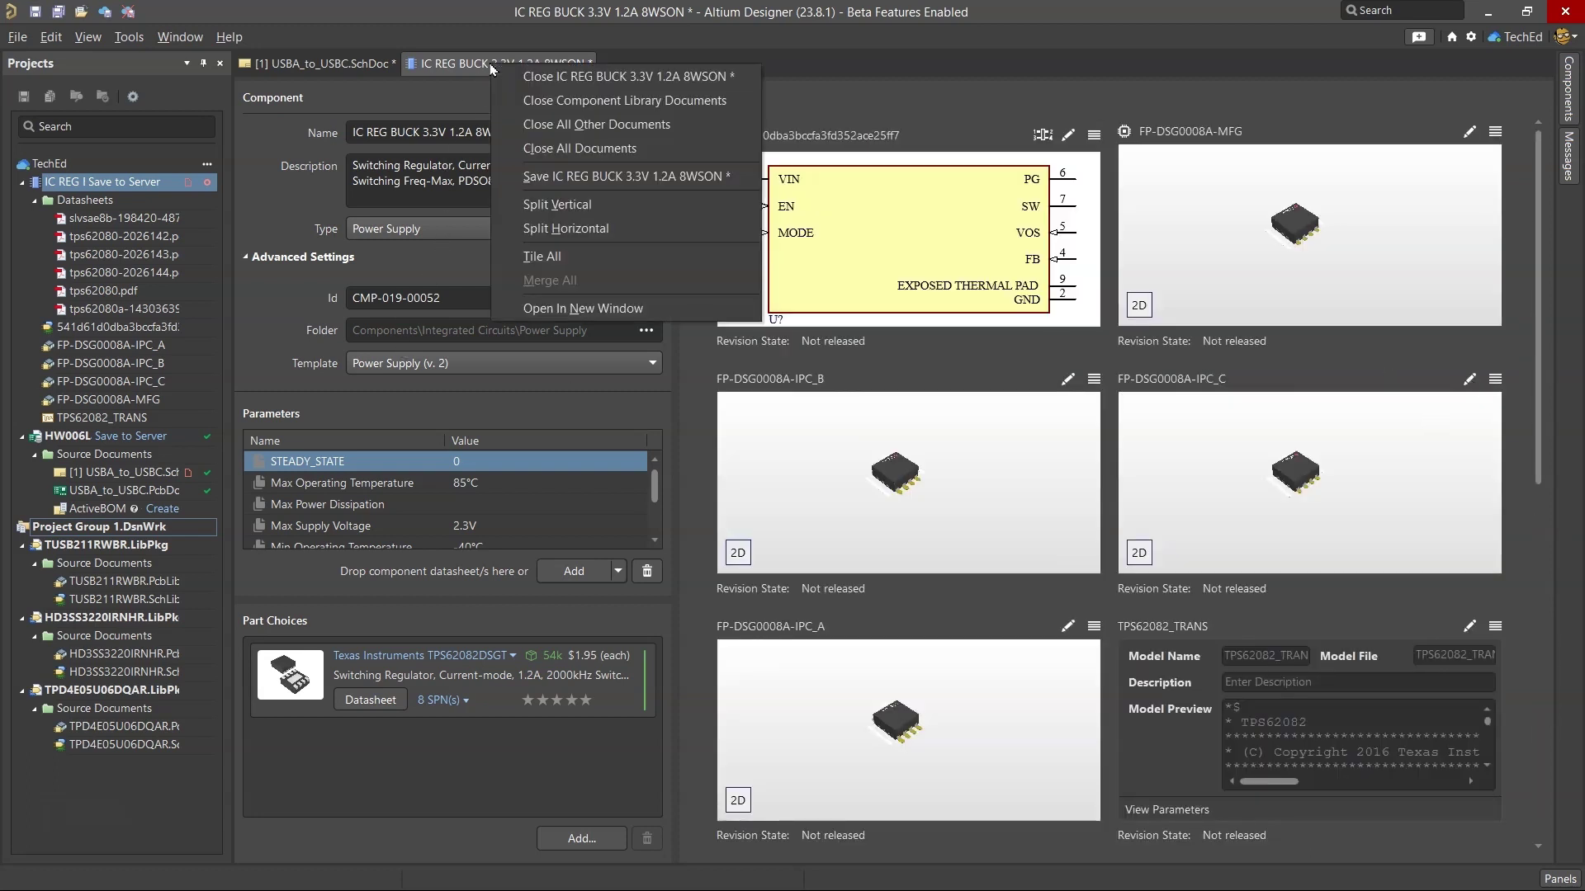
{"action": "left_click", "coordinate": [543, 176]}
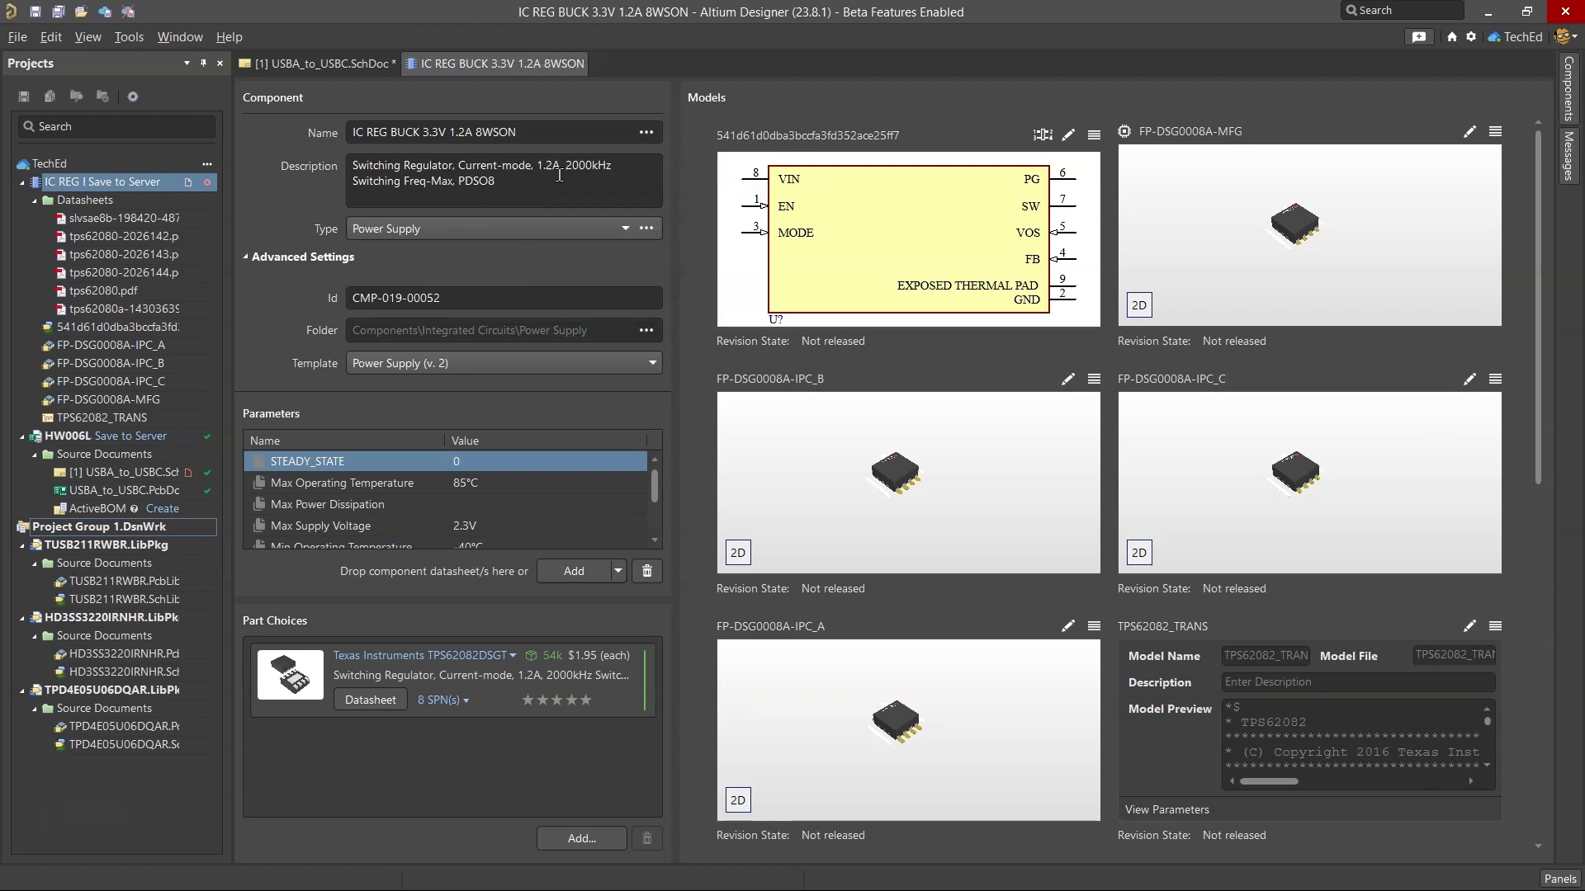
{"action": "right_click", "coordinate": [511, 69]}
{"action": "left_click", "coordinate": [555, 81]}
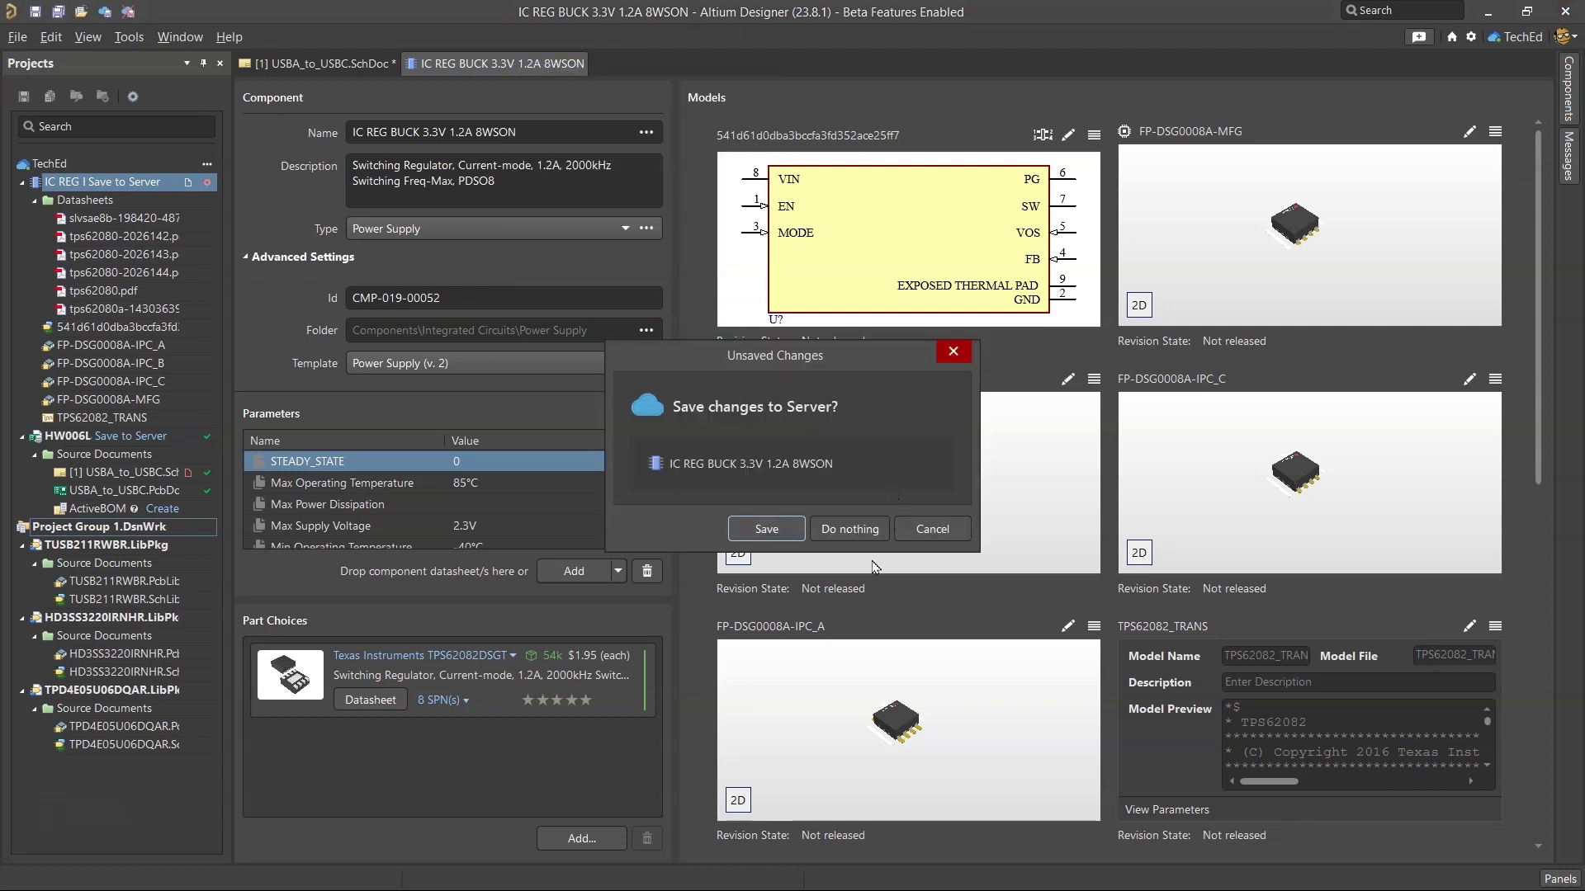
{"action": "left_click", "coordinate": [789, 529]}
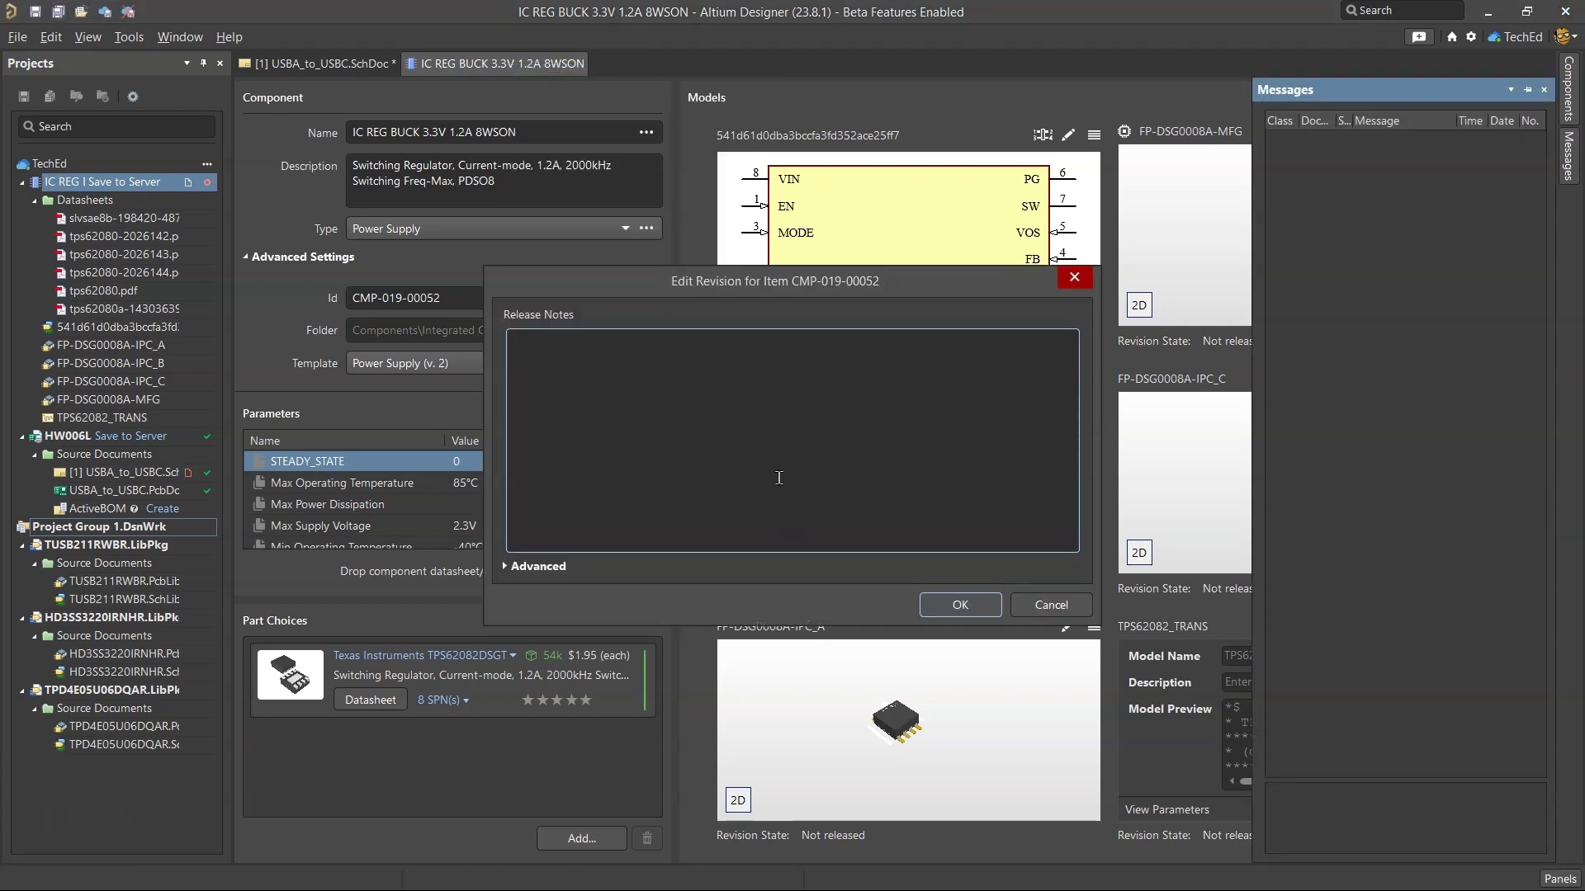
{"action": "type", "text": "new switchin regulator"}
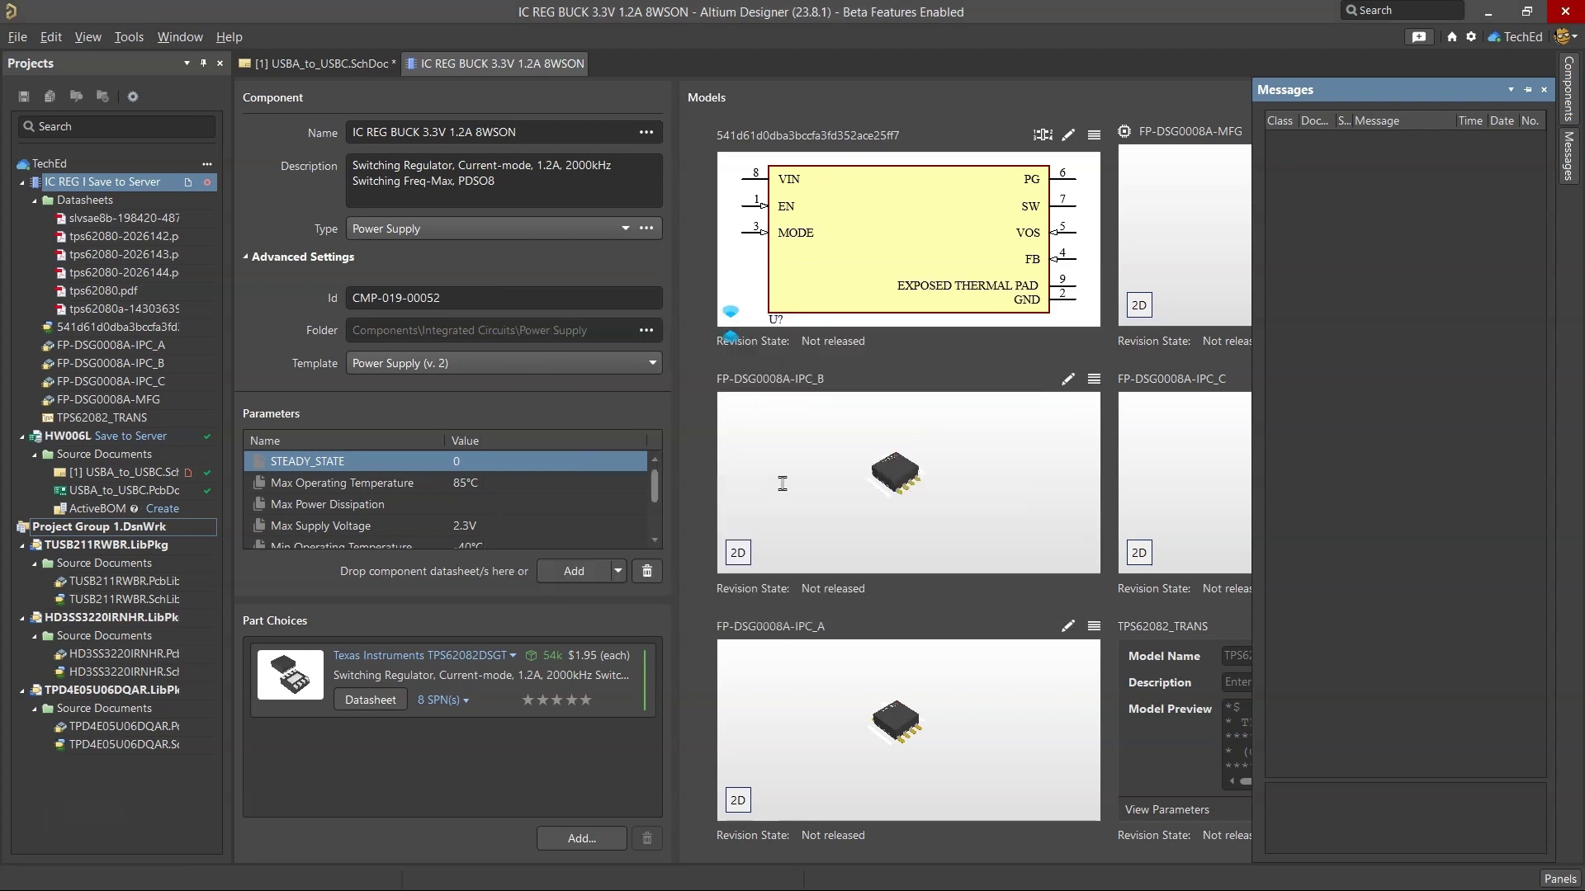
{"action": "key", "text": "Return"}
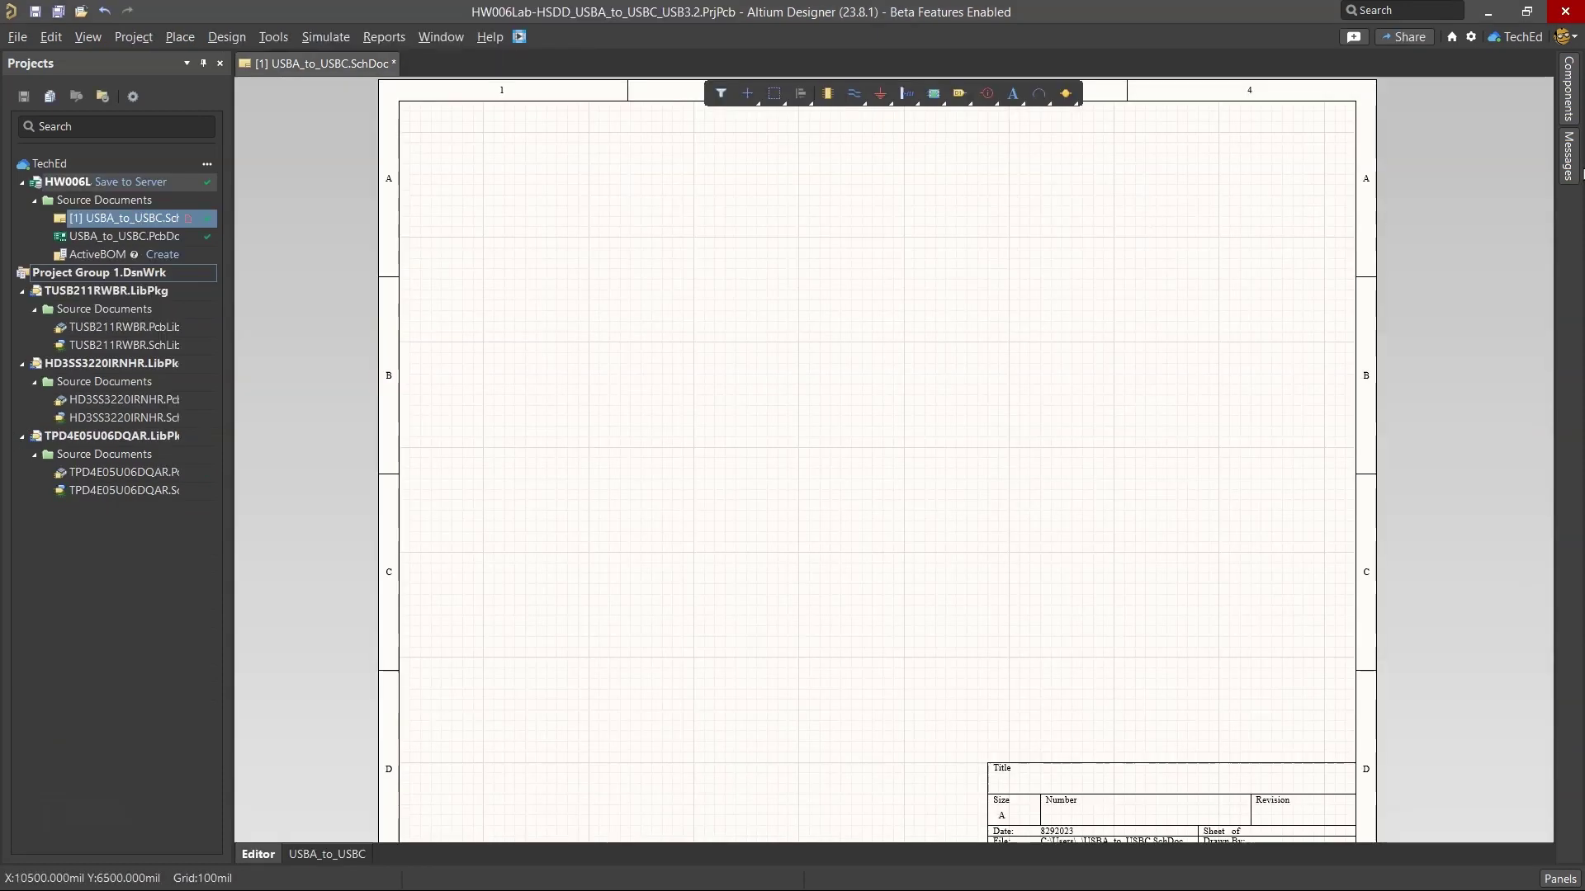
Step: Find the TPS62082DSGT in the Components panel, place a test copy on the schematic, then delete it
{"action": "left_click", "coordinate": [1570, 91]}
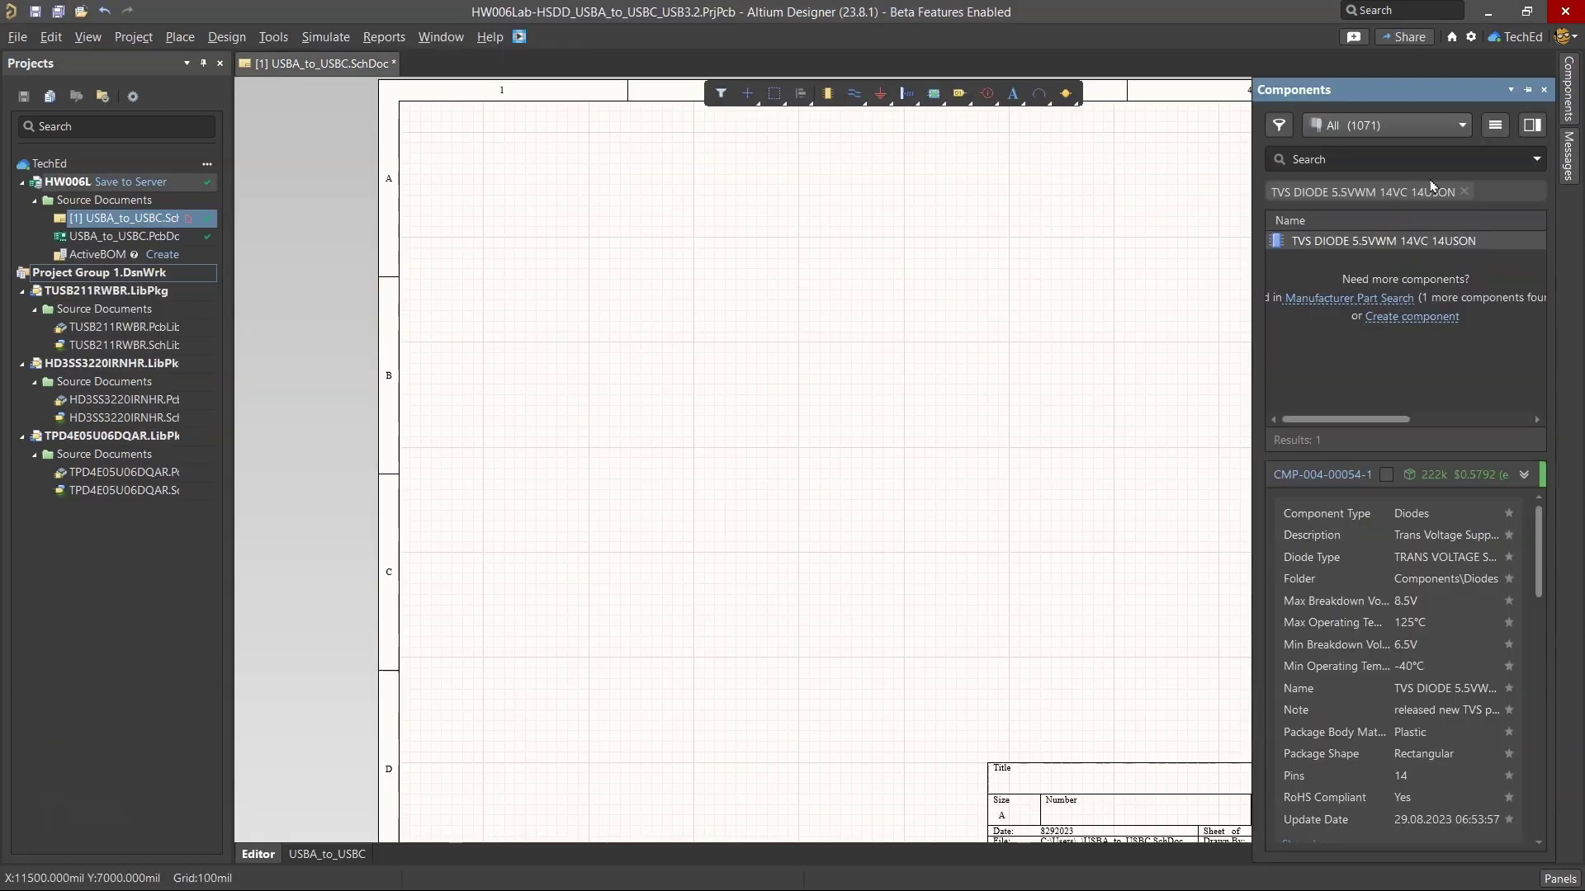
{"action": "left_click", "coordinate": [1450, 158]}
{"action": "type", "text": "IC REG BUCK 3.3V 1.2A 8WSON"}
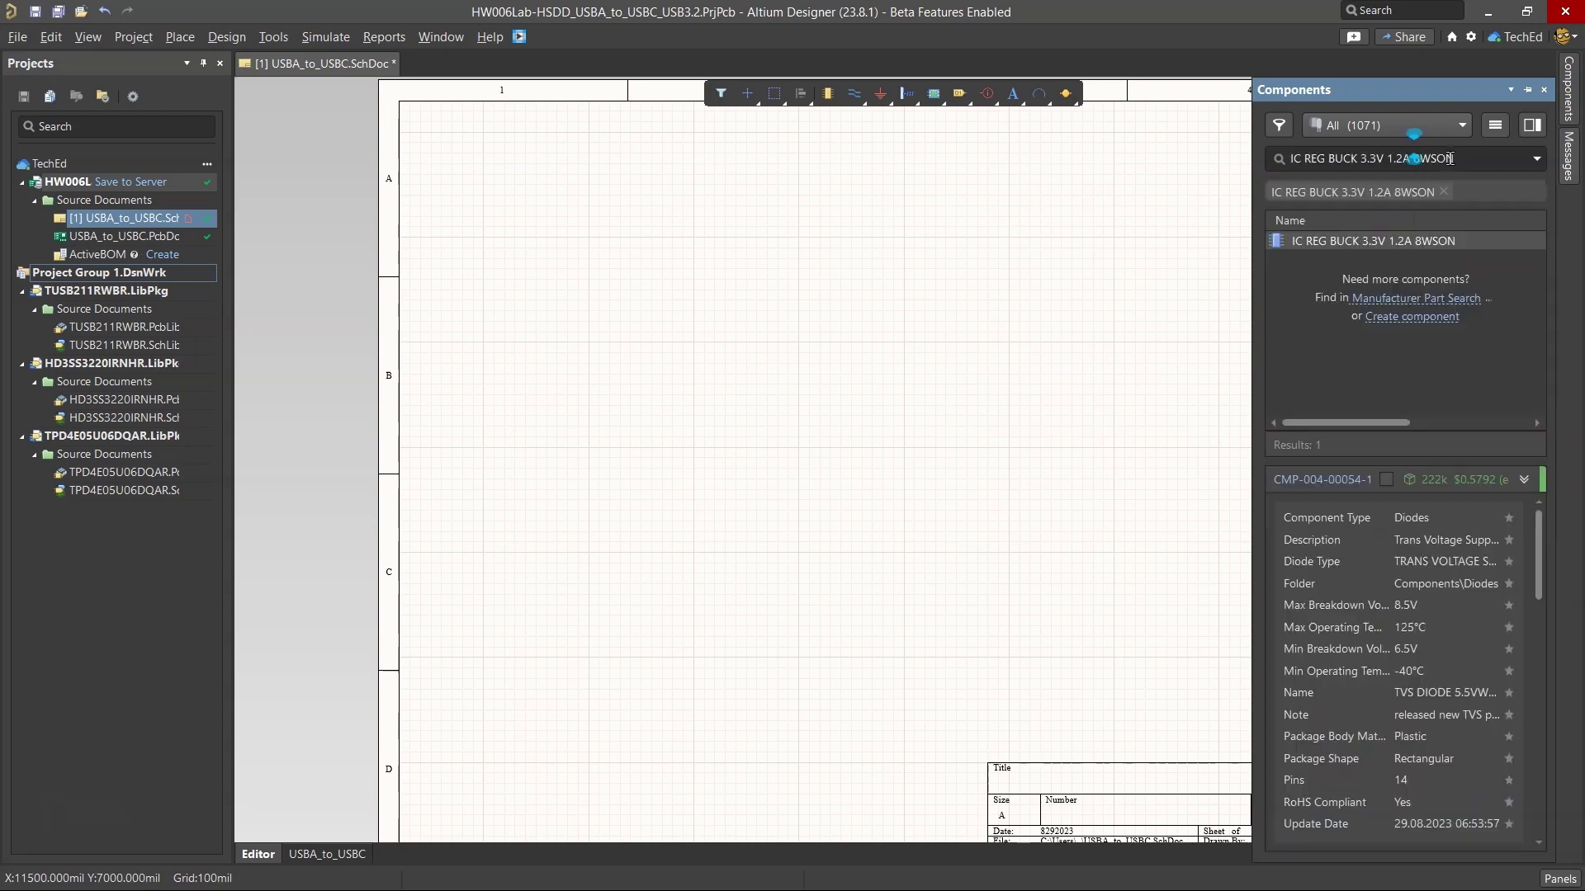
{"action": "left_click_drag", "start_coordinate": [1349, 247], "coordinate": [848, 421]}
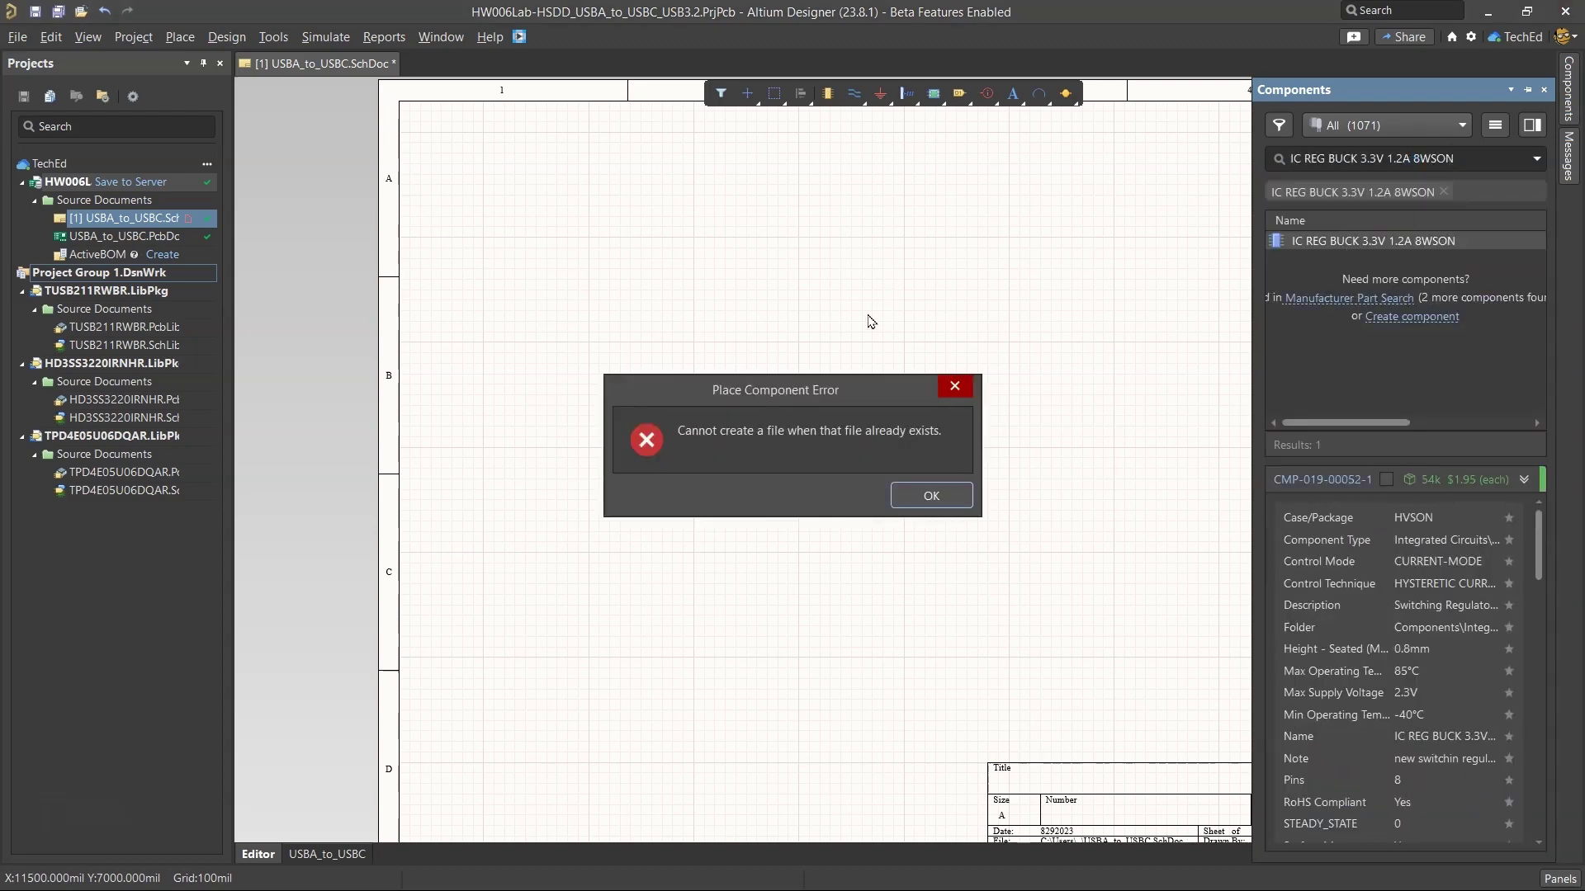
{"action": "left_click", "coordinate": [904, 497]}
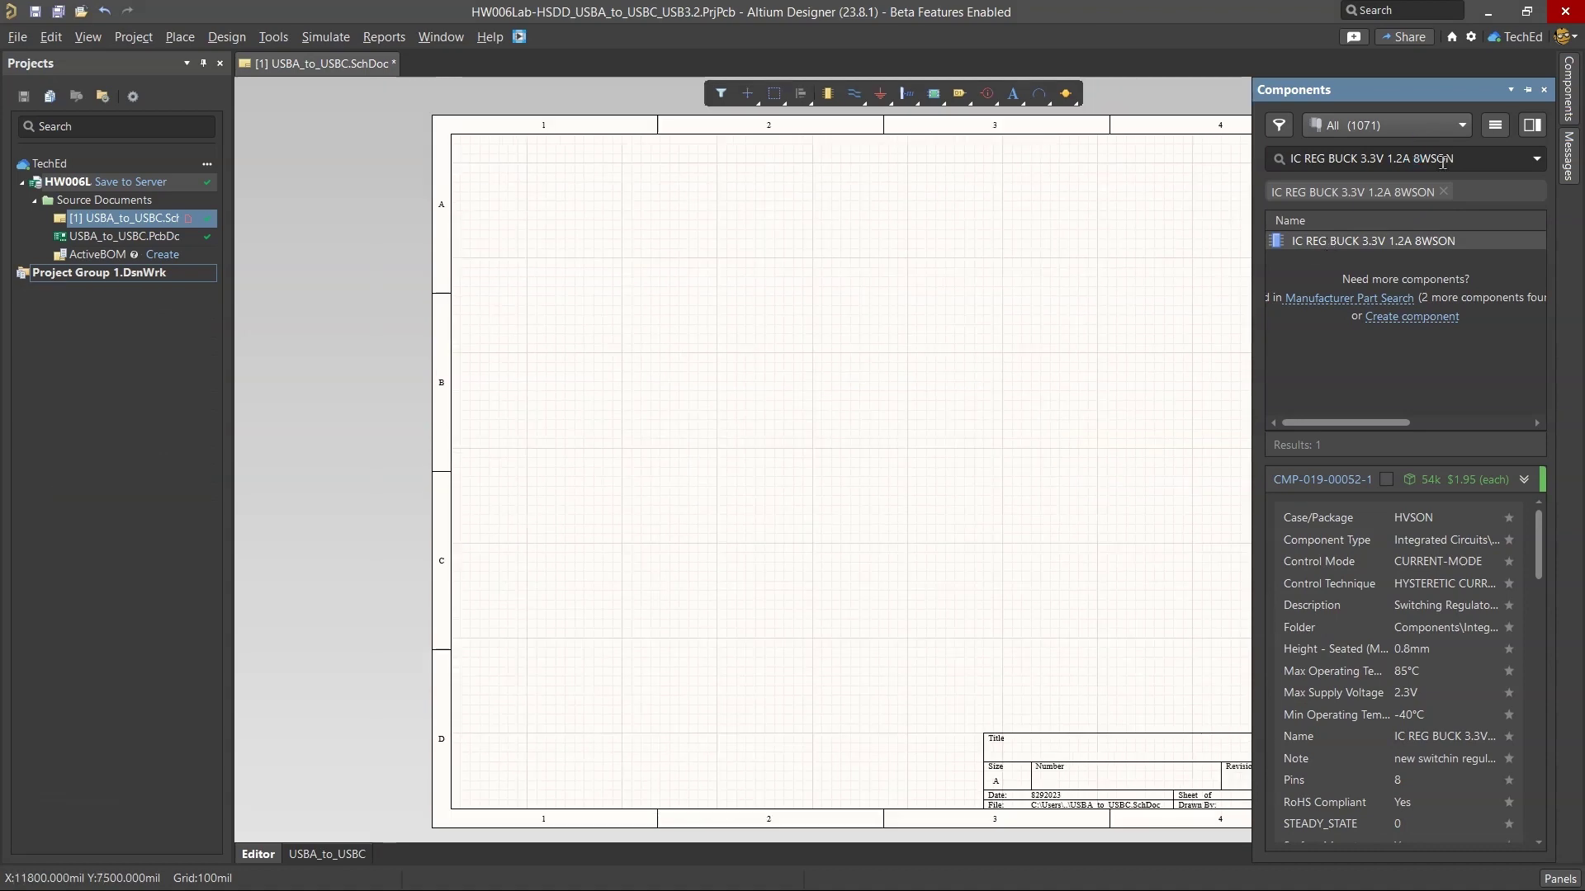
{"action": "left_click_drag", "start_coordinate": [1435, 244], "coordinate": [943, 424]}
{"action": "key", "text": "Escape"}
{"action": "scroll", "coordinate": [1086, 258], "scroll_direction": "up", "scroll_amount": 3, "text": "ctrl"}
{"action": "key", "text": "Delete"}
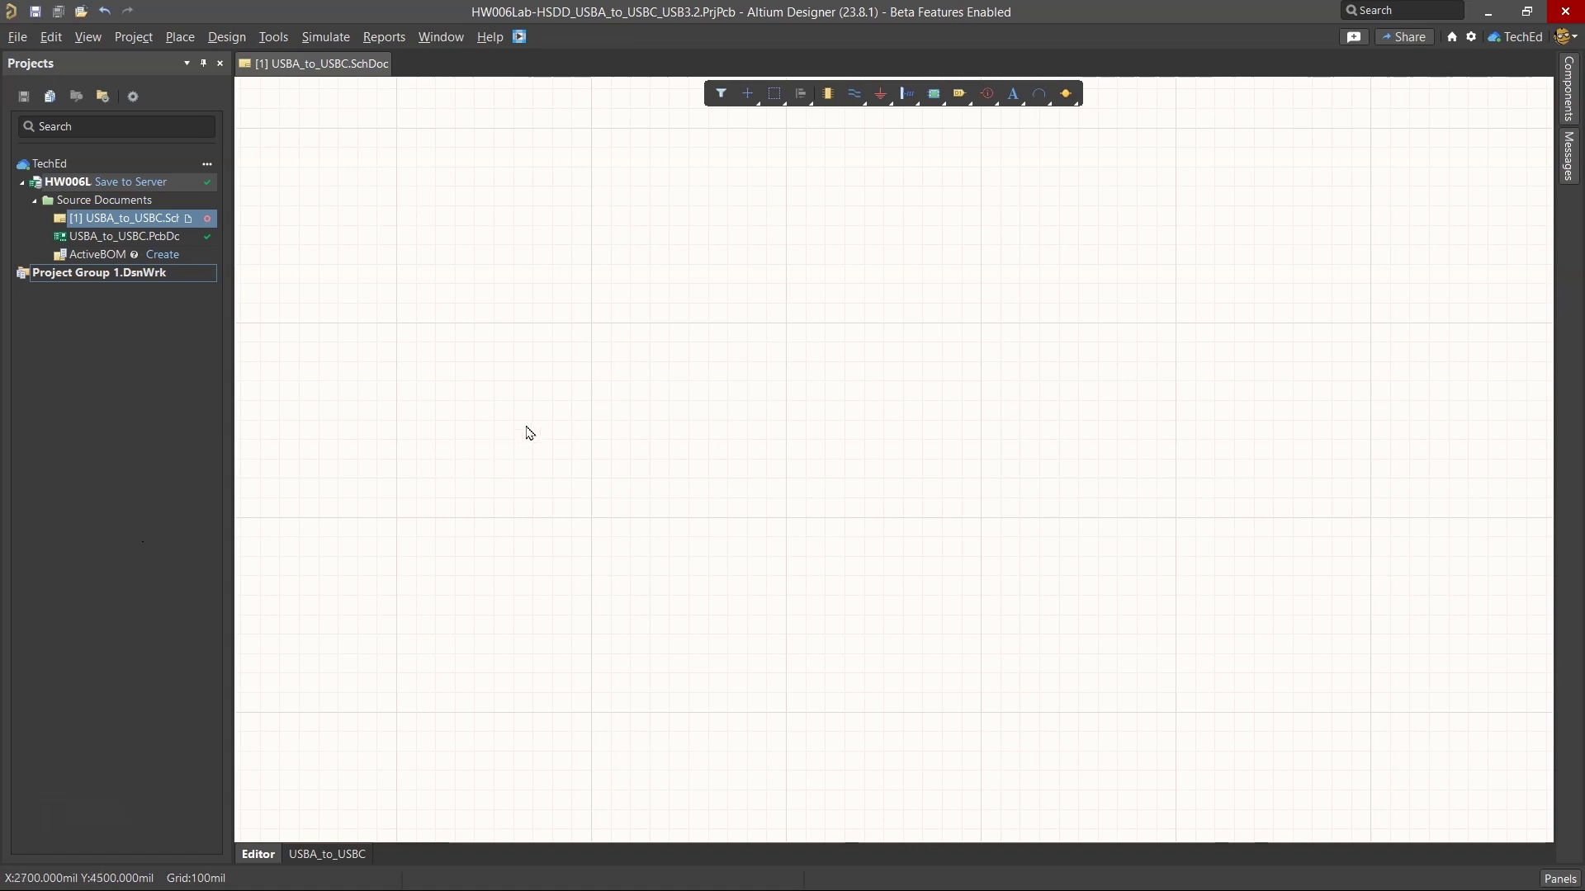
Step: In the Chrome BOM sheet, tick checkbox A36 for the U8 TPS62082DSGT row
{"action": "mouse_move", "coordinate": [724, 867]}
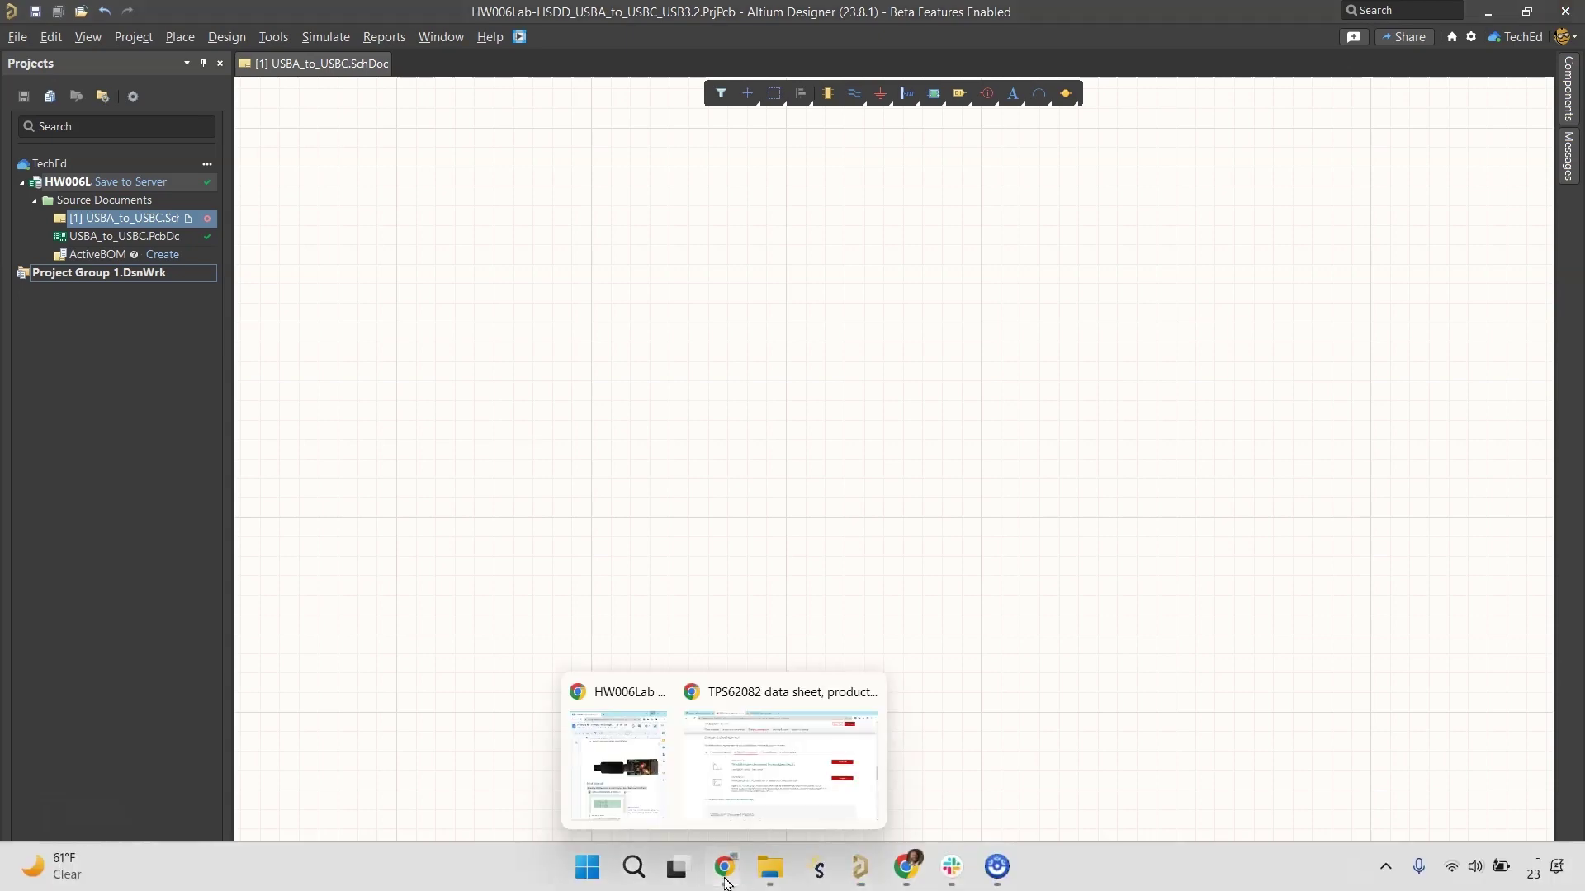
{"action": "left_click", "coordinate": [796, 758]}
{"action": "key", "text": "ctrl+shift+Tab"}
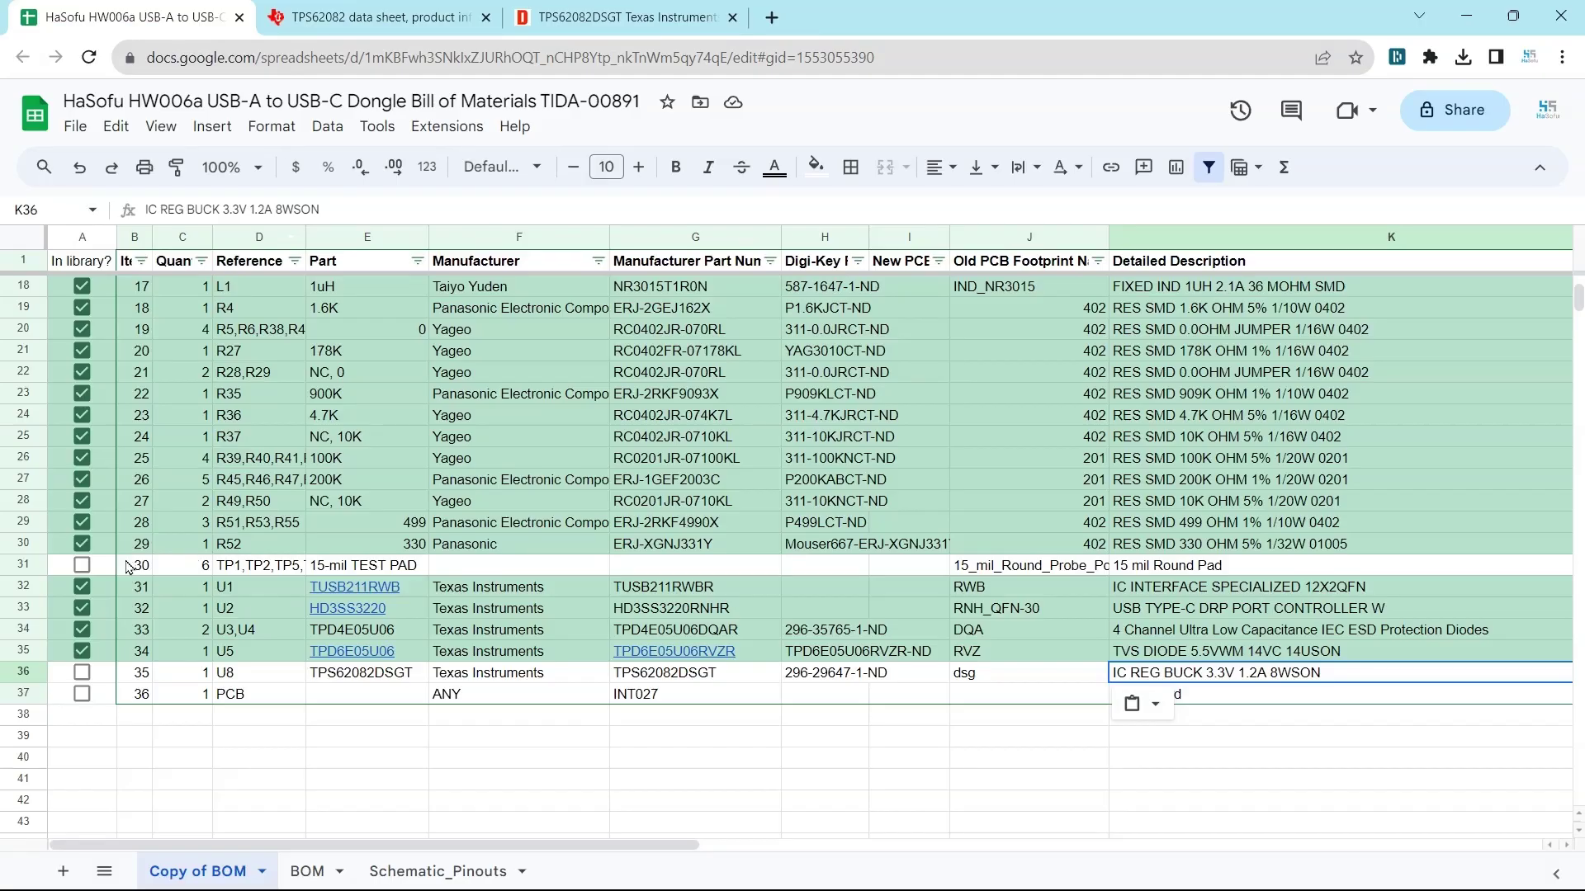
{"action": "left_click", "coordinate": [82, 672]}
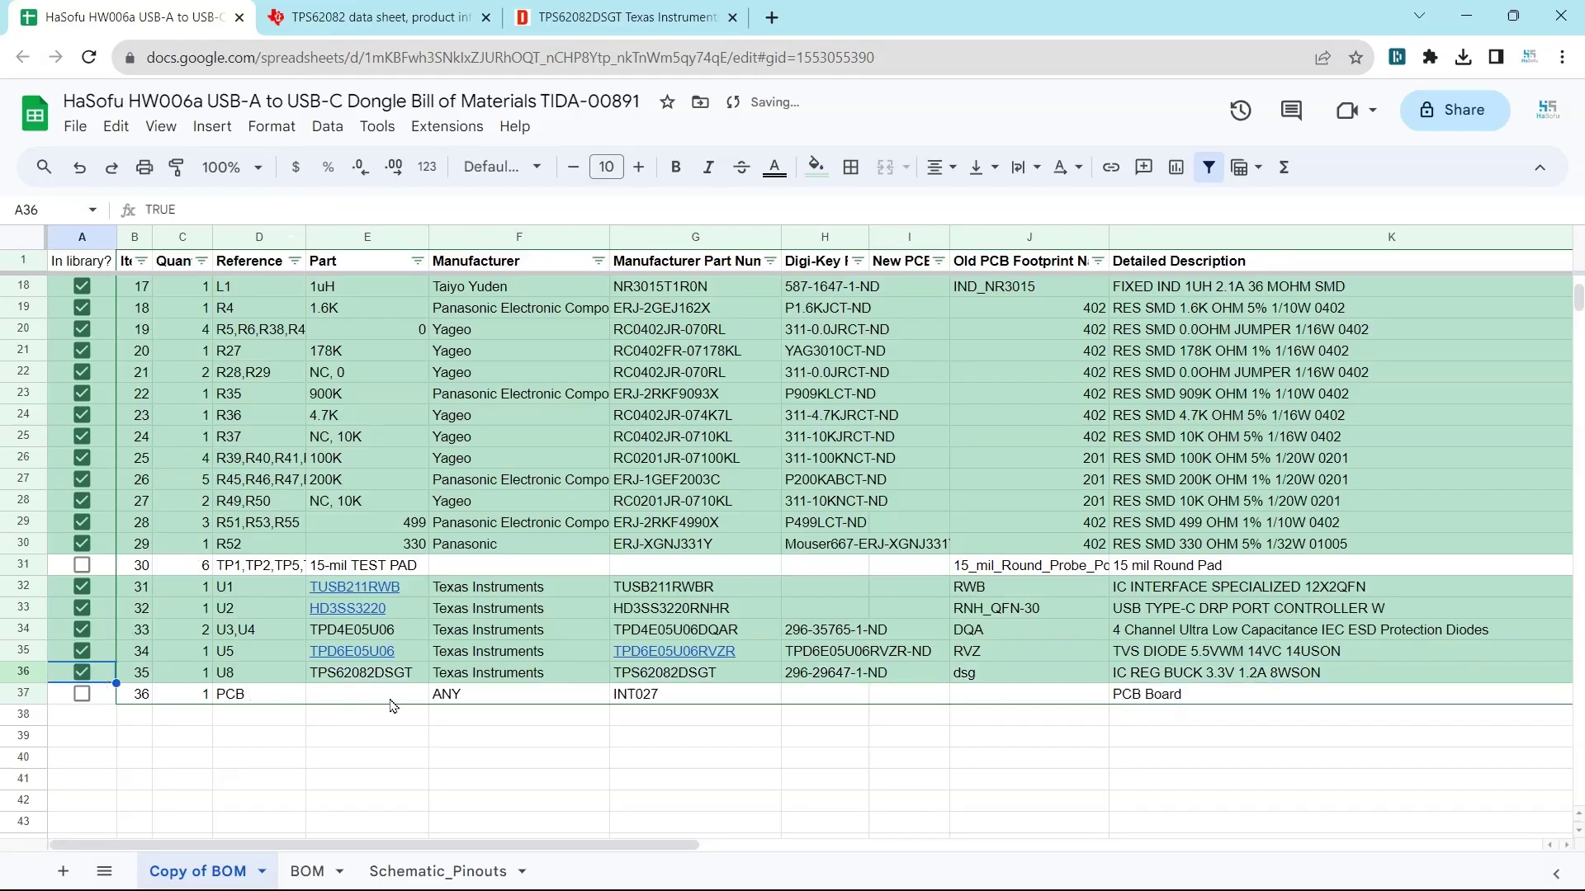